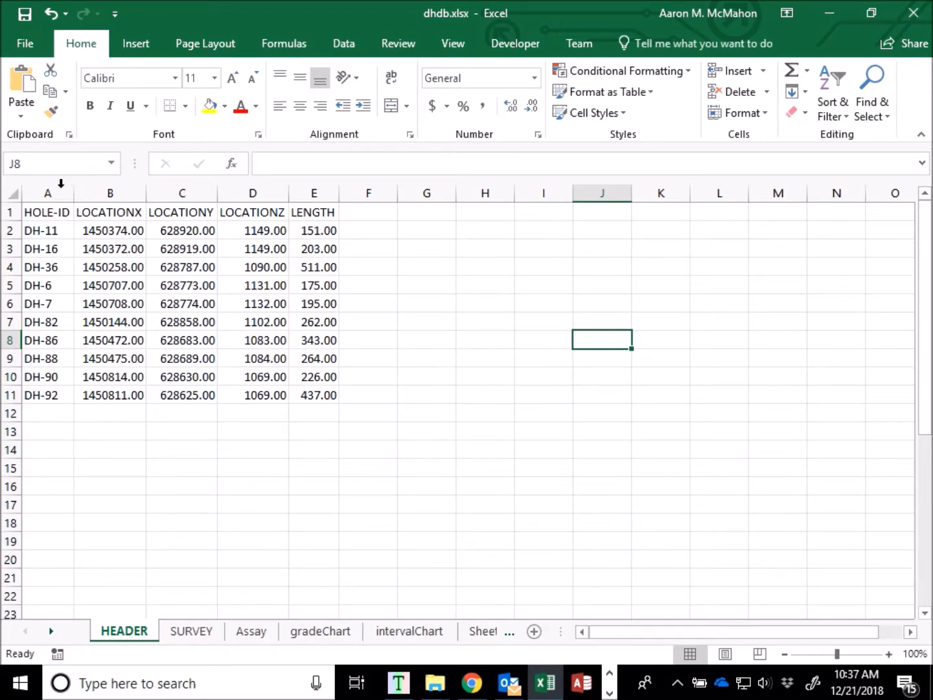
Examine the HEADER sheet's columns: HOLE-ID, the LOCATIONX, LOCATIONY and LOCATIONZ coordinates, and LENGTH.
{"action": "left_click_drag", "start_coordinate": [52, 194], "coordinate": [314, 193]}
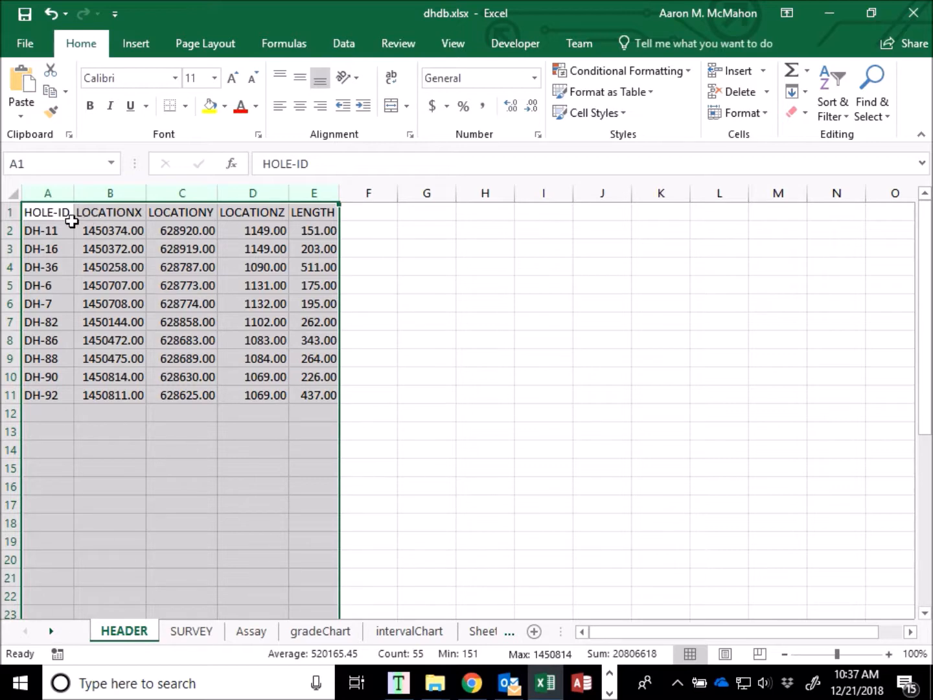
{"action": "left_click", "coordinate": [48, 194]}
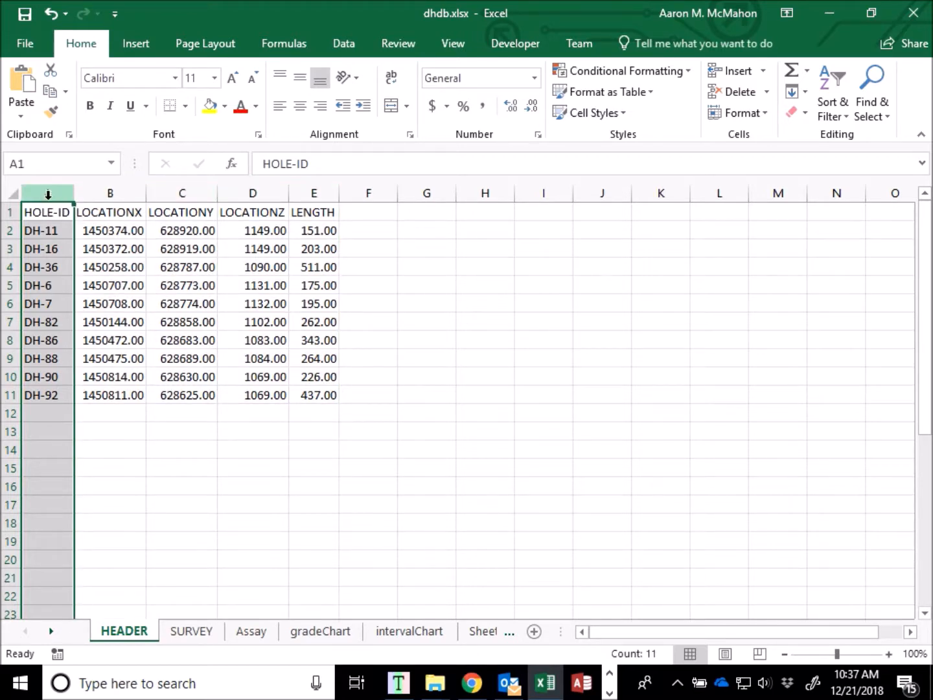
{"action": "left_click_drag", "start_coordinate": [76, 193], "coordinate": [300, 198]}
{"action": "left_click", "coordinate": [309, 193]}
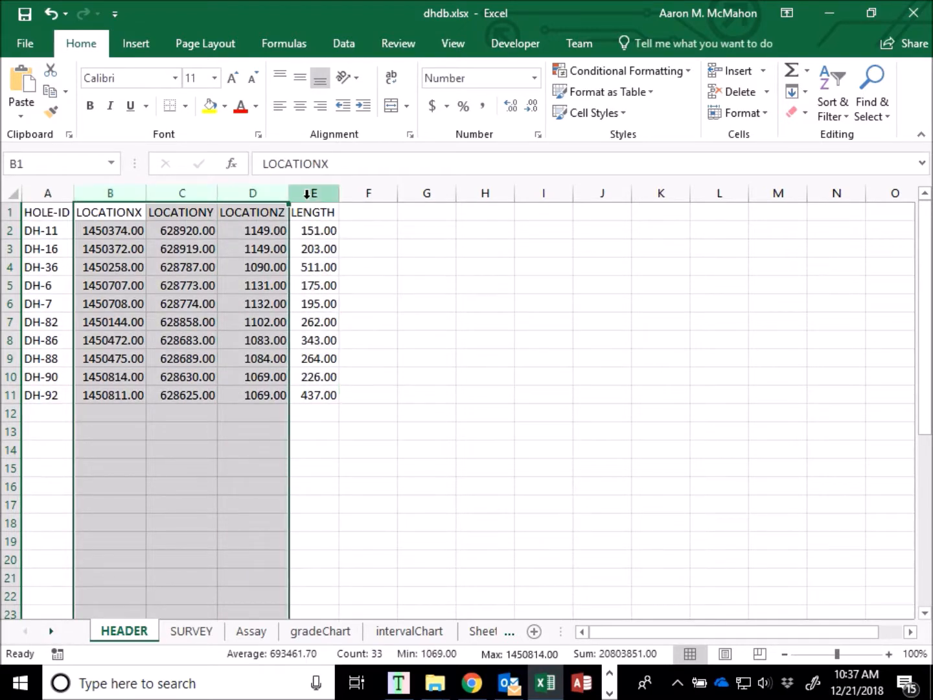
{"action": "left_click", "coordinate": [651, 263]}
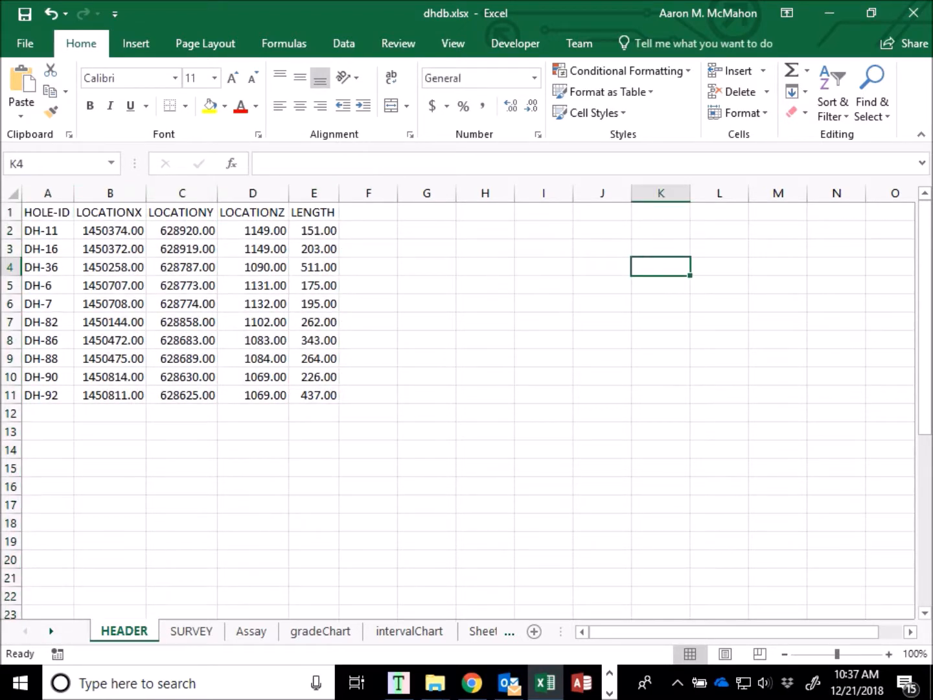
Examine the SURVEY sheet's HOLE-ID, DISTANCE, AZIMUTH and DIP columns one after another.
{"action": "left_click", "coordinate": [191, 630]}
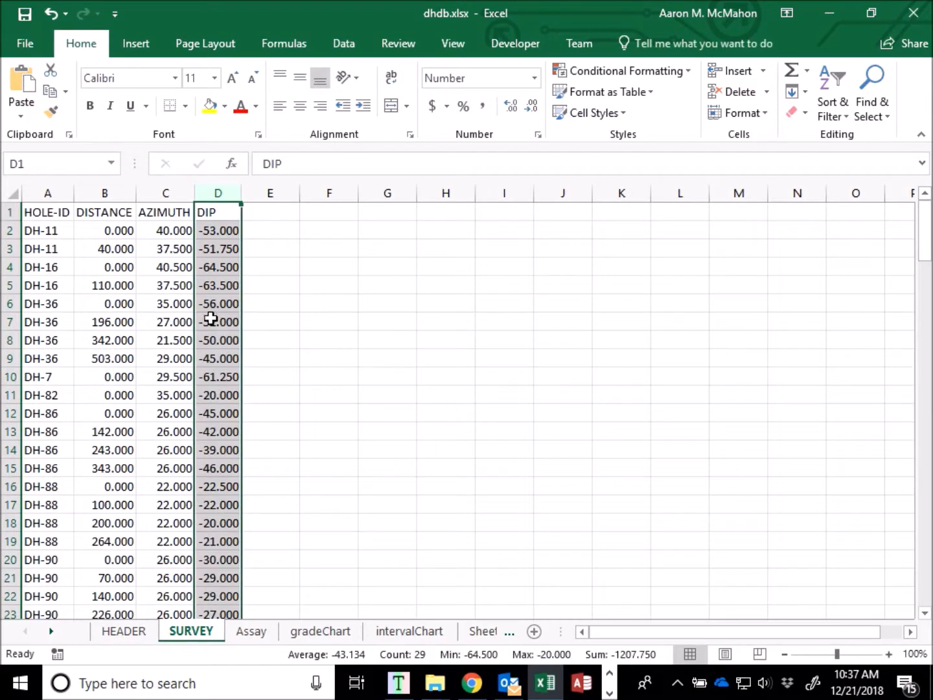
{"action": "left_click", "coordinate": [47, 193]}
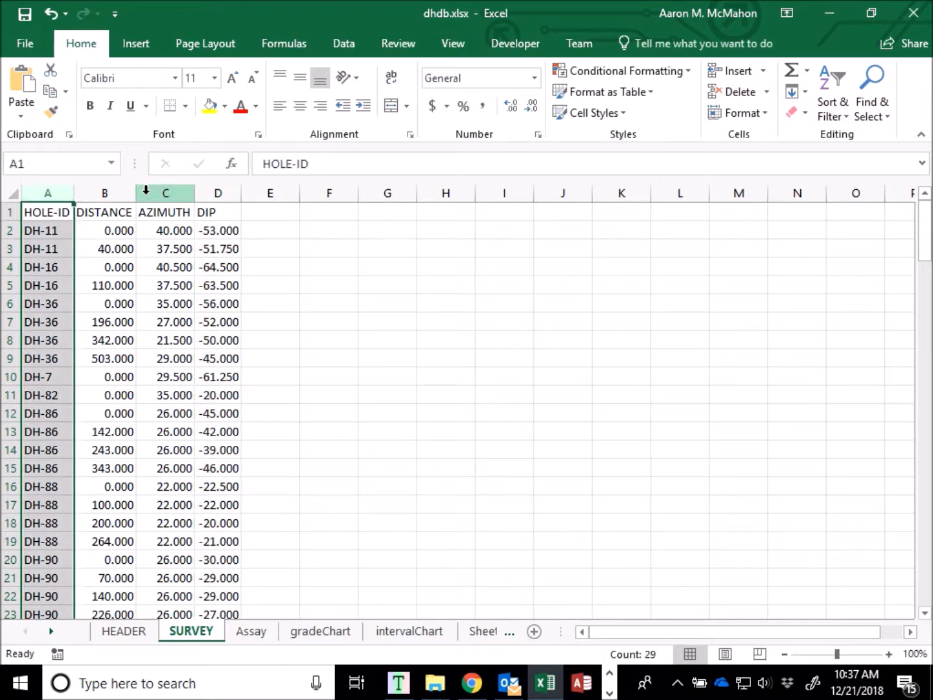
{"action": "left_click", "coordinate": [111, 190]}
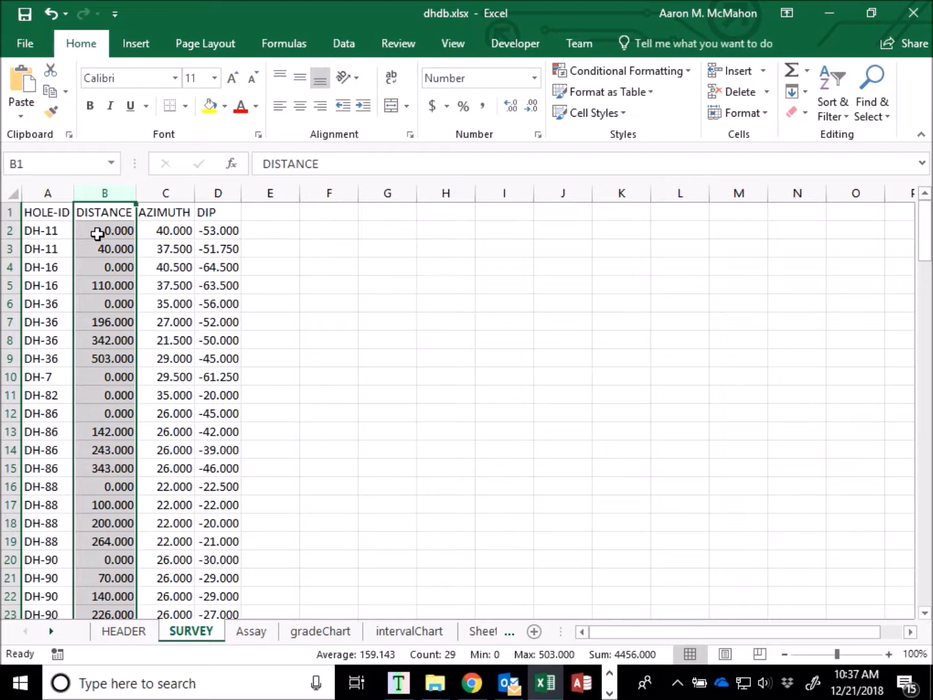
{"action": "left_click", "coordinate": [166, 190]}
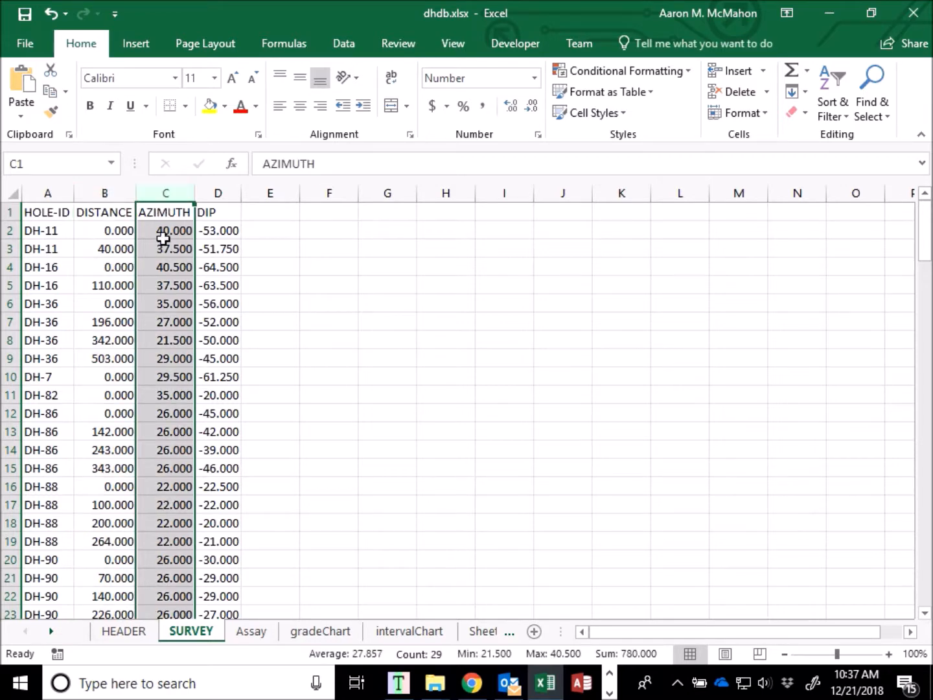
{"action": "left_click", "coordinate": [218, 191]}
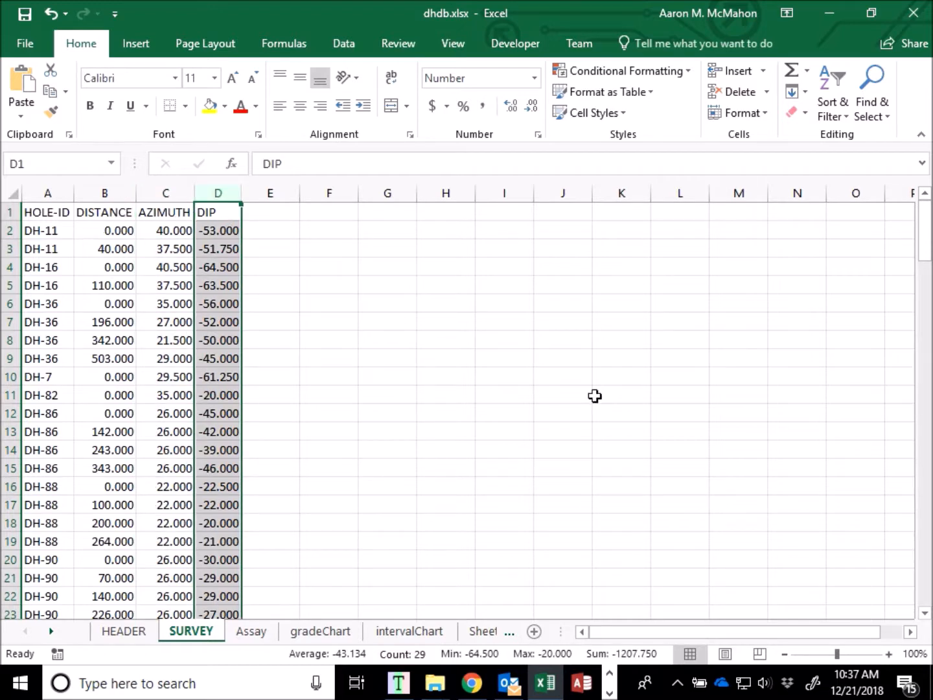
Examine the Assay sheet's Drill Hole ID, From, To and Grade columns.
{"action": "left_click", "coordinate": [247, 631]}
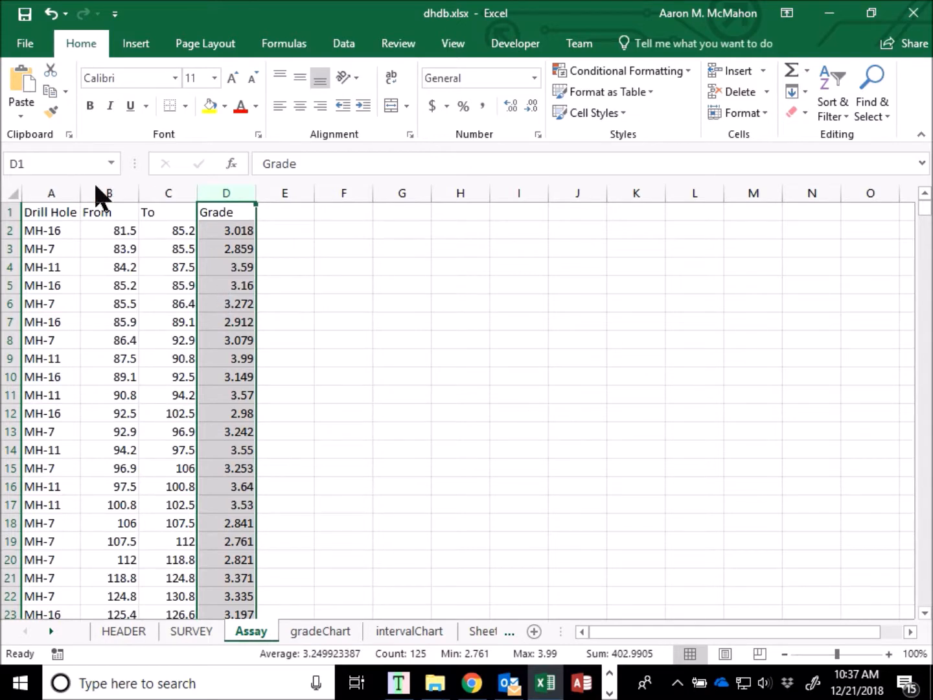
{"action": "left_click", "coordinate": [50, 193]}
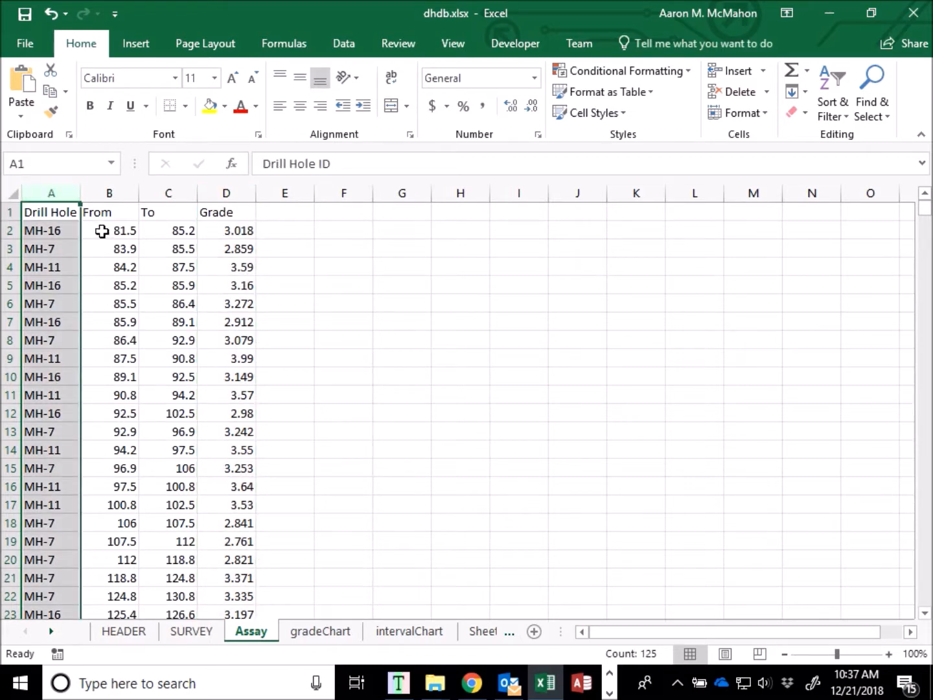
{"action": "left_click", "coordinate": [106, 193]}
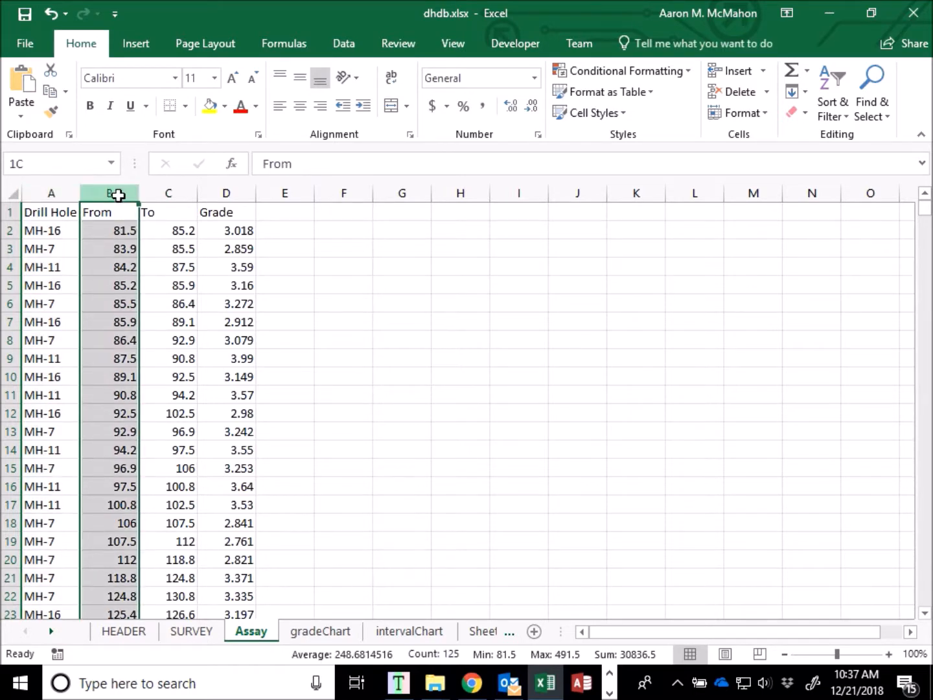
{"action": "left_click_drag", "start_coordinate": [132, 194], "coordinate": [162, 193]}
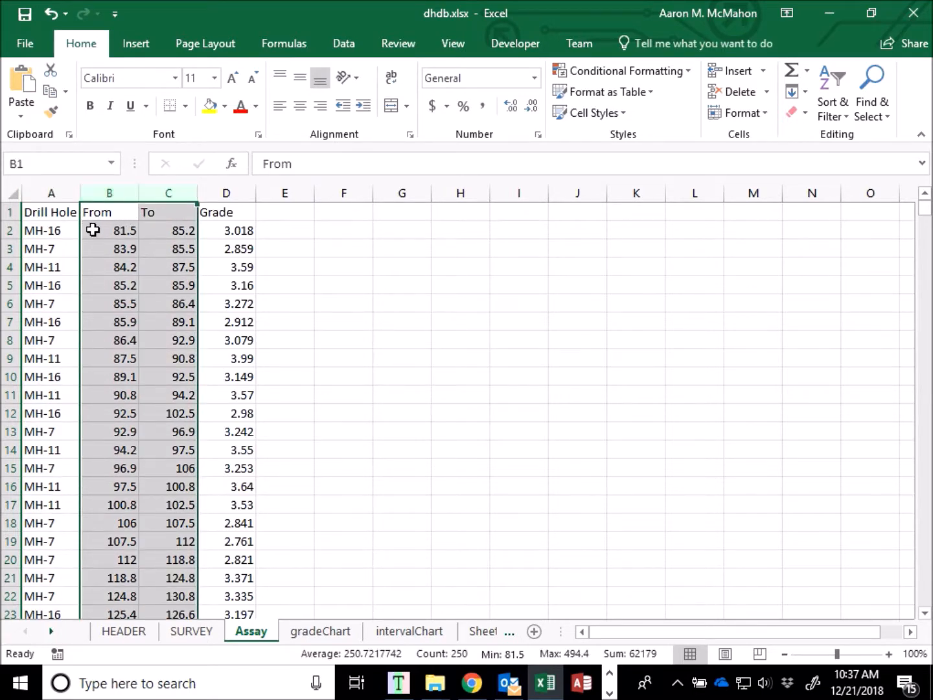
{"action": "left_click", "coordinate": [157, 229]}
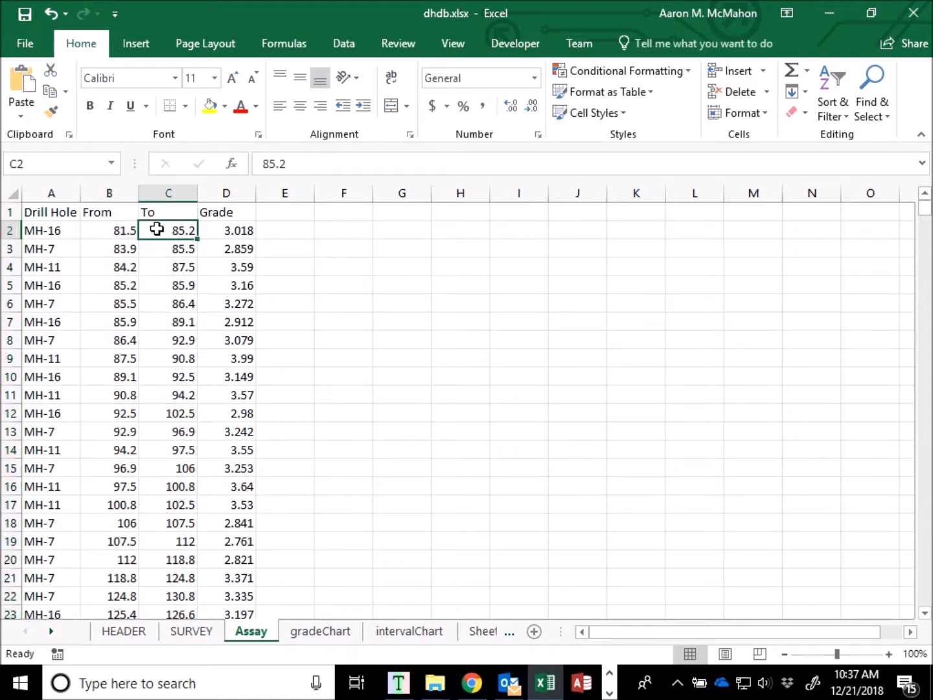
{"action": "left_click", "coordinate": [248, 188]}
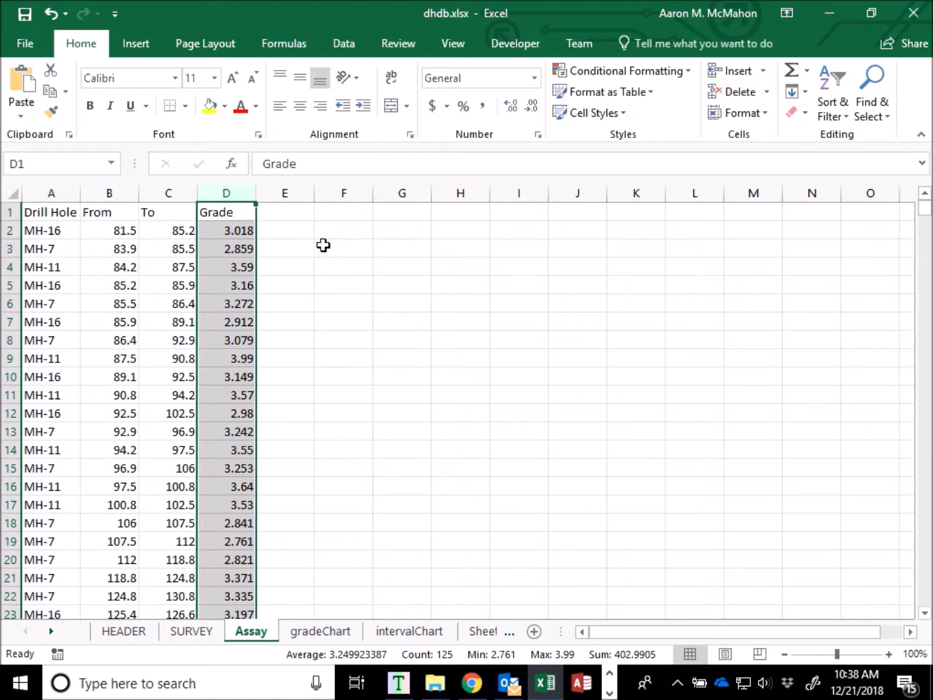
Switch to GEOVIA GEMS with the Test2 project and open the workspace Structure Editor.
{"action": "left_click", "coordinate": [838, 9]}
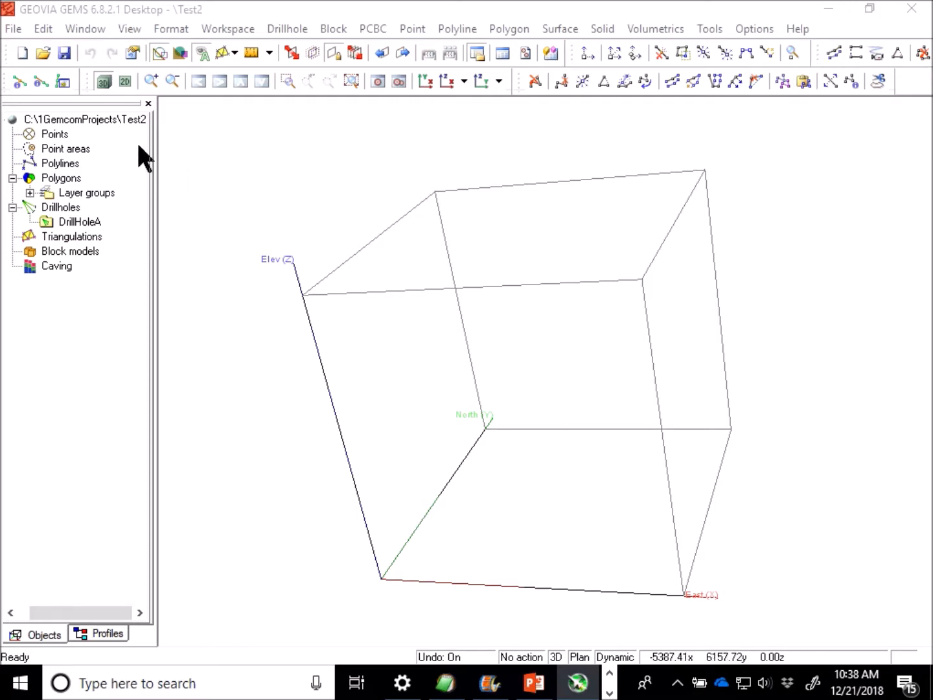
{"action": "left_click", "coordinate": [131, 9]}
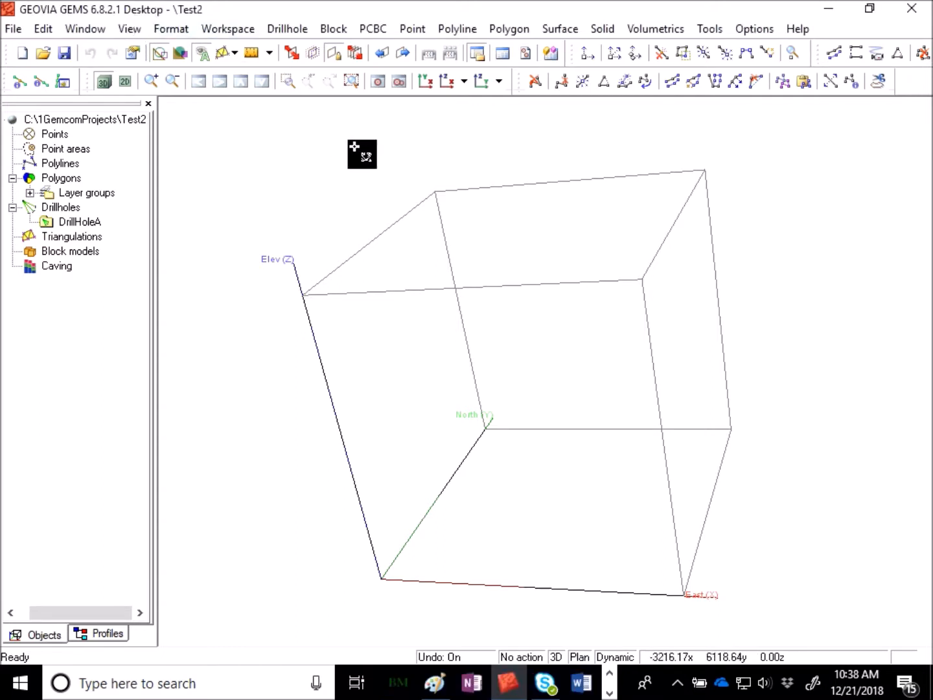
{"action": "left_click", "coordinate": [241, 30]}
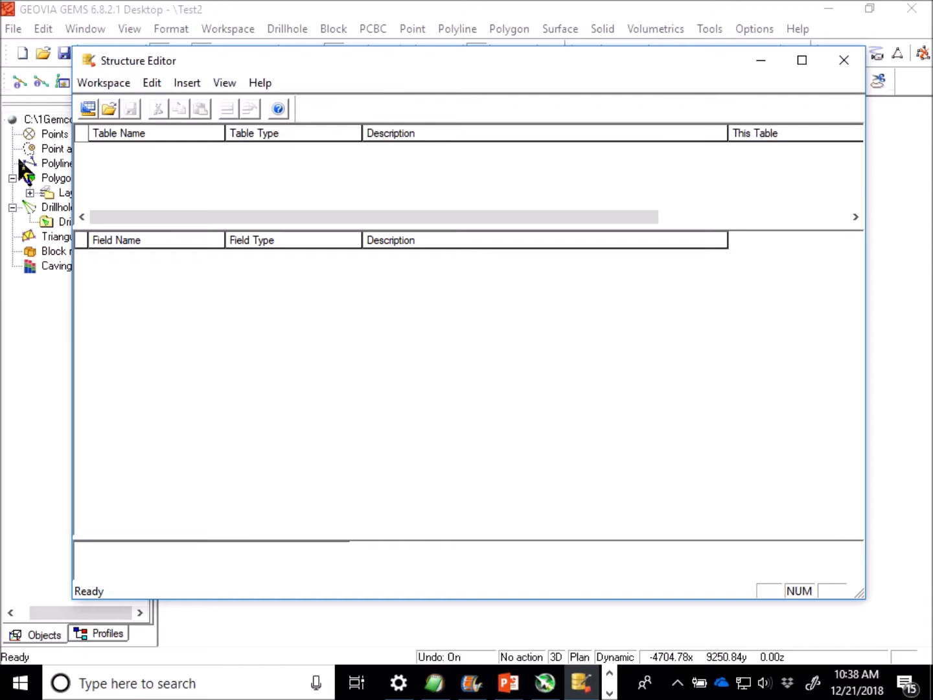
Start a new standard or custom workspace of kind Drillhole with subtype Normal and name it dhdb.
{"action": "left_click", "coordinate": [88, 108]}
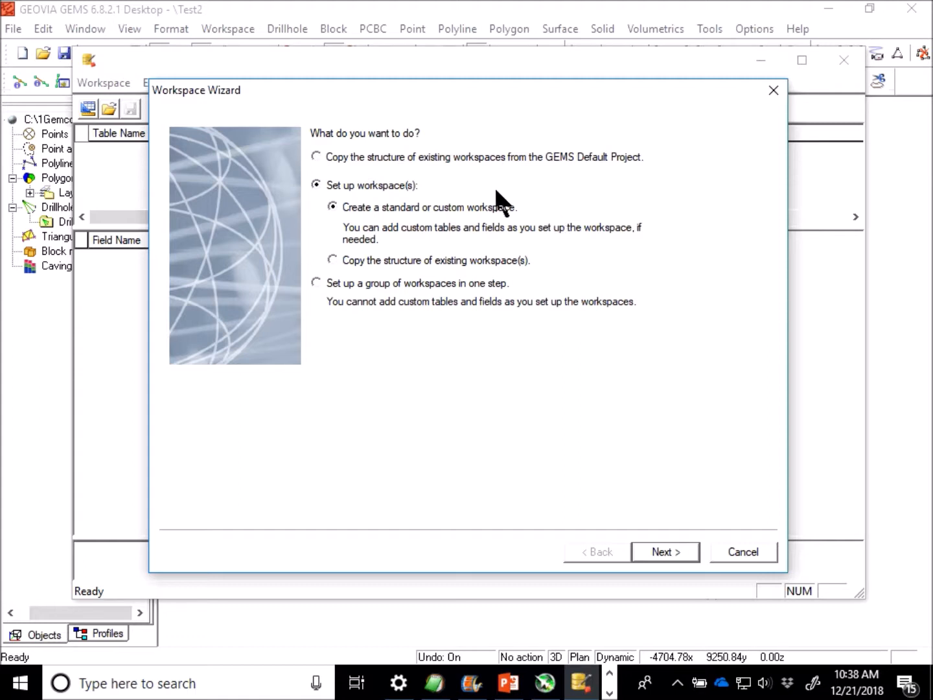
{"action": "left_click", "coordinate": [692, 550]}
{"action": "left_click", "coordinate": [516, 154]}
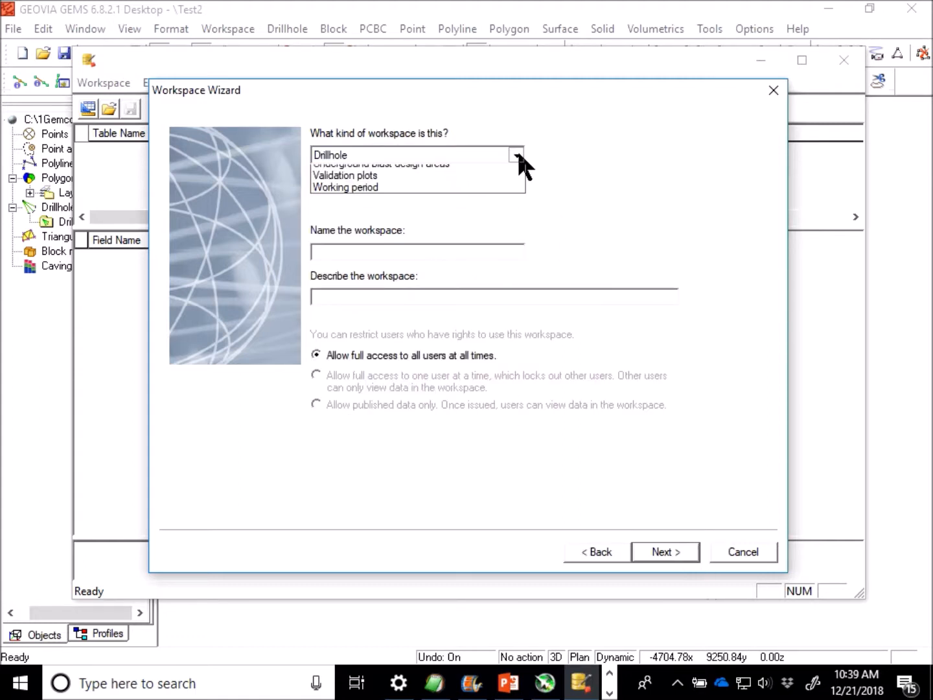
{"action": "left_click", "coordinate": [516, 154]}
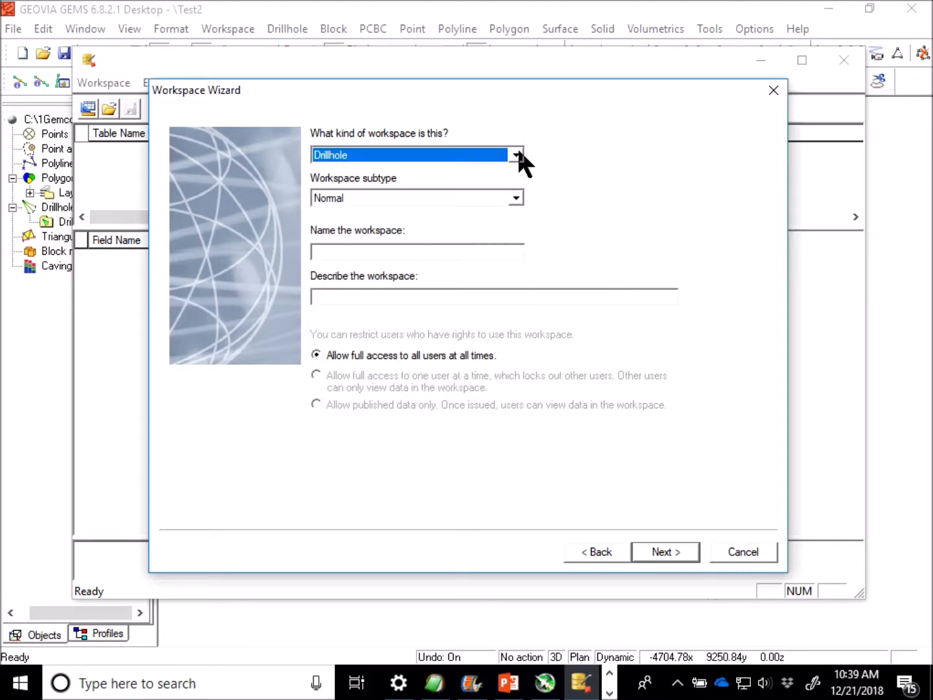
{"action": "left_click", "coordinate": [516, 154]}
{"action": "left_click", "coordinate": [427, 154]}
{"action": "left_click", "coordinate": [377, 253]}
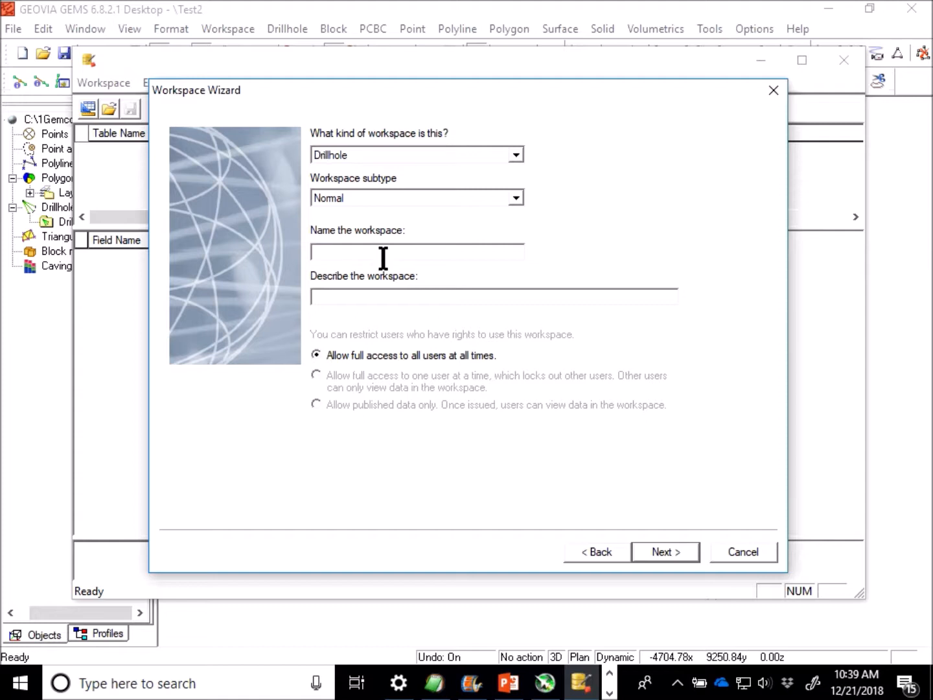
{"action": "type", "text": "dhdb"}
{"action": "left_click", "coordinate": [667, 550]}
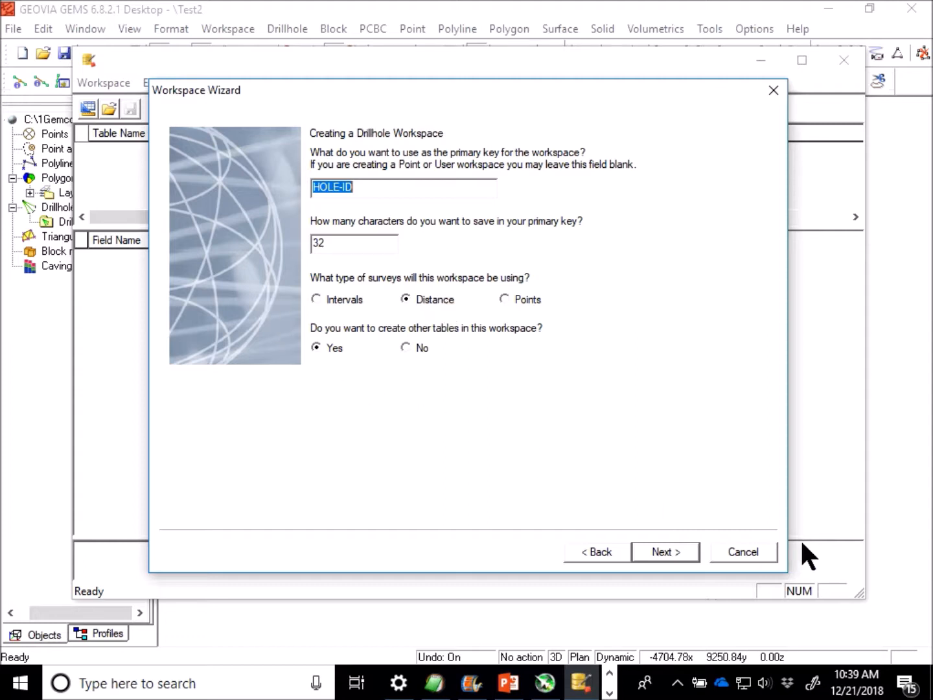
Create the workspace with the 32-character HOLE-ID primary key, Distance surveys, and the HEADER and SURVEY tables.
{"action": "left_click", "coordinate": [684, 549]}
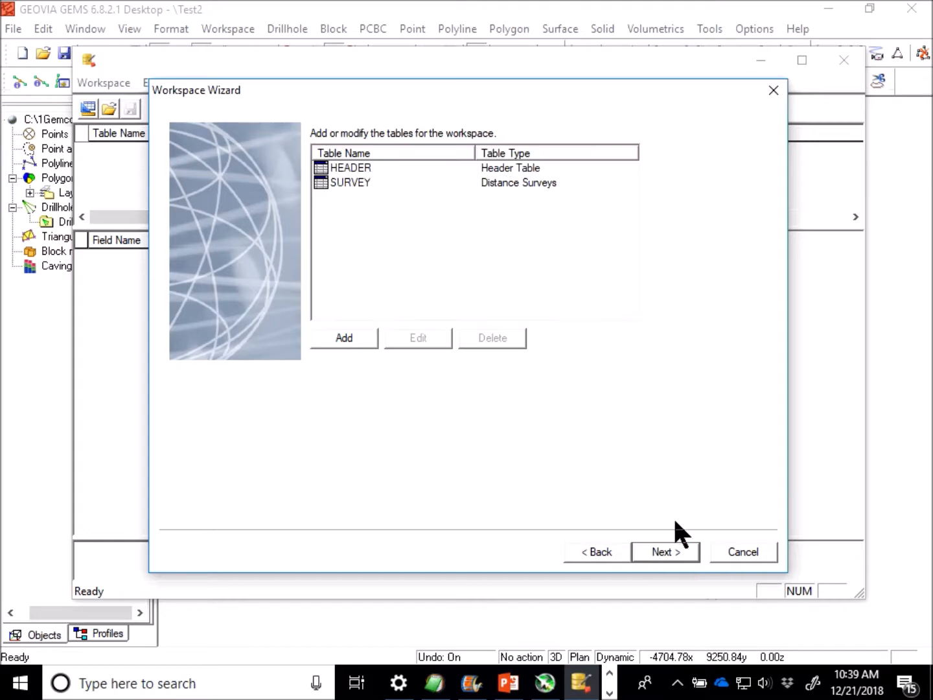
{"action": "left_click", "coordinate": [684, 561]}
{"action": "left_click", "coordinate": [681, 560]}
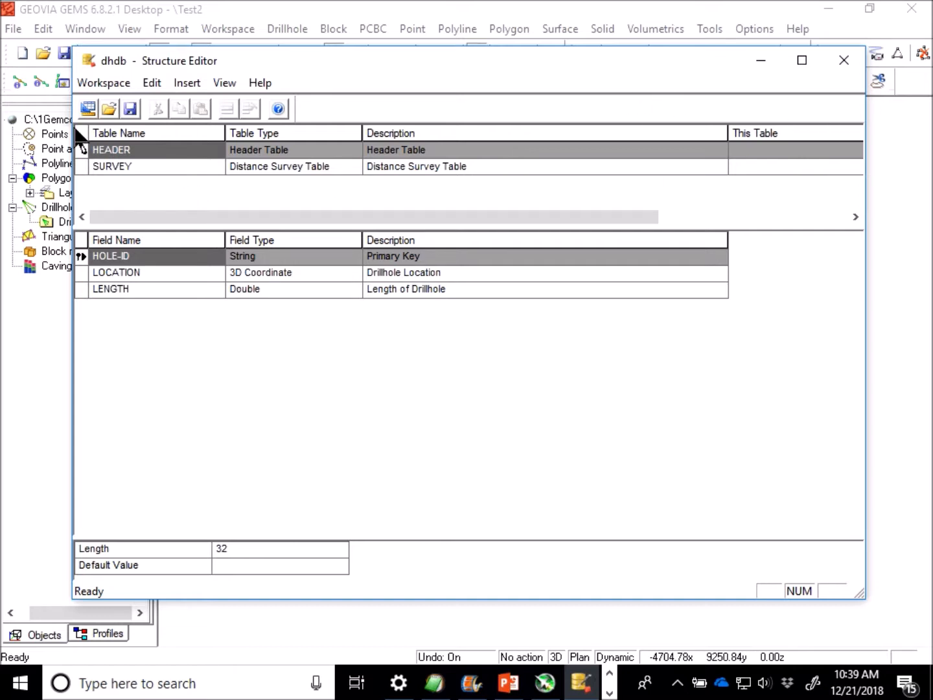
Review the field definitions of the new workspace's HEADER and SURVEY tables.
{"action": "left_click", "coordinate": [183, 150]}
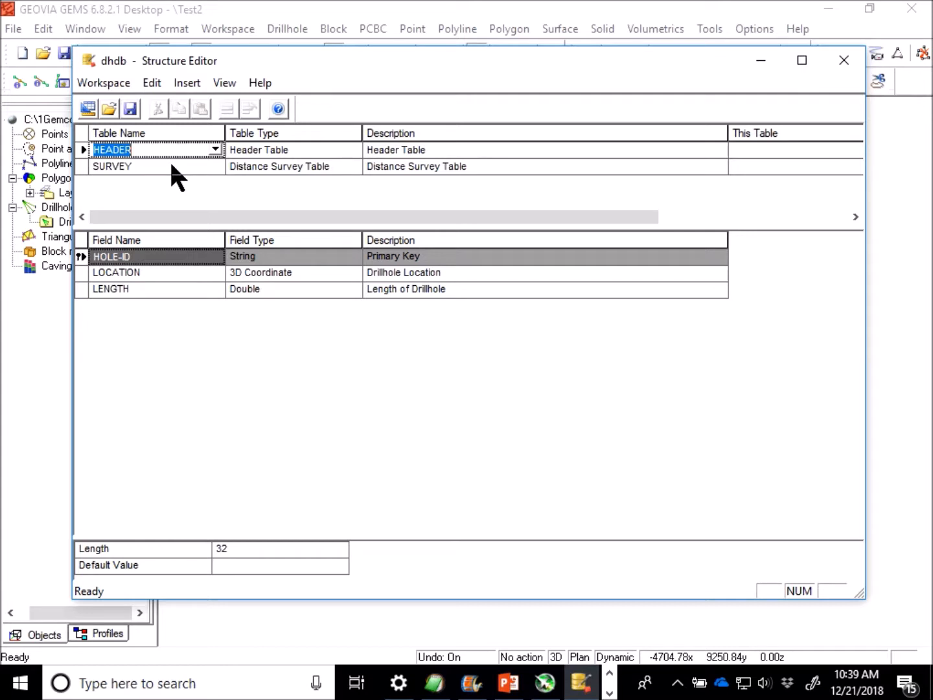
{"action": "left_click", "coordinate": [172, 165]}
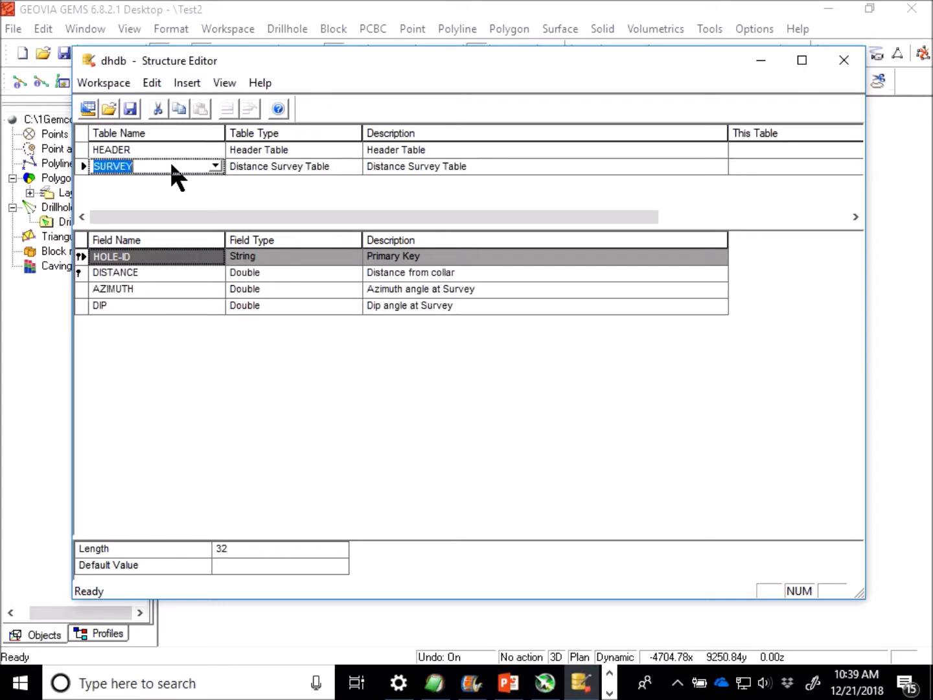
{"action": "left_click", "coordinate": [167, 150]}
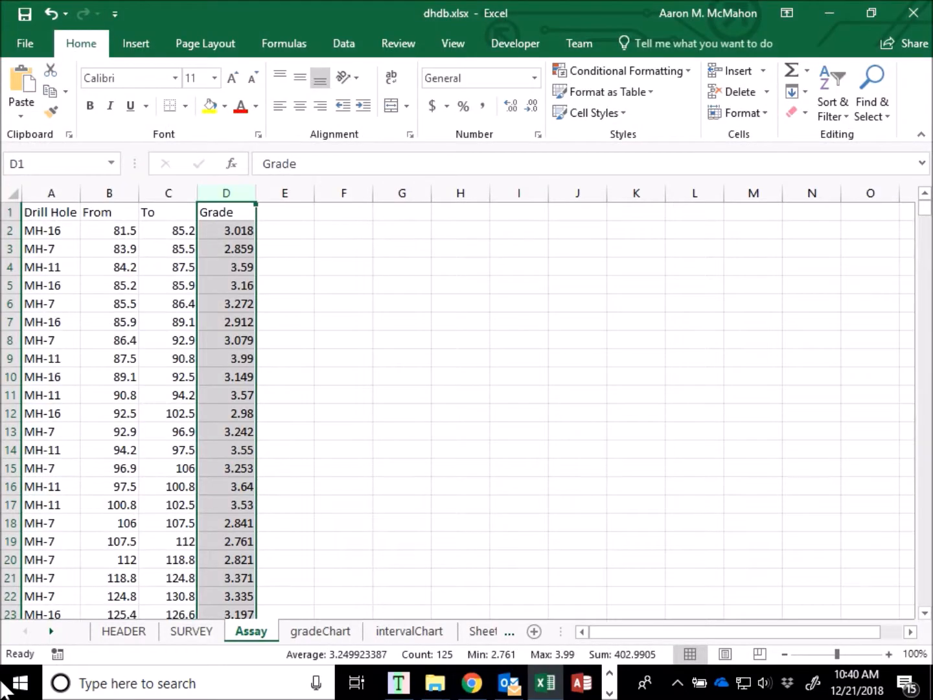
Compare the HEADER, SURVEY and Assay sheets of dhdb.xlsx with the workspace tables and return to the Structure Editor.
{"action": "left_click", "coordinate": [125, 632]}
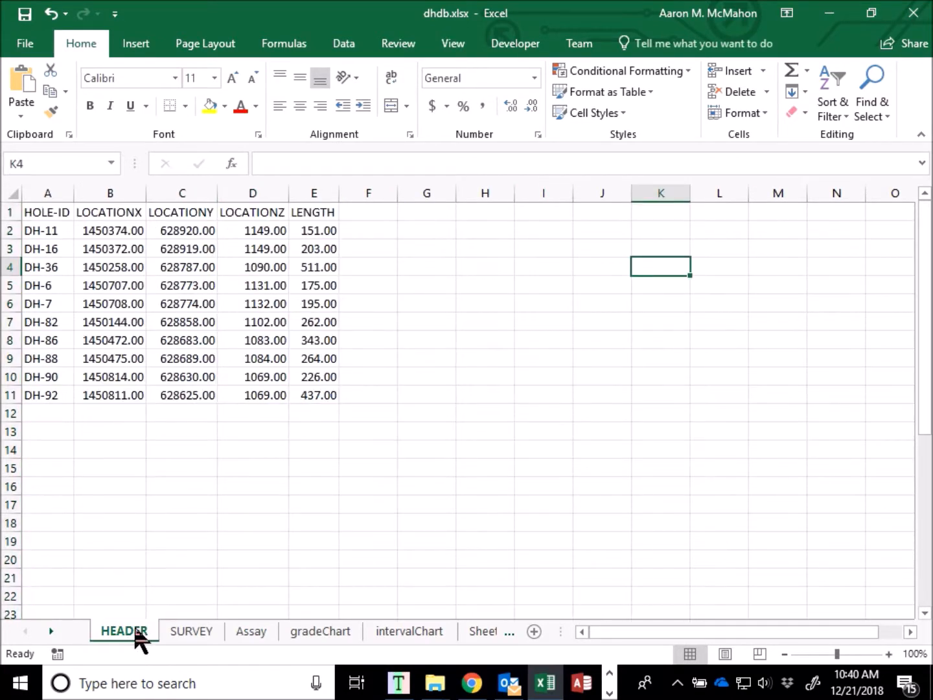
{"action": "left_click", "coordinate": [195, 630]}
{"action": "left_click", "coordinate": [246, 632]}
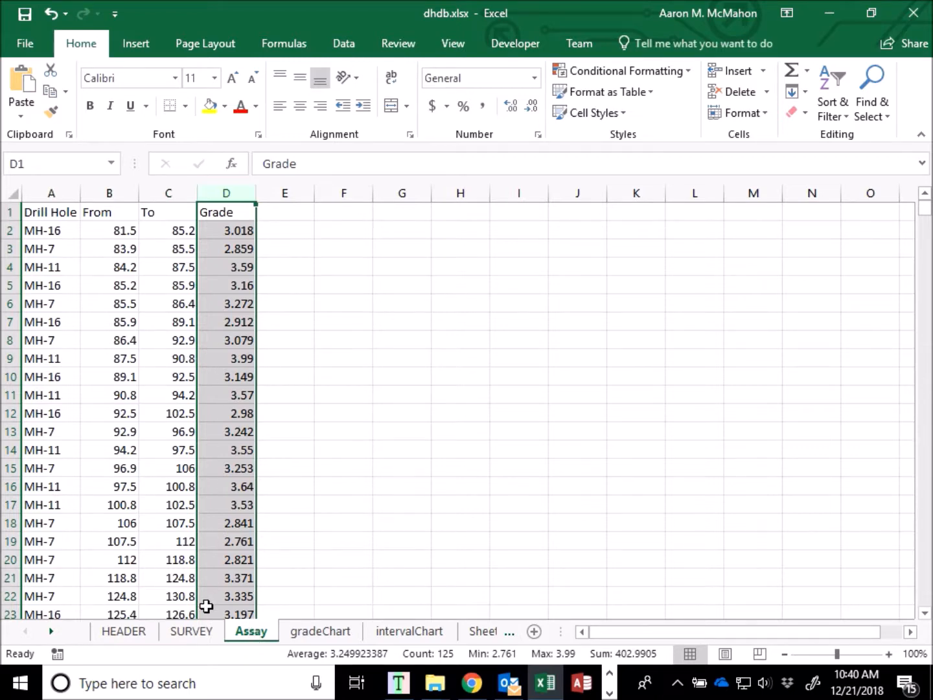
{"action": "left_click", "coordinate": [190, 631]}
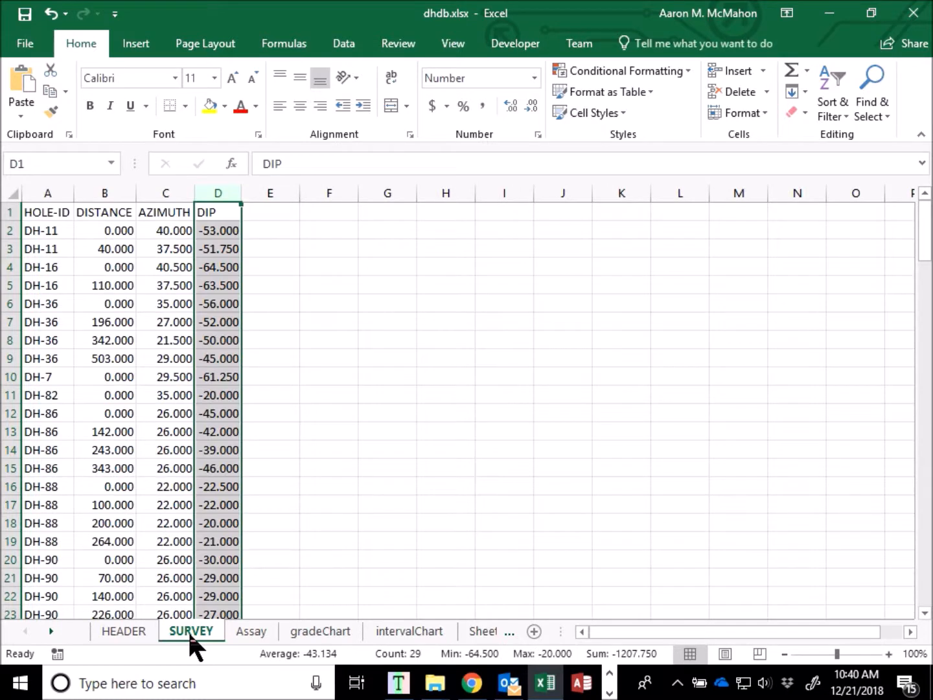
{"action": "left_click", "coordinate": [97, 630]}
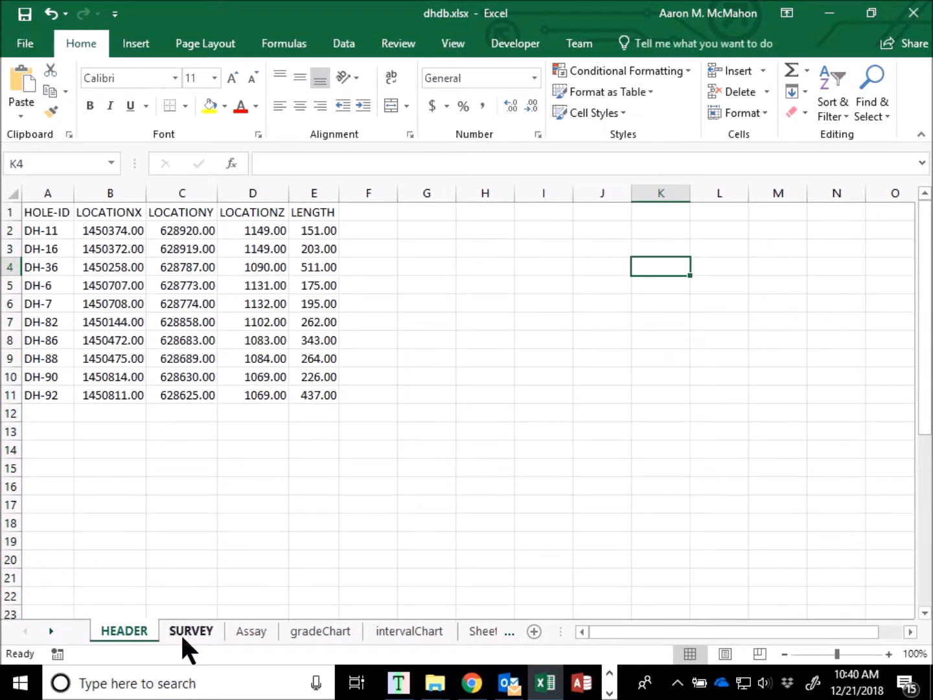
{"action": "left_click", "coordinate": [238, 630]}
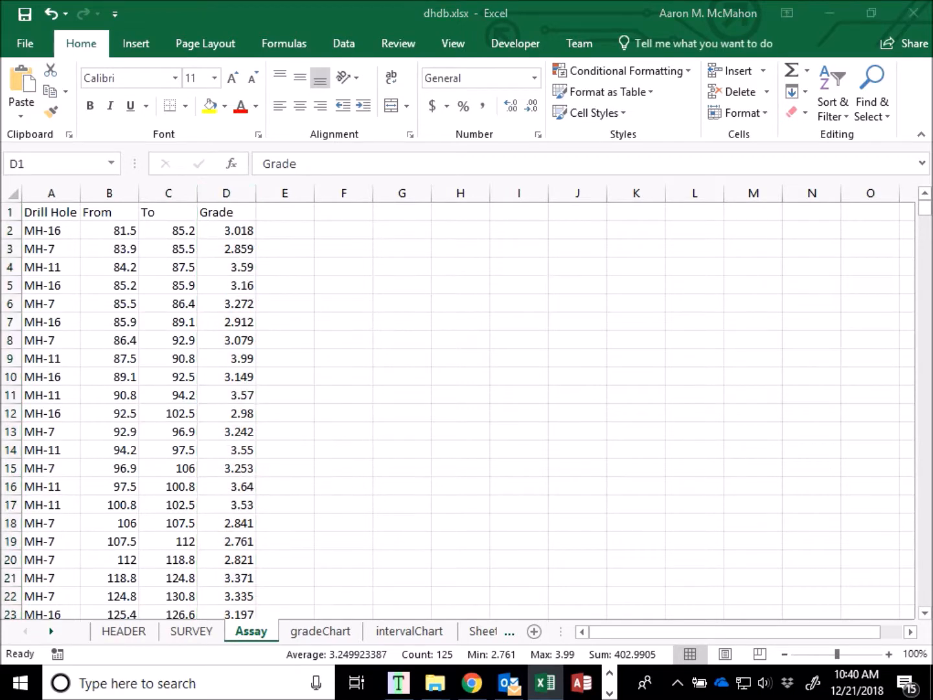
{"action": "key", "text": "alt+Tab"}
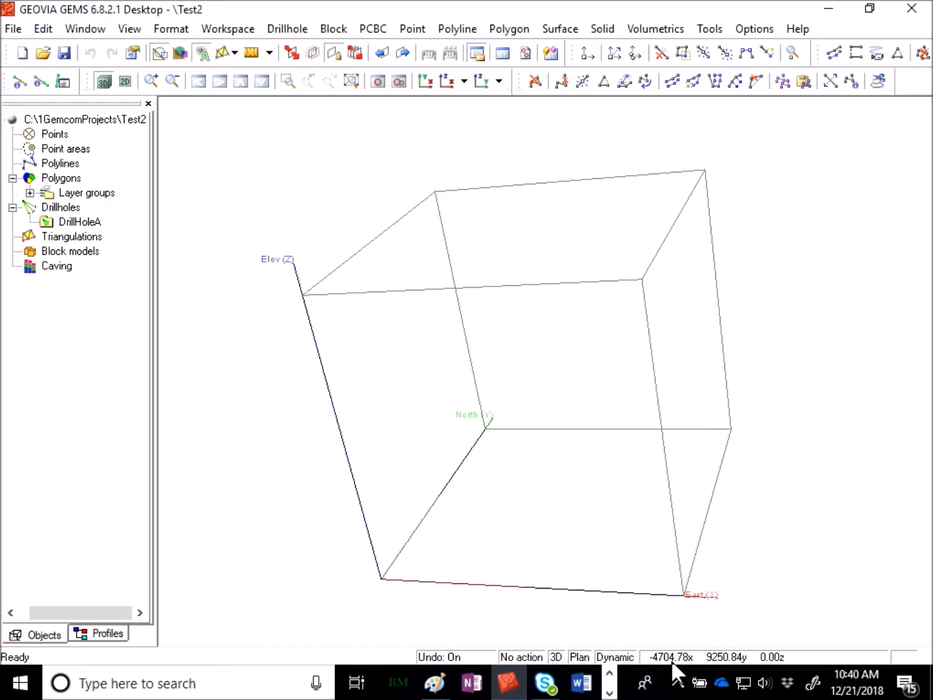
{"action": "key", "text": "alt+Tab"}
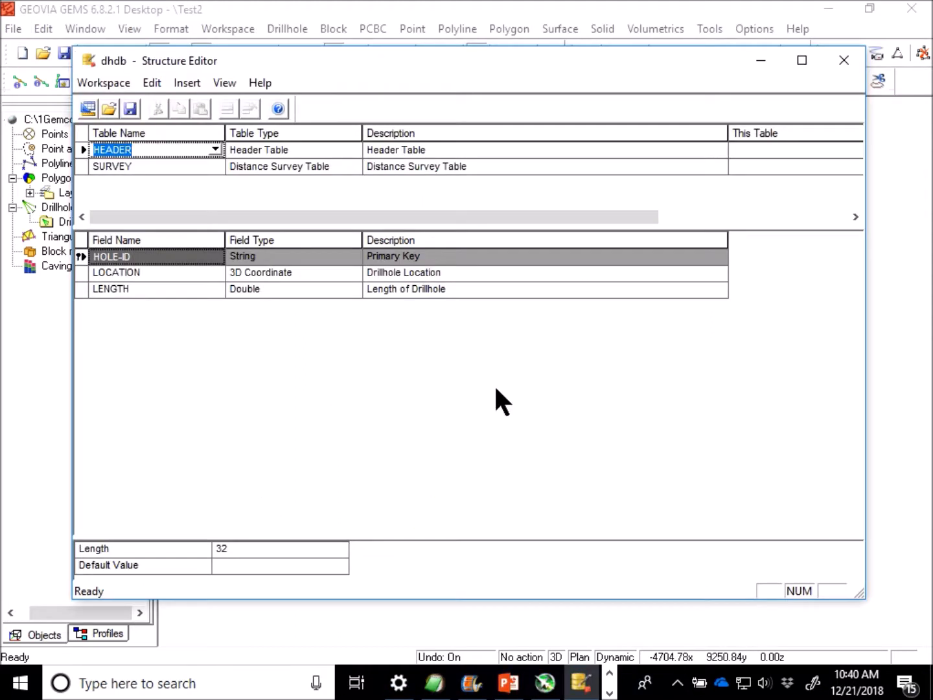
Add a table named ASSAY of type Interval Table below the SURVEY table.
{"action": "left_click", "coordinate": [138, 165]}
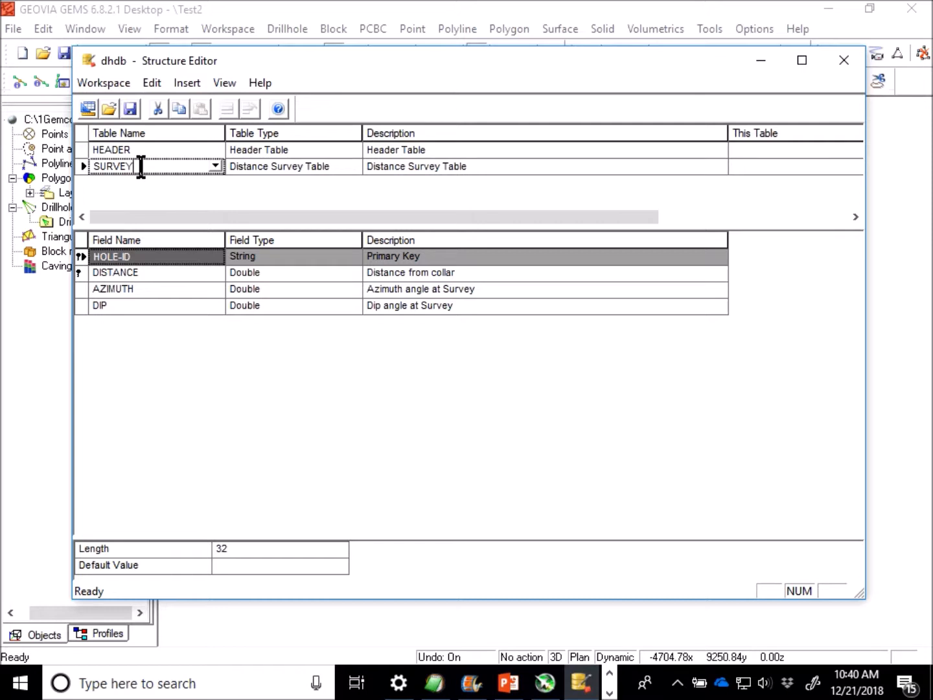
{"action": "key", "text": "Tab"}
{"action": "key", "text": "Tab"}
{"action": "key", "text": "Tab"}
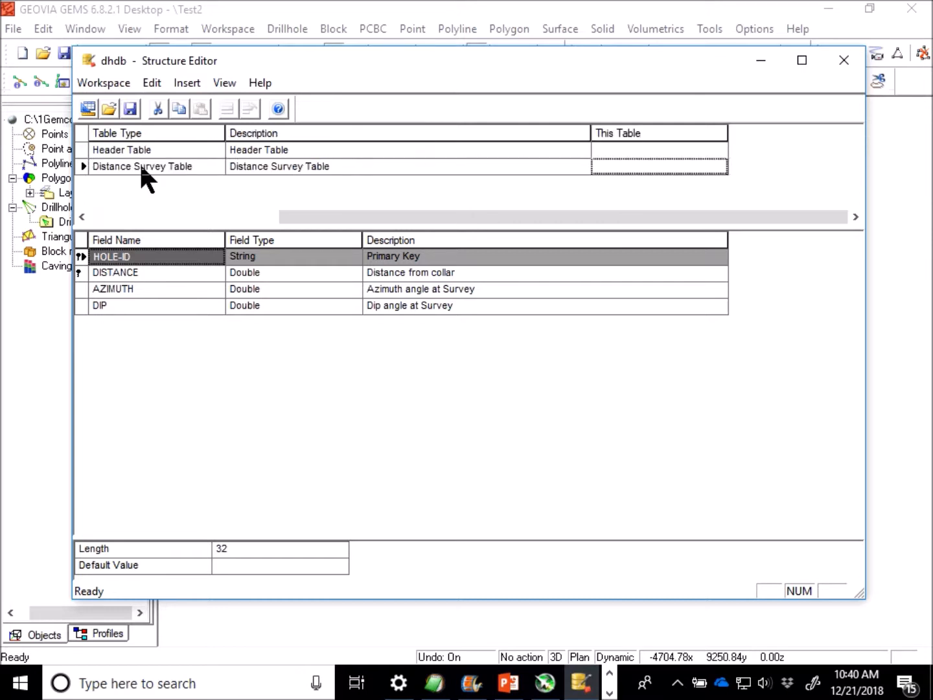
{"action": "key", "text": "Tab"}
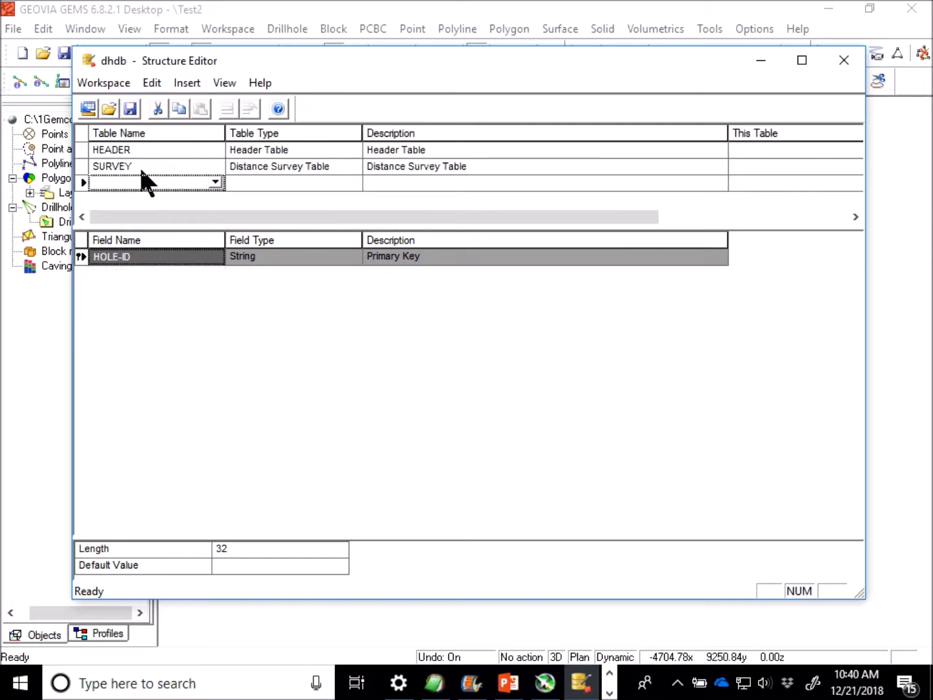
{"action": "type", "text": "assay"}
{"action": "key", "text": "Tab"}
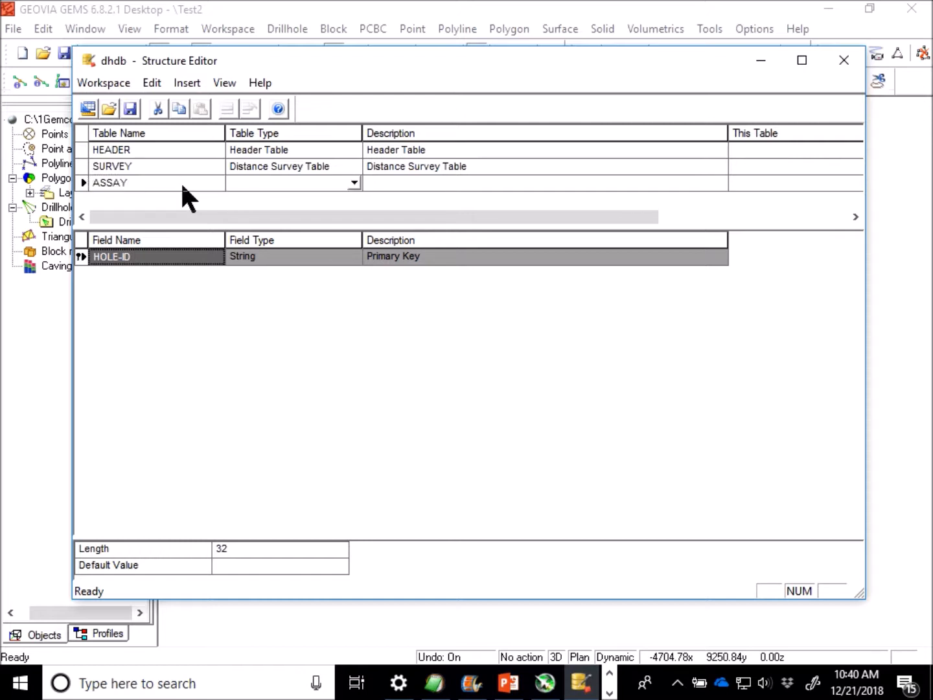
{"action": "left_click", "coordinate": [355, 184]}
{"action": "left_click", "coordinate": [293, 197]}
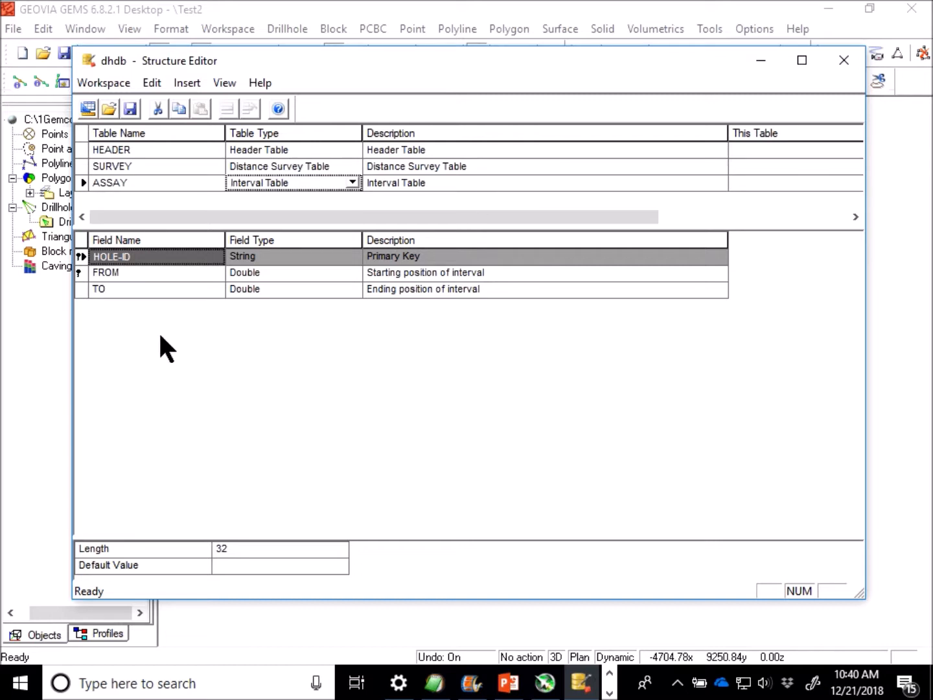
Compare the ASSAY table's HOLE-ID, FROM and TO fields with the columns of the Assay sheet in dhdb.xlsx in Excel.
{"action": "left_click", "coordinate": [148, 289]}
{"action": "left_click", "coordinate": [154, 257]}
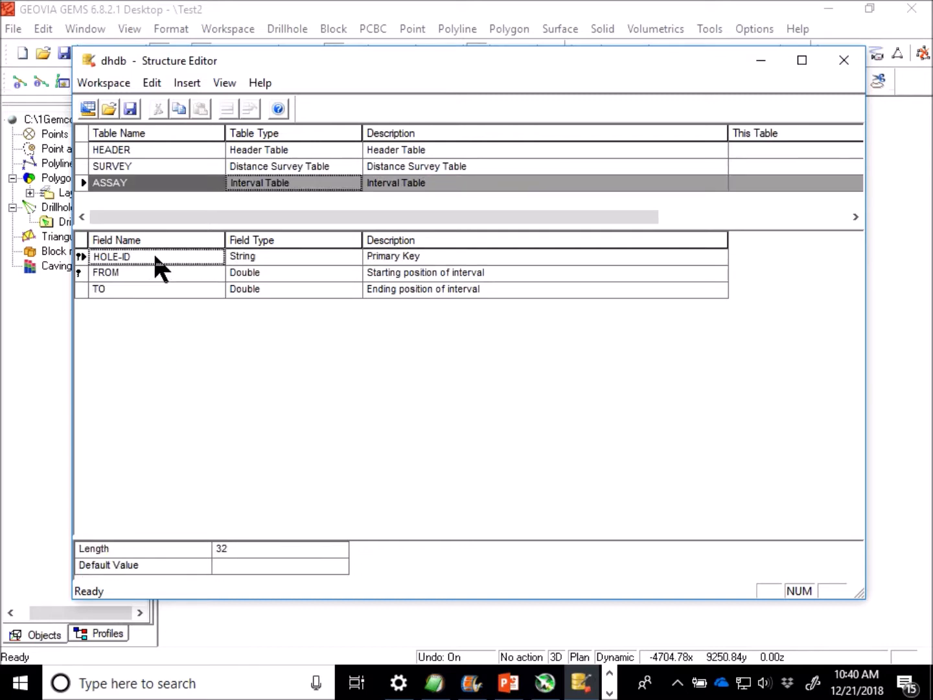
{"action": "left_click", "coordinate": [152, 272]}
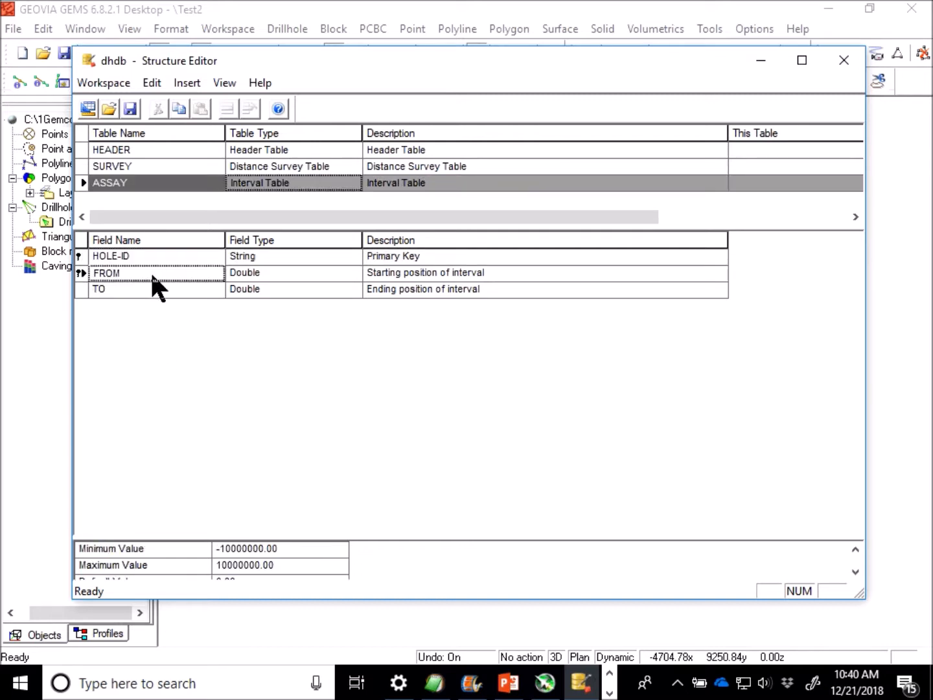
{"action": "left_click", "coordinate": [153, 290]}
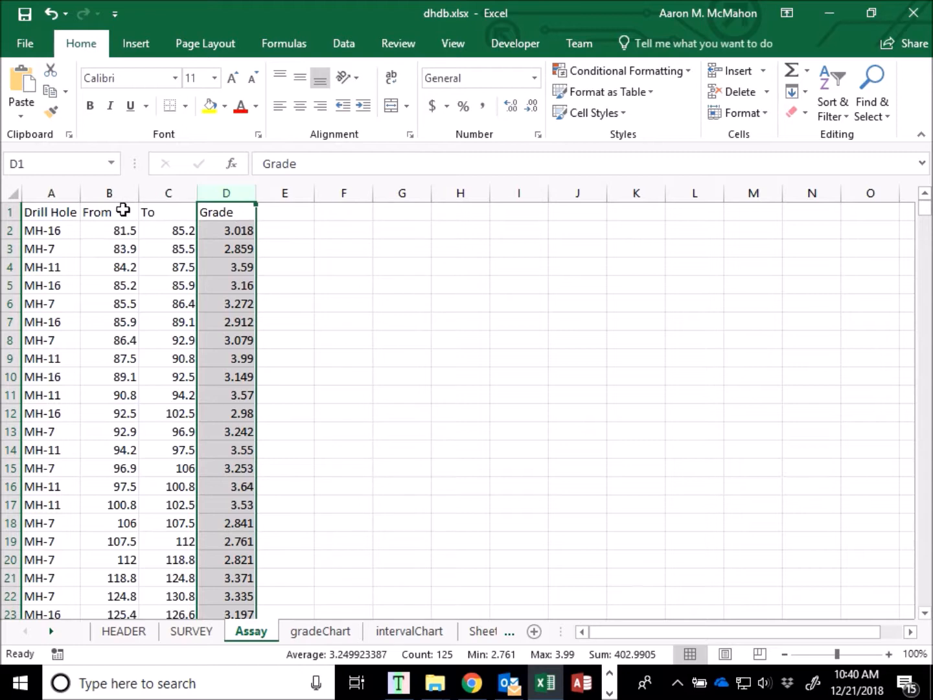
{"action": "left_click", "coordinate": [61, 193]}
{"action": "left_click", "coordinate": [122, 192]}
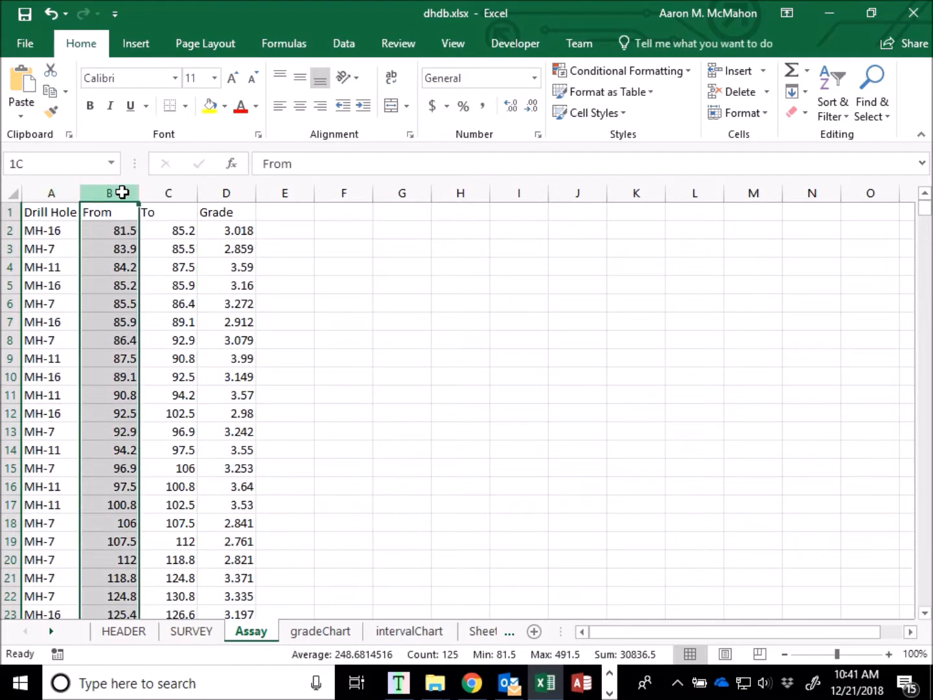
{"action": "left_click", "coordinate": [171, 192]}
{"action": "left_click", "coordinate": [222, 188]}
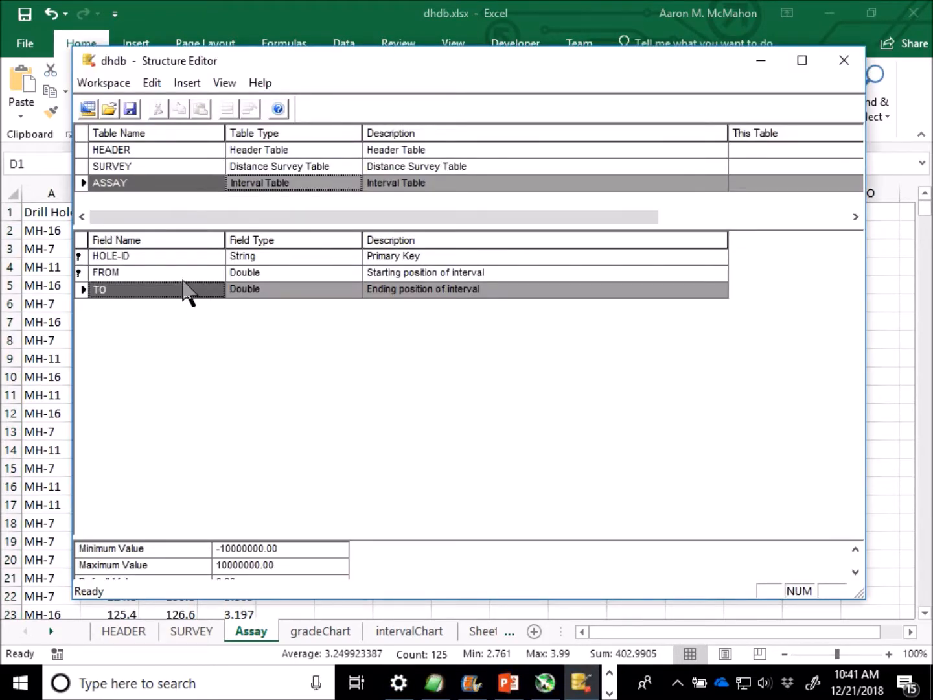
Return to the Structure Editor and add a field named GRADE of type Real to the ASSAY table.
{"action": "left_click", "coordinate": [176, 289]}
{"action": "key", "text": "Tab"}
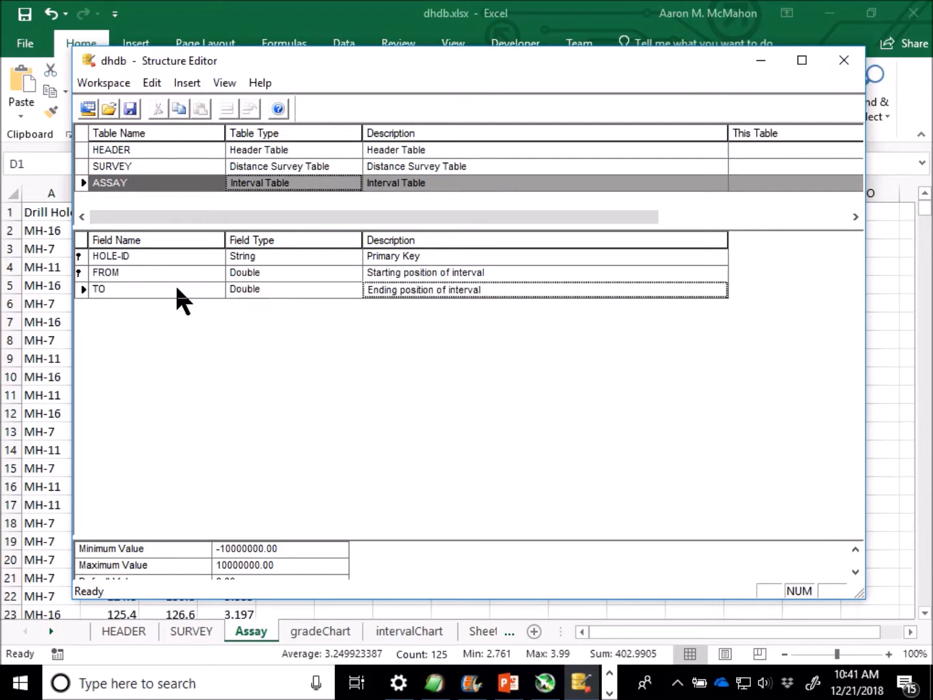
{"action": "key", "text": "Tab"}
{"action": "type", "text": "grade"}
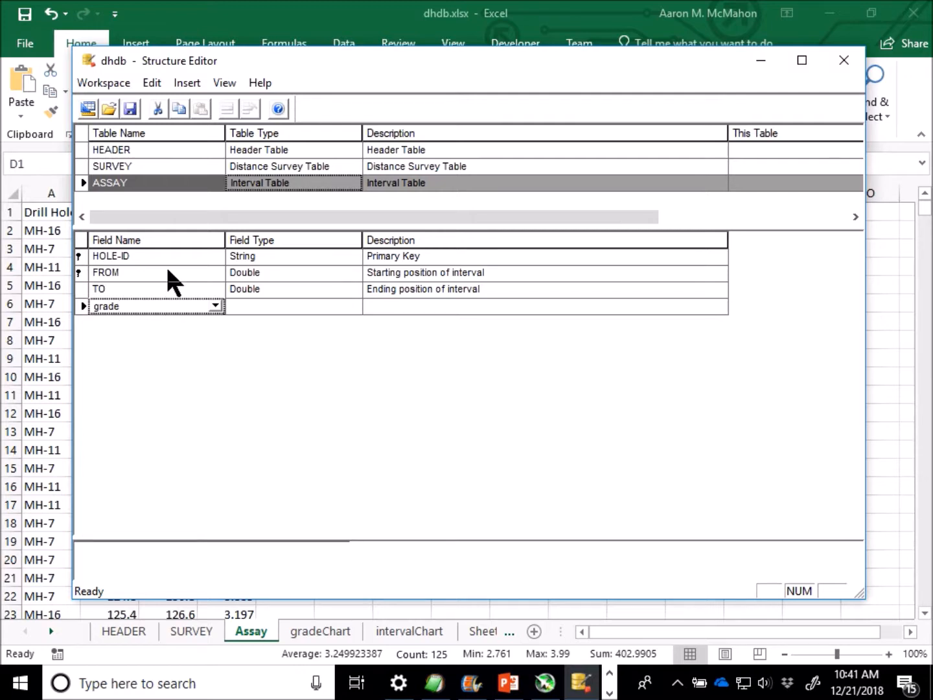
{"action": "key", "text": "Tab"}
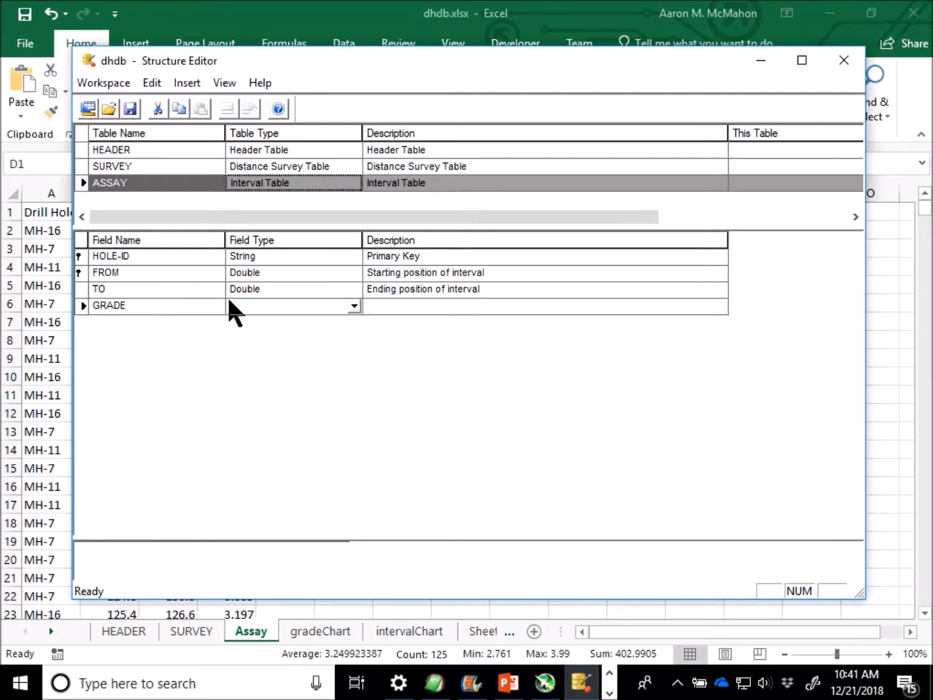
{"action": "left_click", "coordinate": [354, 305]}
{"action": "left_click", "coordinate": [261, 333]}
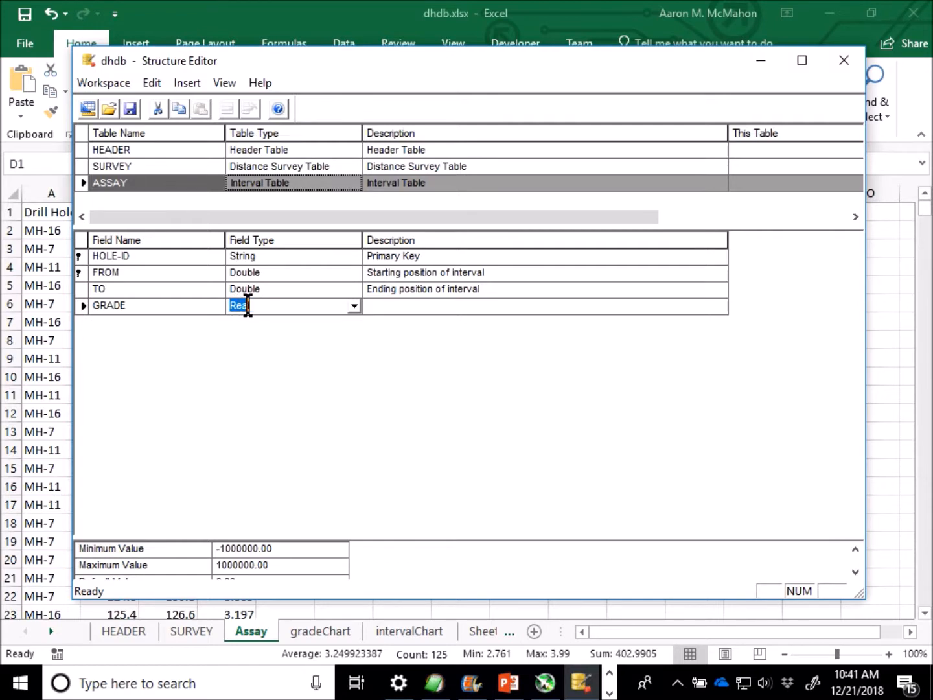
{"action": "left_click", "coordinate": [375, 314]}
Start a blank field row below LENGTH in the HEADER table and look through the SURVEY and ASSAY tables.
{"action": "left_click", "coordinate": [136, 149]}
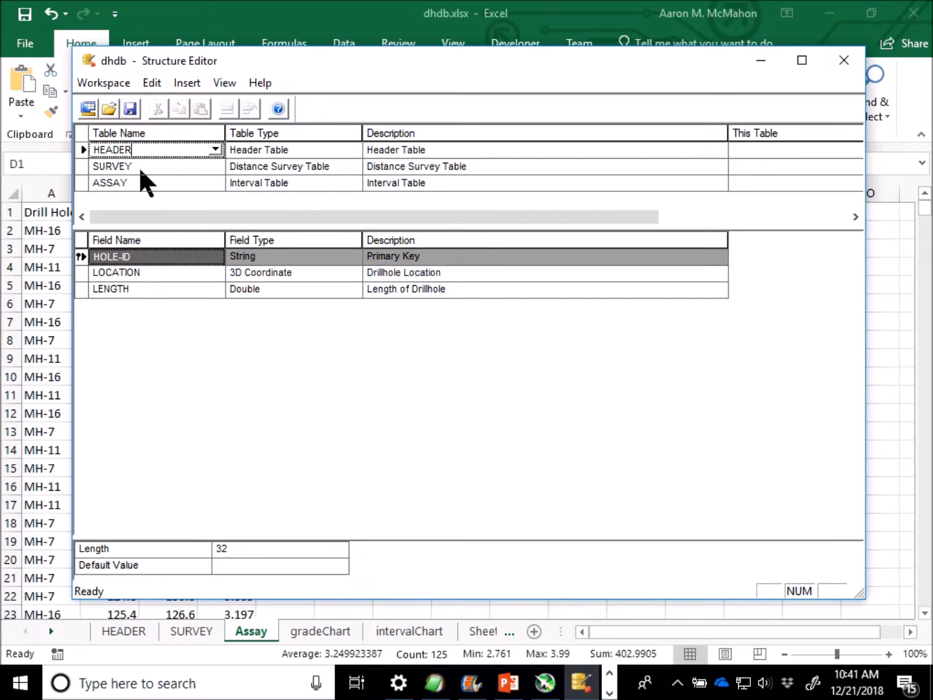
{"action": "left_click", "coordinate": [147, 290]}
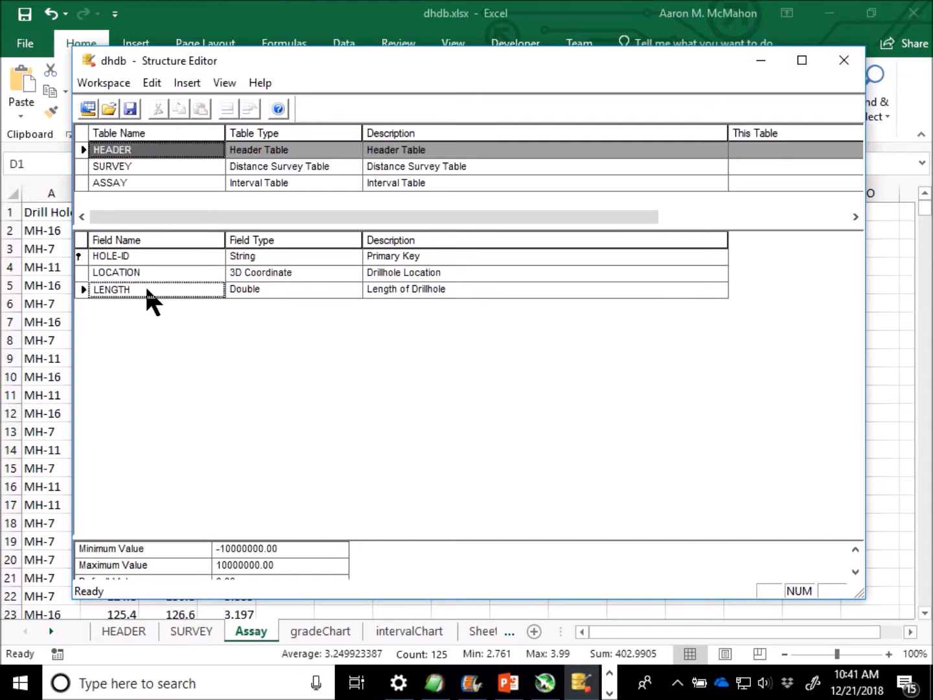
{"action": "key", "text": "Down"}
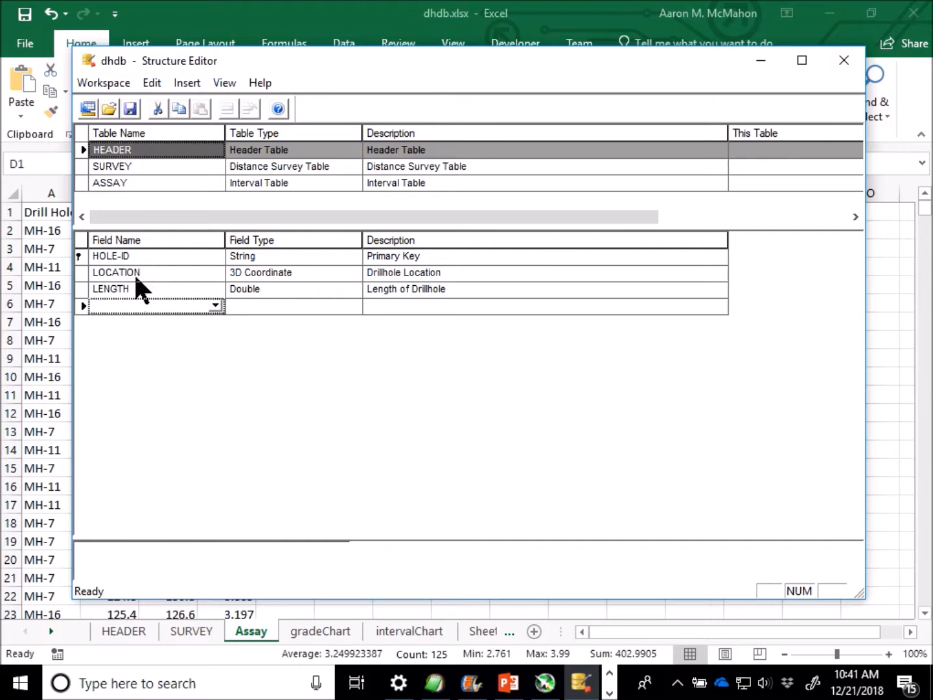
{"action": "left_click", "coordinate": [163, 166]}
{"action": "left_click", "coordinate": [158, 182]}
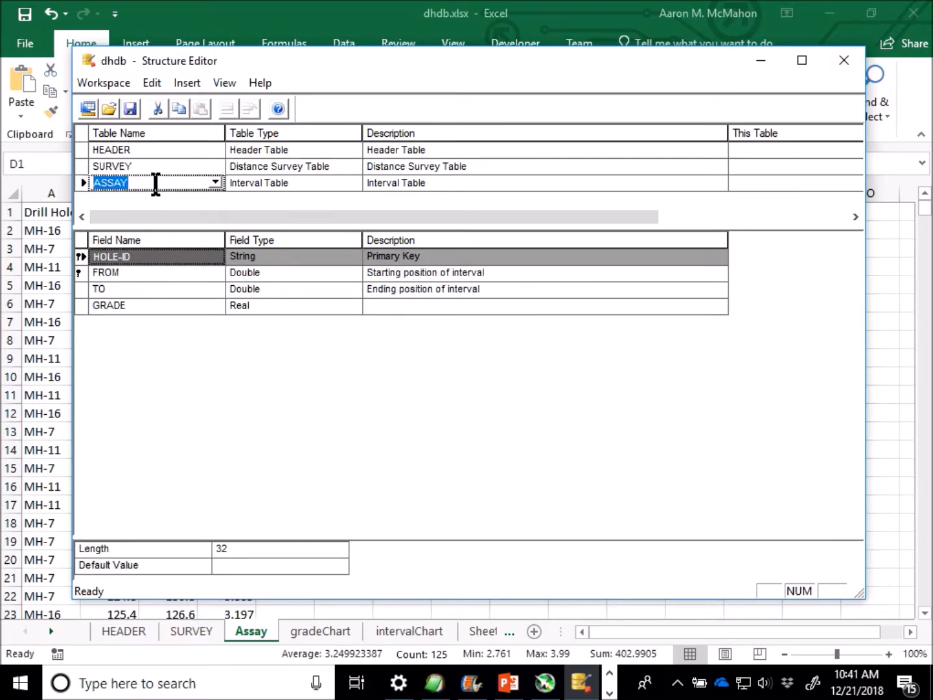
Try to save the workspace under the name dhdb.
{"action": "left_click", "coordinate": [131, 110]}
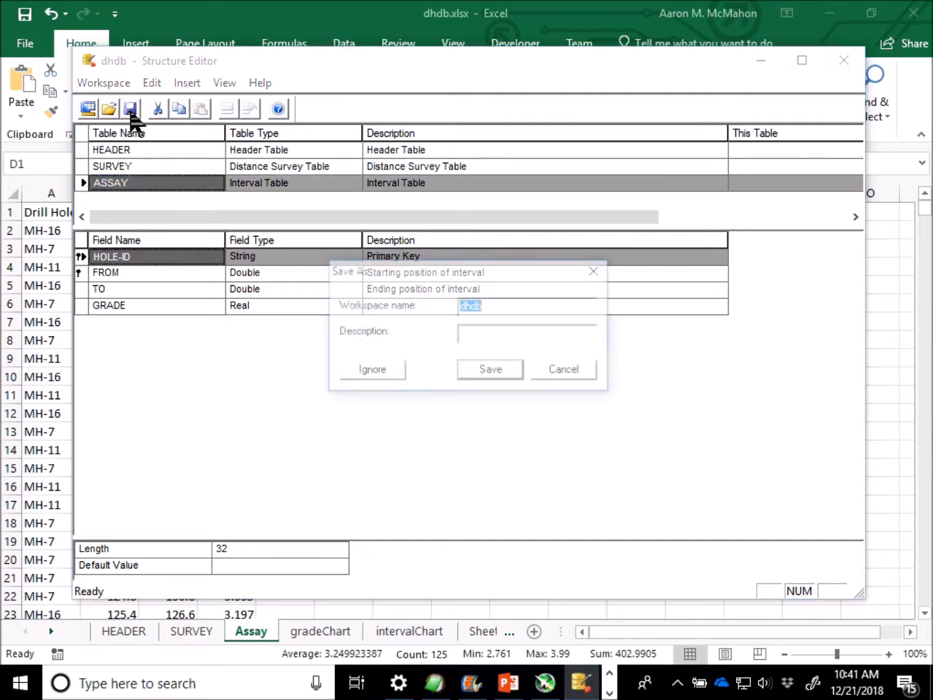
{"action": "left_click", "coordinate": [499, 369]}
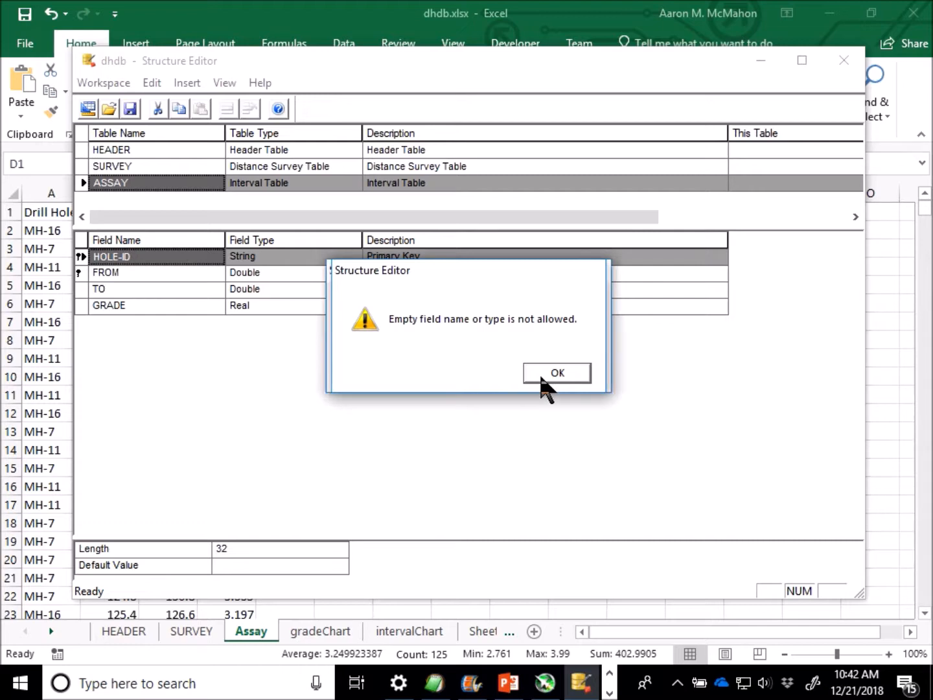
{"action": "left_click", "coordinate": [539, 373]}
Delete the blank field row below LENGTH in the HEADER table.
{"action": "left_click", "coordinate": [126, 150]}
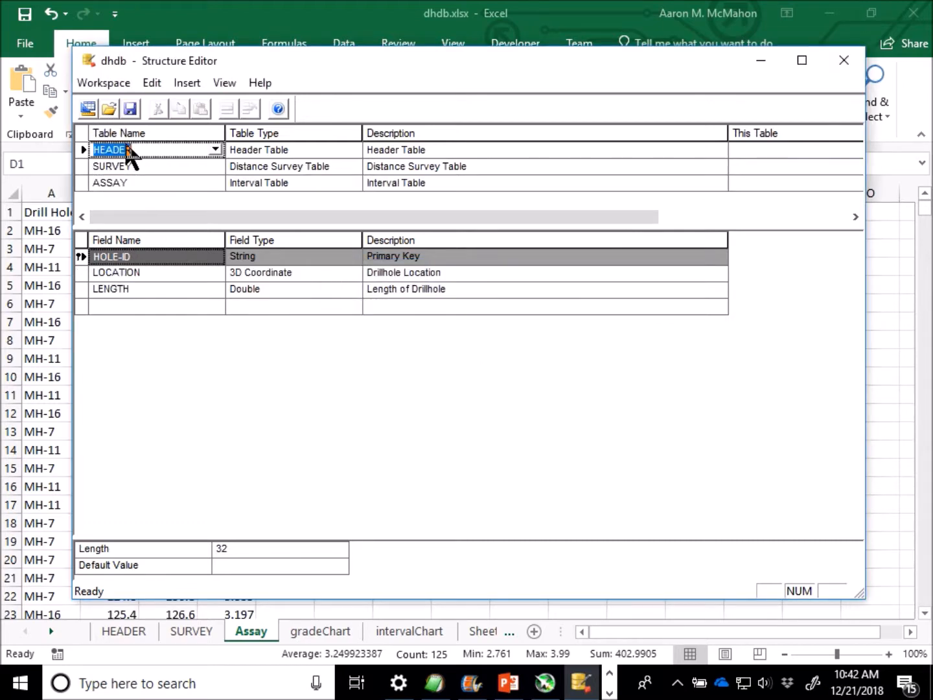
{"action": "left_click", "coordinate": [80, 306]}
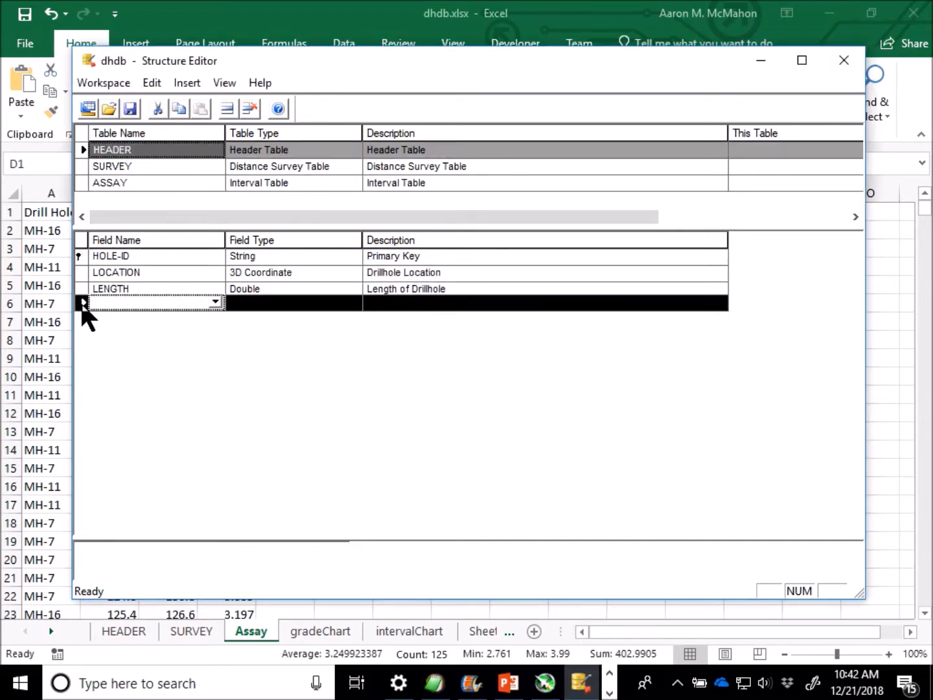
{"action": "key", "text": "Delete"}
Save the workspace as dhdb, close the Structure Editor and return to the main GEMS window.
{"action": "left_click", "coordinate": [129, 108]}
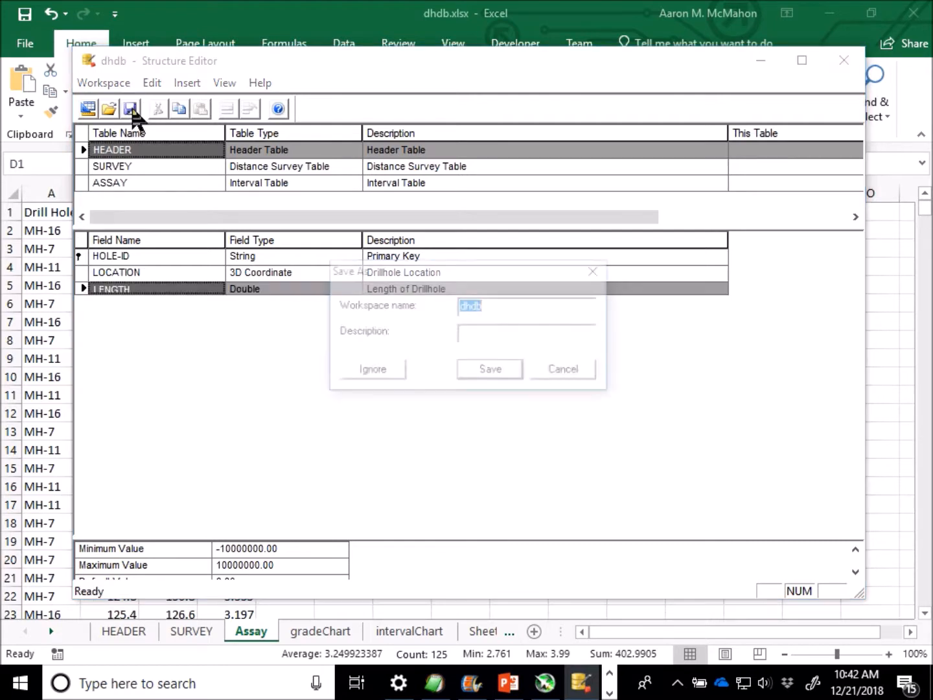
{"action": "left_click", "coordinate": [511, 373]}
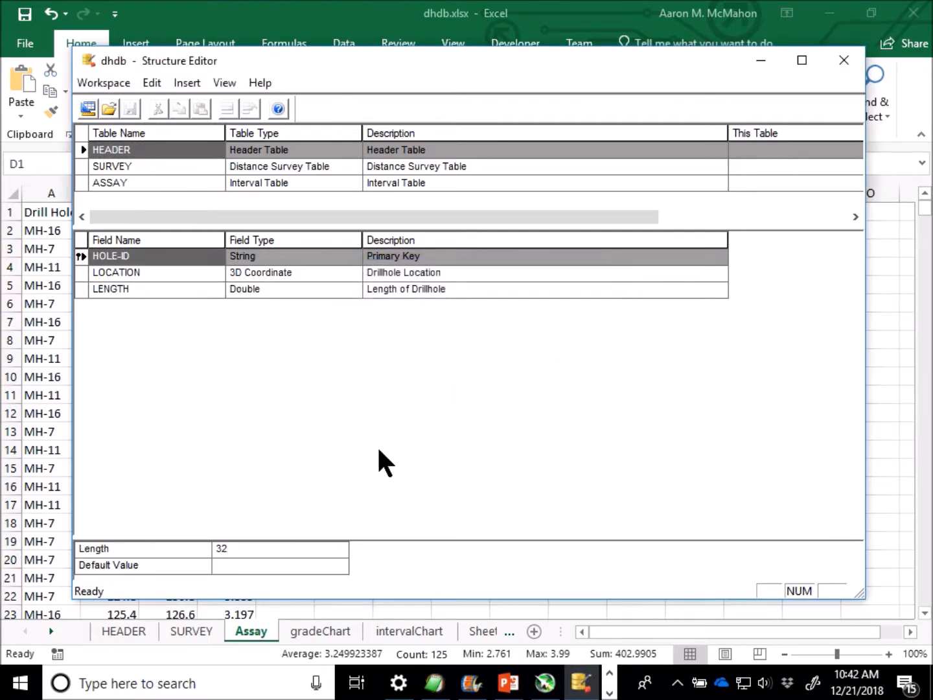
{"action": "left_click", "coordinate": [842, 61]}
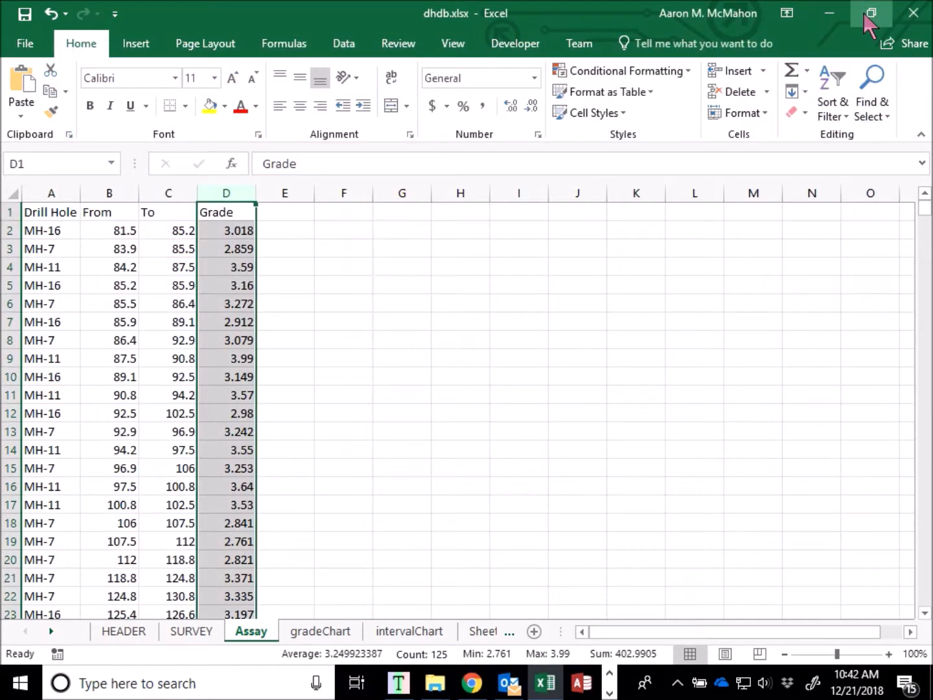
{"action": "left_click", "coordinate": [827, 13]}
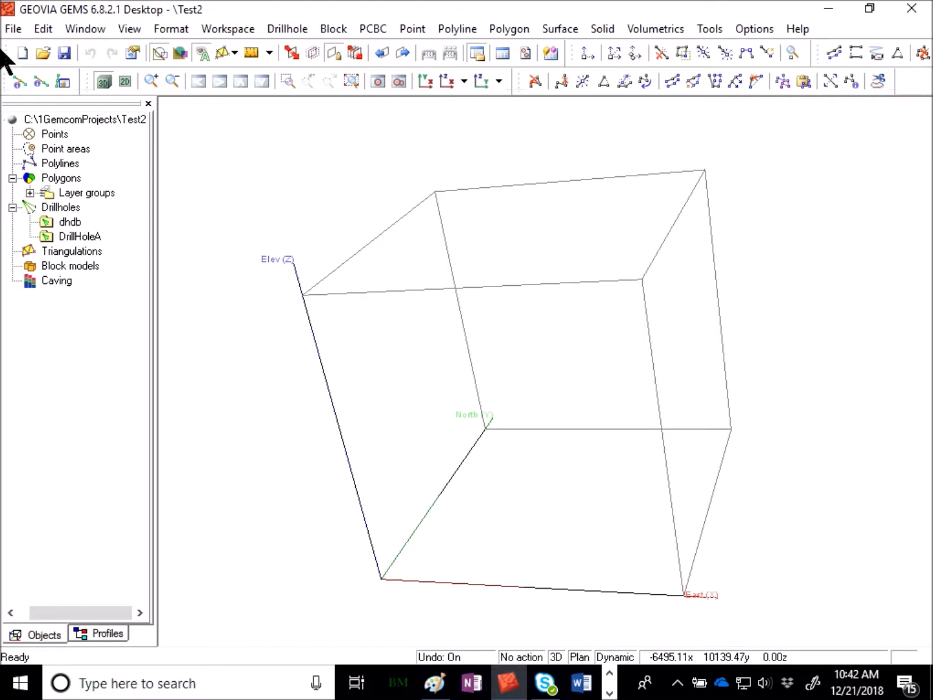
Start a drillhole data import of header.csv from the Drill Hole Database folder into the dhdb workspace.
{"action": "left_click", "coordinate": [13, 30]}
{"action": "left_click", "coordinate": [76, 170]}
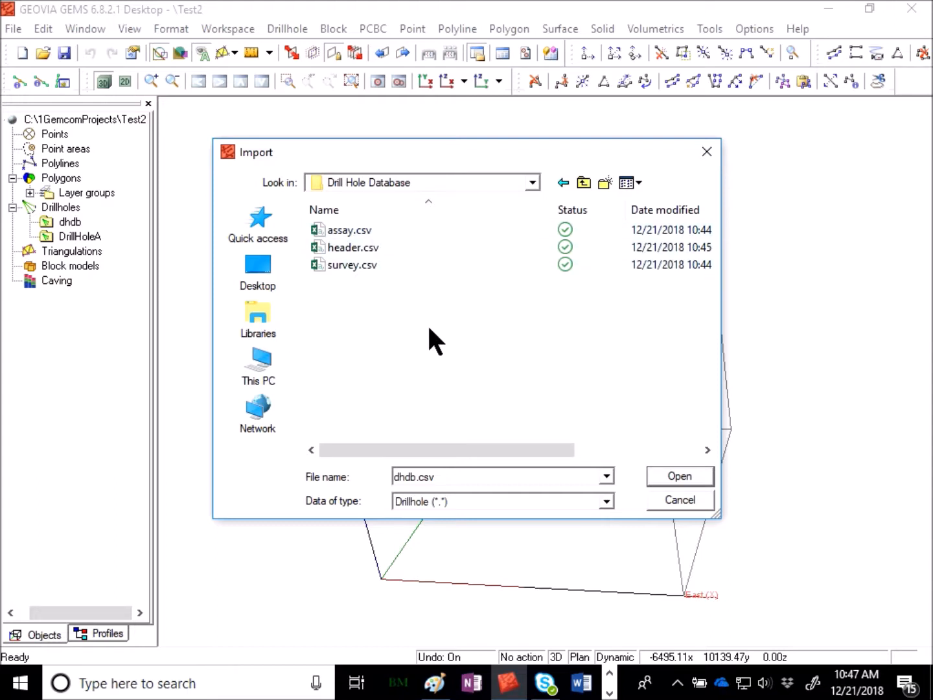
{"action": "left_click", "coordinate": [383, 245]}
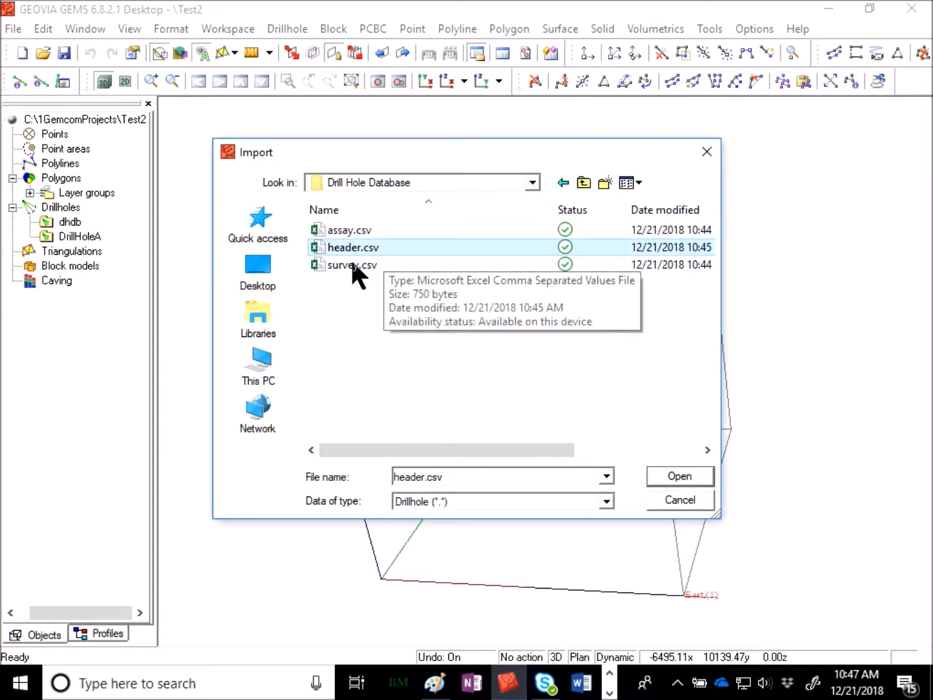
{"action": "left_click", "coordinate": [660, 476]}
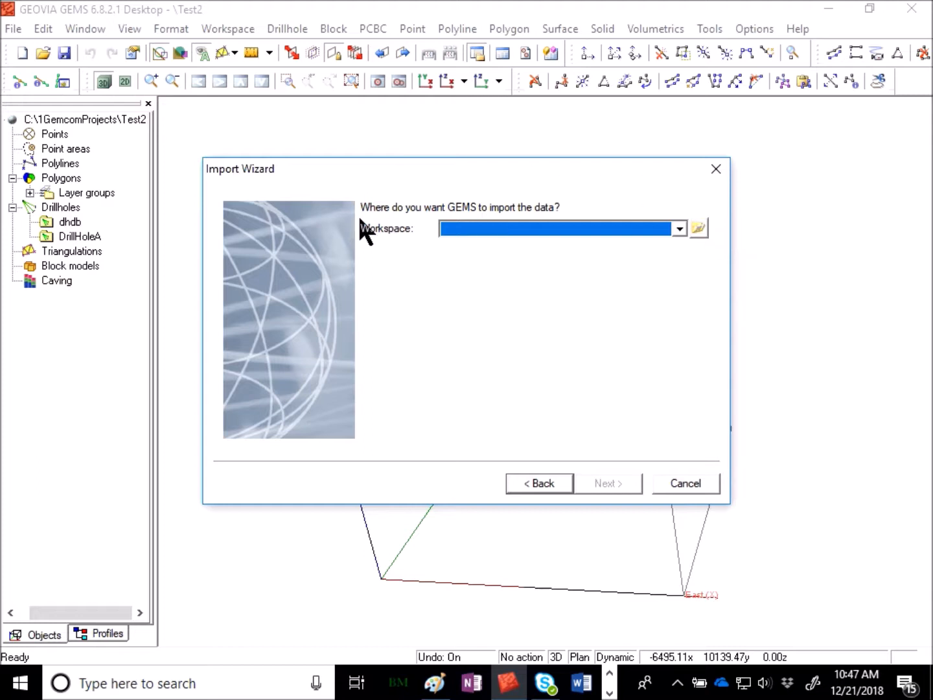
{"action": "left_click", "coordinate": [679, 228]}
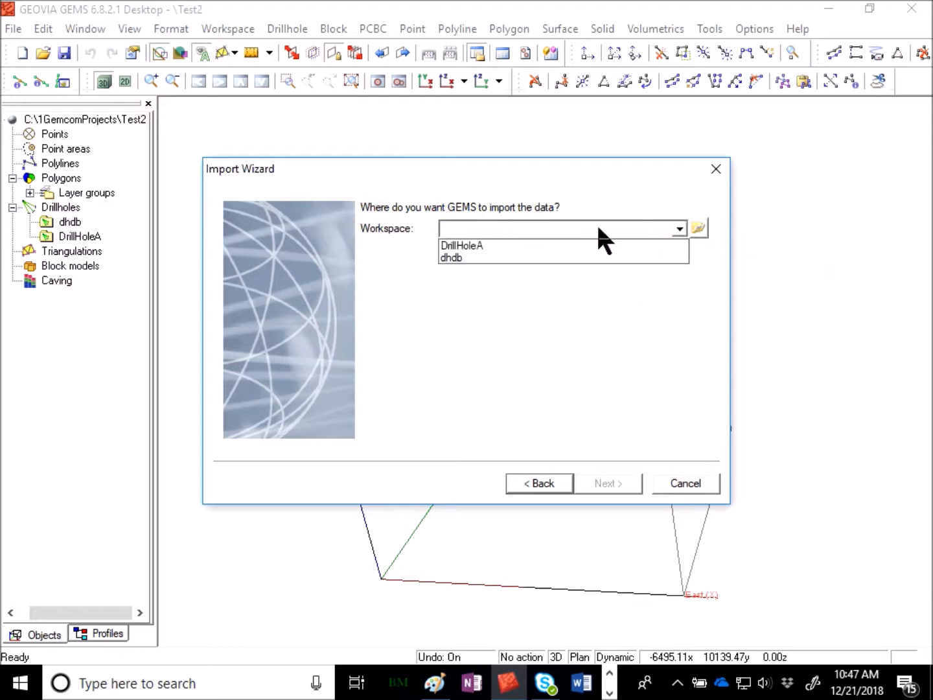
{"action": "left_click", "coordinate": [459, 258]}
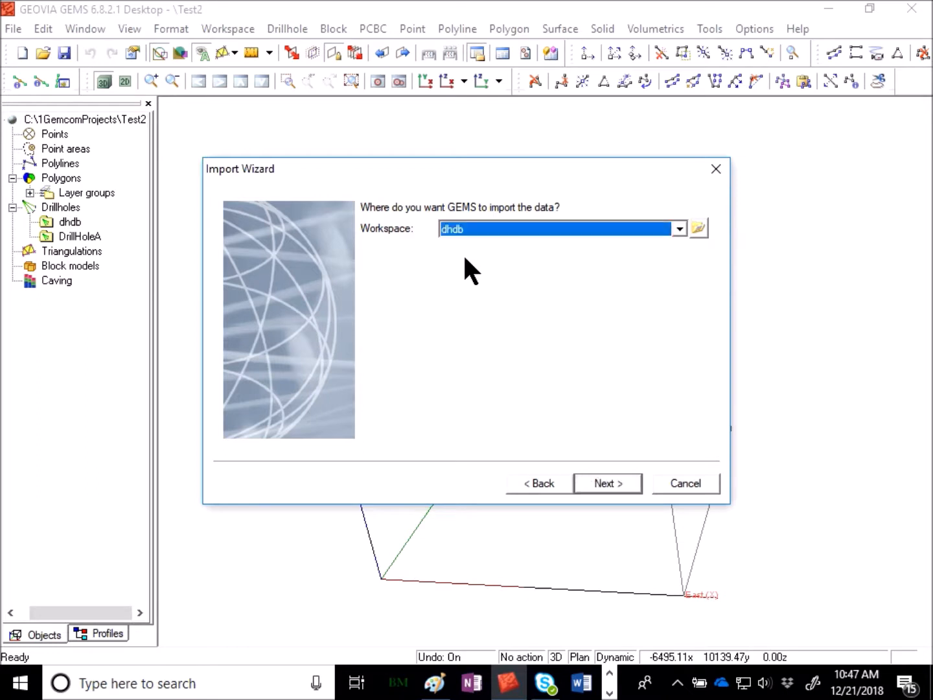
{"action": "left_click", "coordinate": [586, 491]}
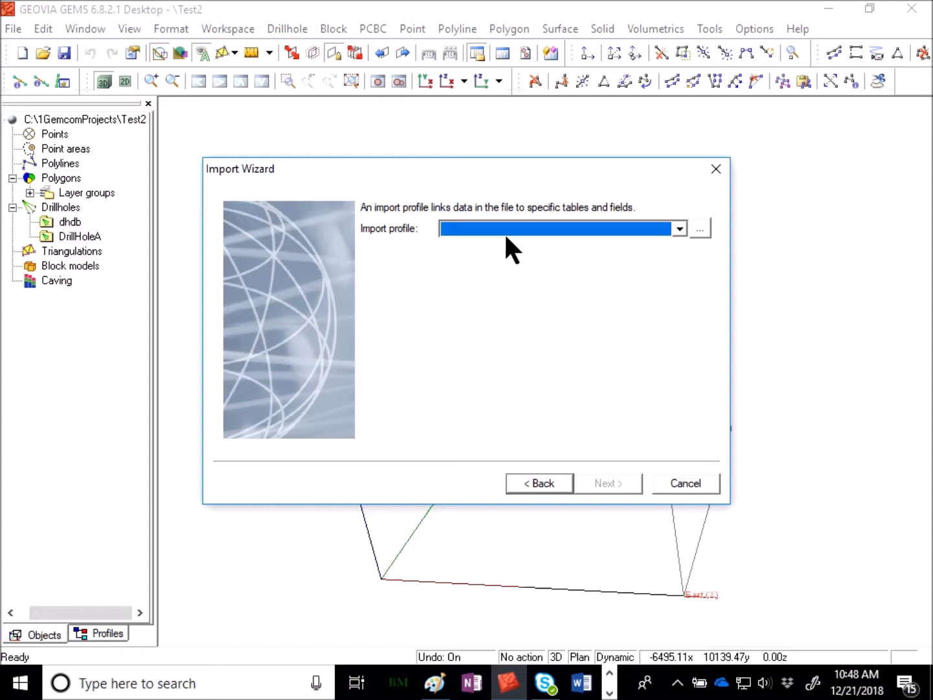
Create a new import profile named HEADER for delimited ASCII files.
{"action": "left_click", "coordinate": [701, 228]}
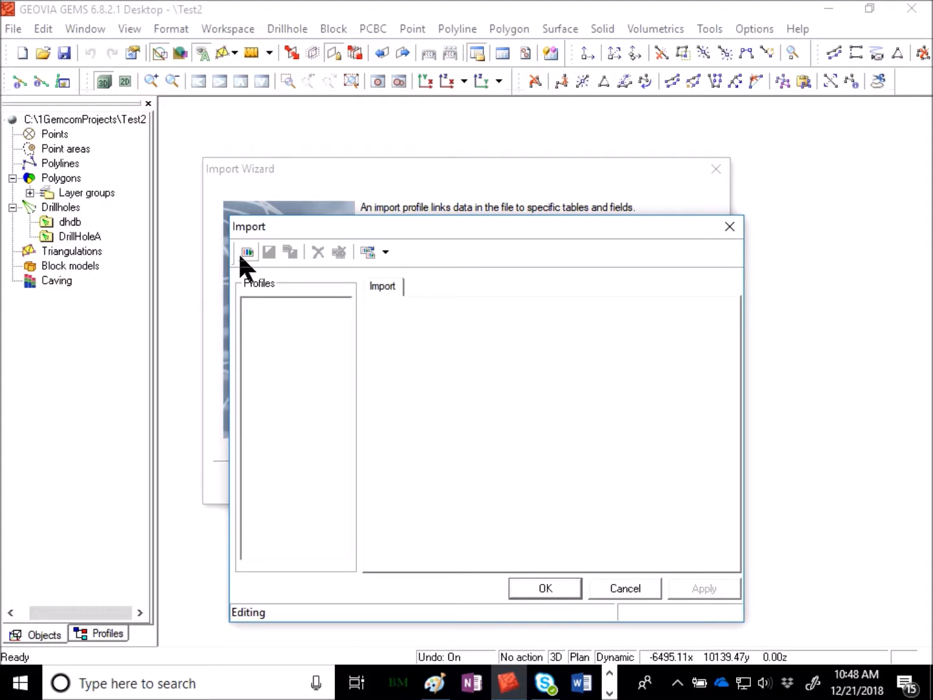
{"action": "left_click", "coordinate": [241, 256]}
{"action": "type", "text": "HEADER"}
{"action": "key", "text": "Return"}
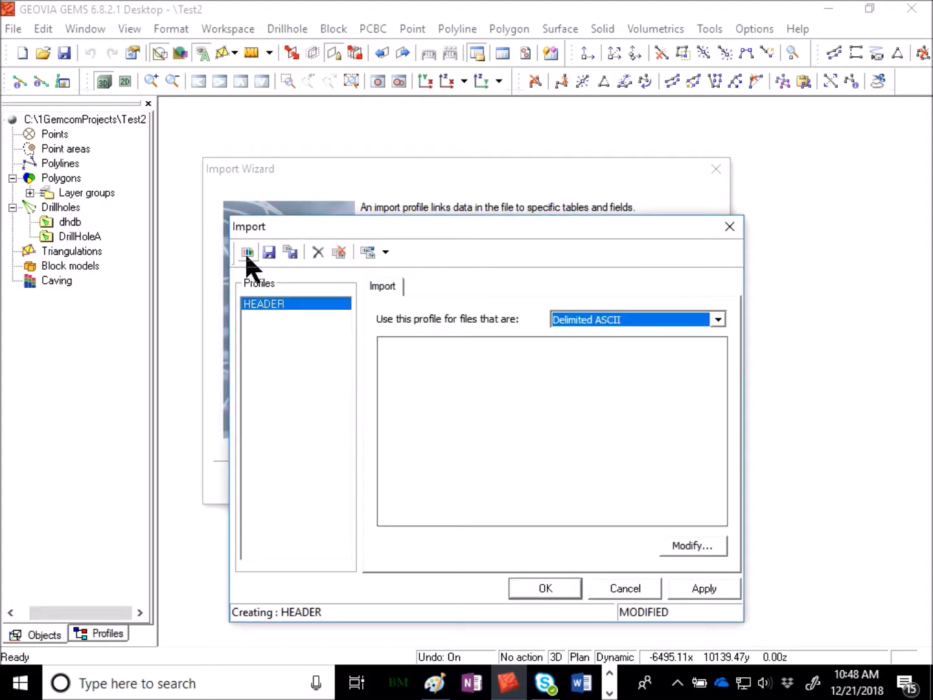
Define the HEADER profile to only add new data and to import only into the Header table.
{"action": "left_click", "coordinate": [709, 546]}
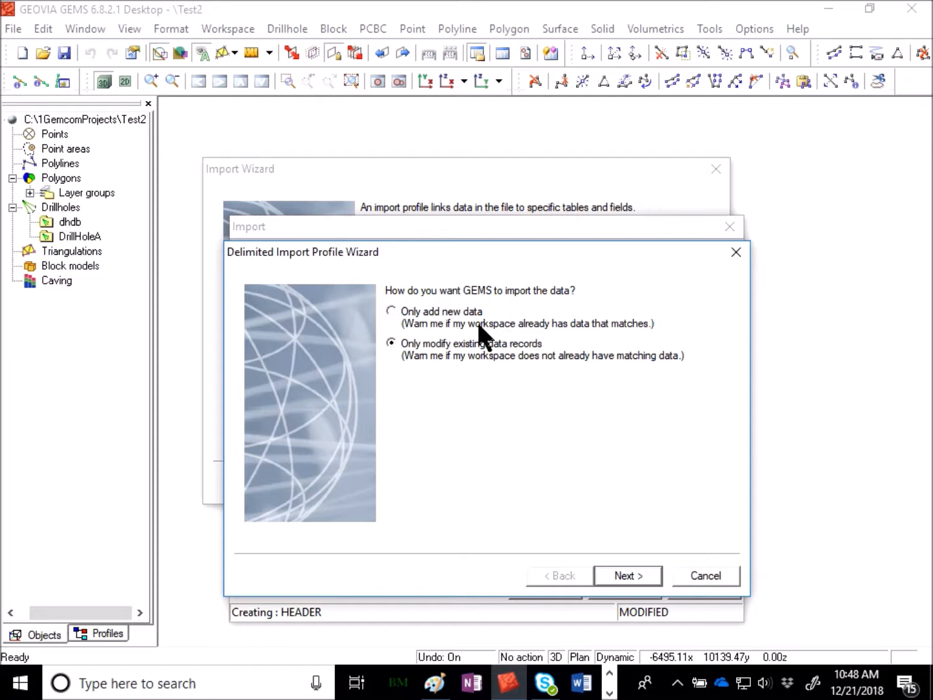
{"action": "left_click", "coordinate": [458, 315]}
{"action": "left_click", "coordinate": [652, 584]}
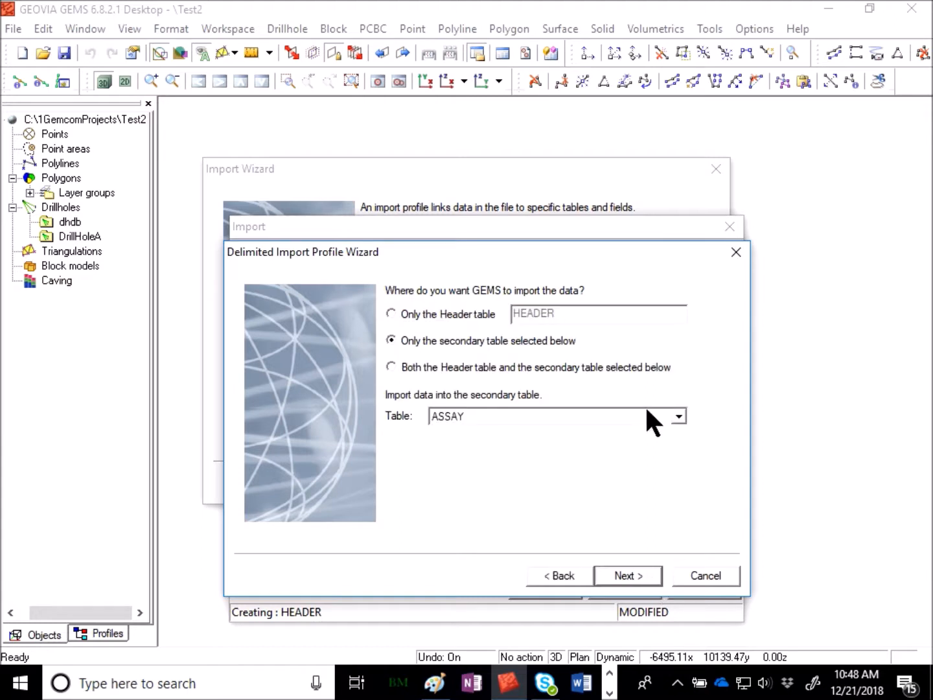
{"action": "left_click", "coordinate": [460, 313]}
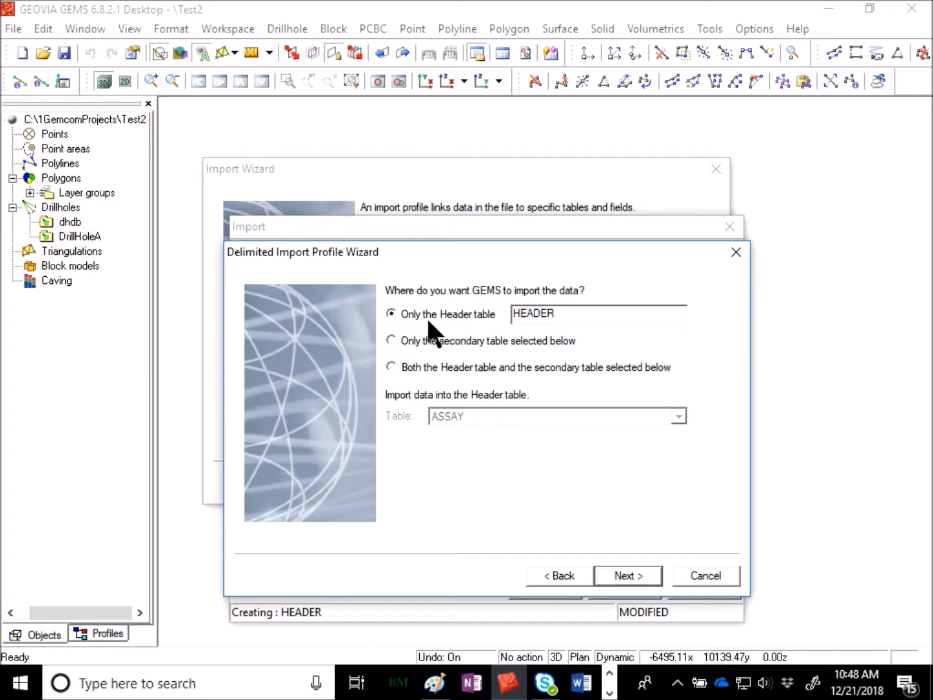
{"action": "left_click", "coordinate": [638, 578]}
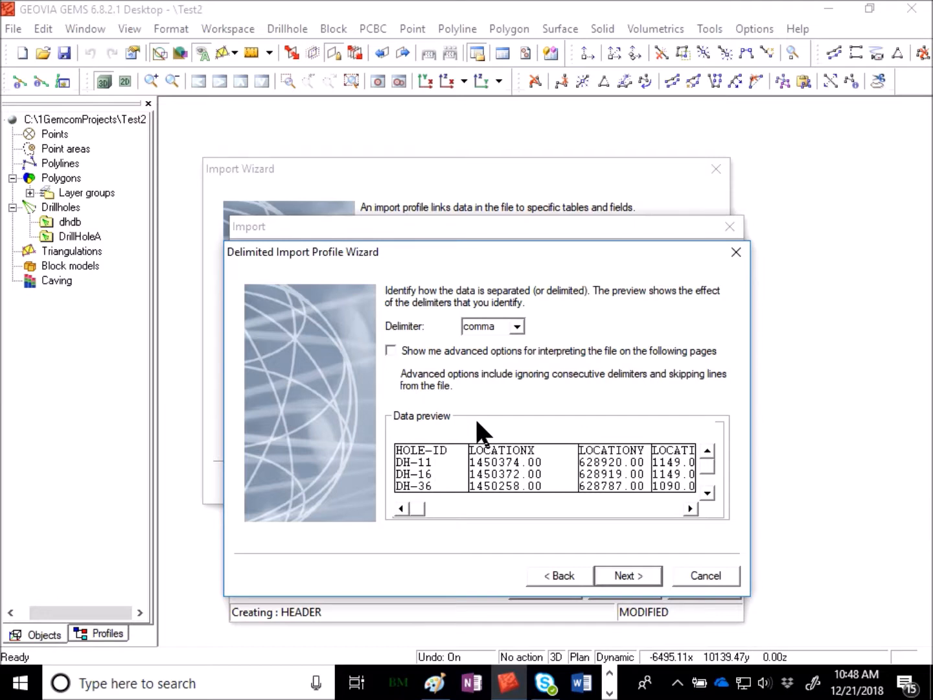
Keep comma as the delimiter, specify no header row and accept the first column as the HOLE-ID key.
{"action": "left_click", "coordinate": [512, 326]}
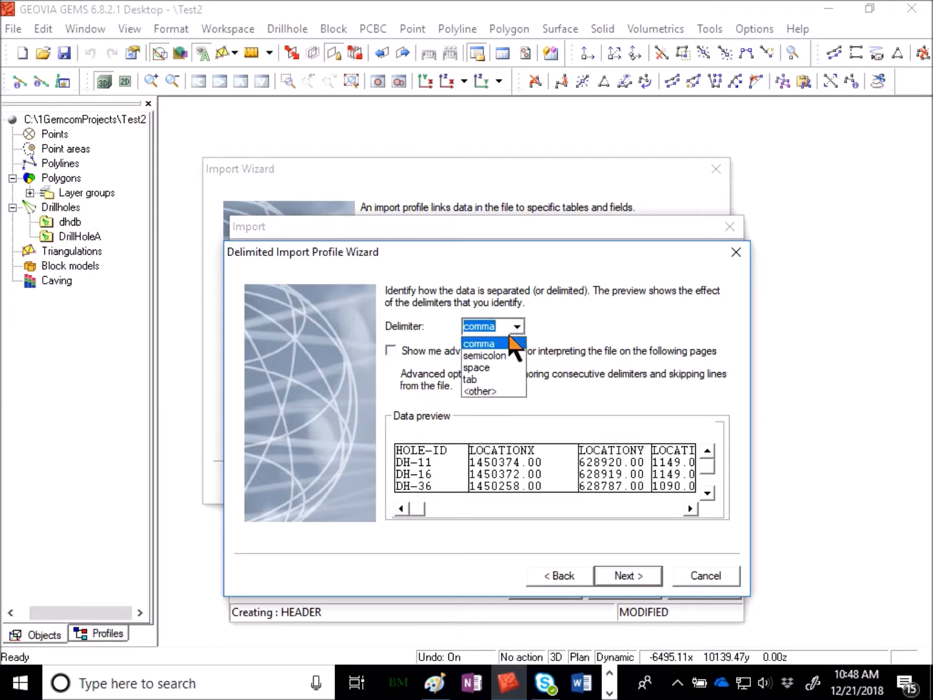
{"action": "left_click", "coordinate": [492, 343]}
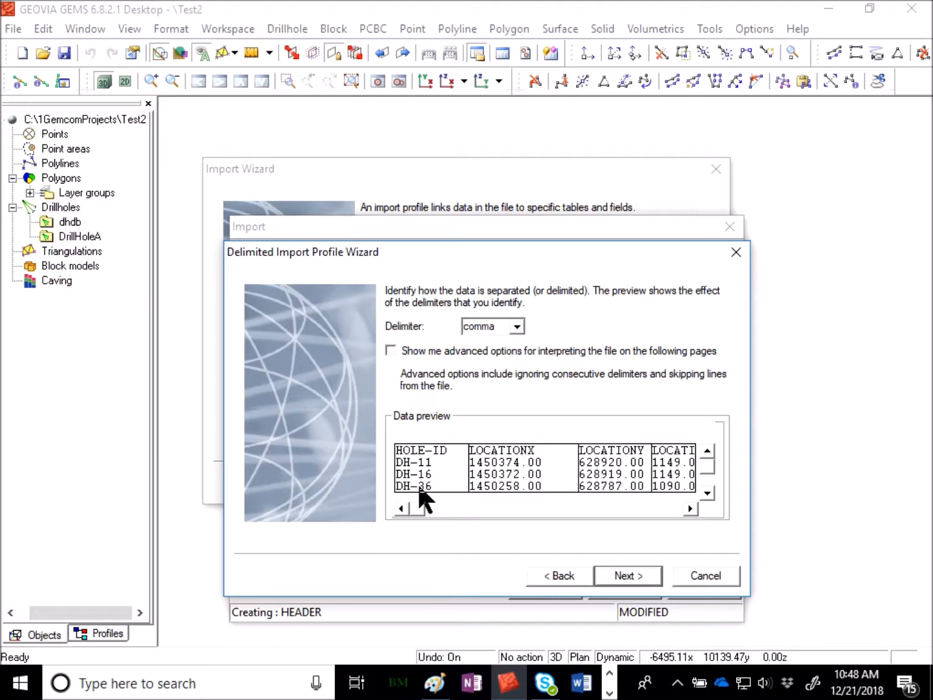
{"action": "left_click_drag", "start_coordinate": [418, 508], "coordinate": [356, 529]}
{"action": "left_click", "coordinate": [659, 574]}
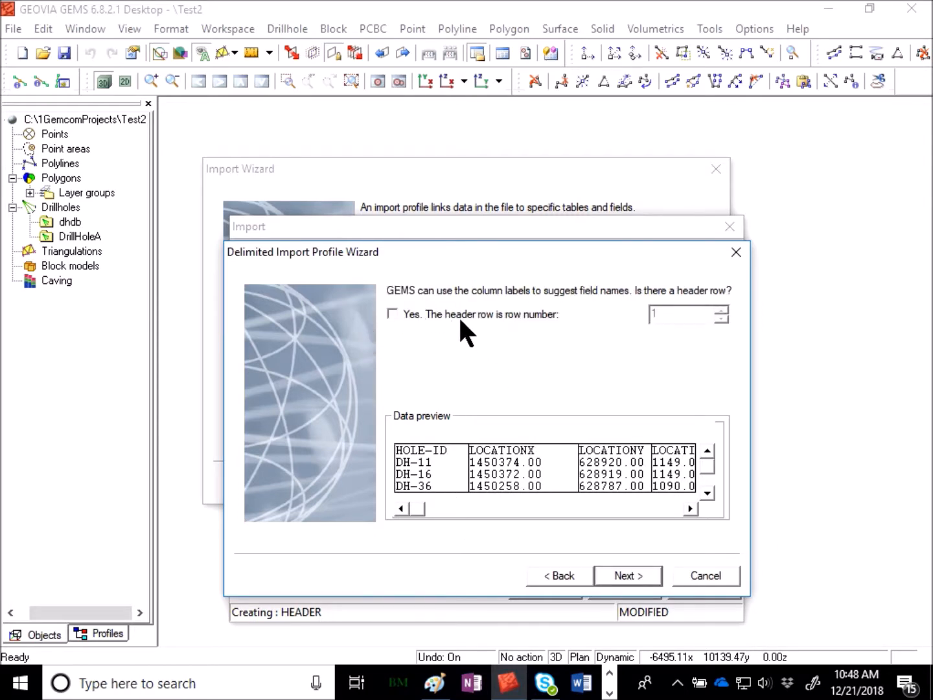
{"action": "left_click", "coordinate": [625, 576]}
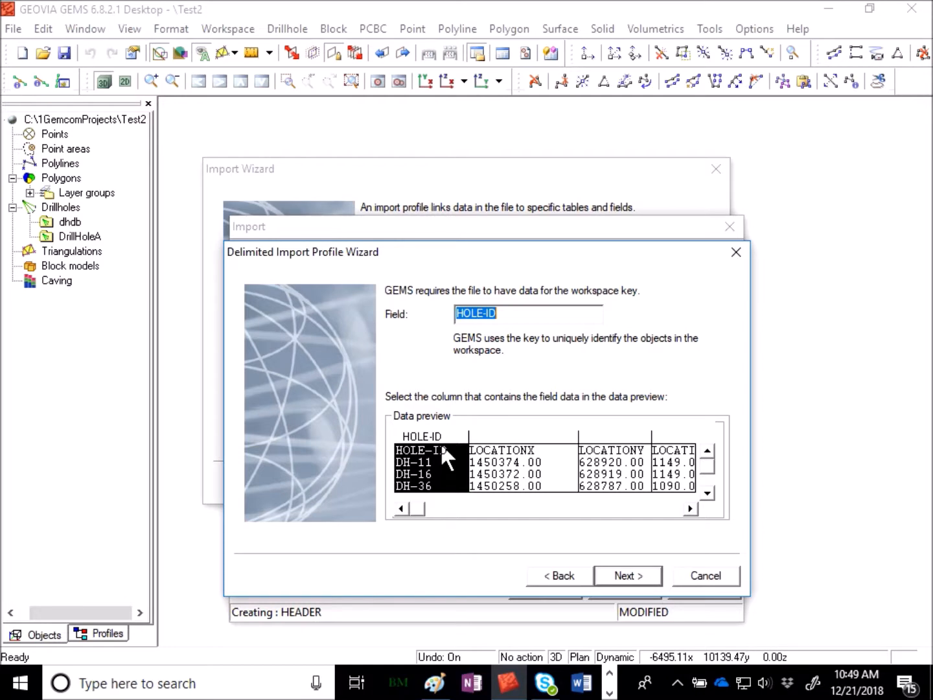
{"action": "left_click", "coordinate": [651, 576]}
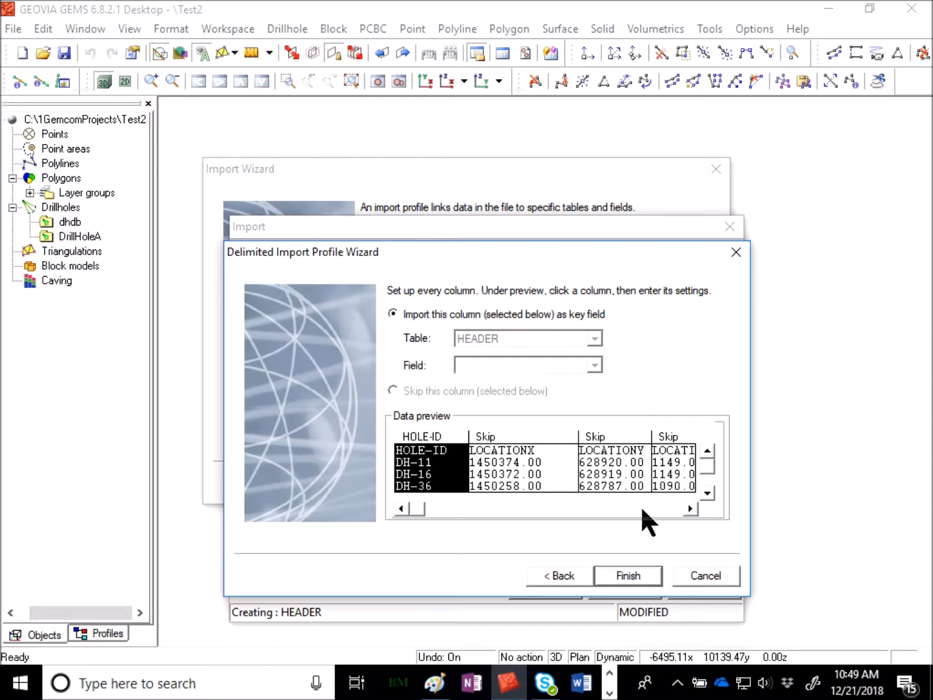
Map the second data column to the LOCATIONX field of the HEADER table.
{"action": "left_click_drag", "start_coordinate": [420, 505], "coordinate": [368, 518]}
{"action": "left_click_drag", "start_coordinate": [414, 507], "coordinate": [391, 508]}
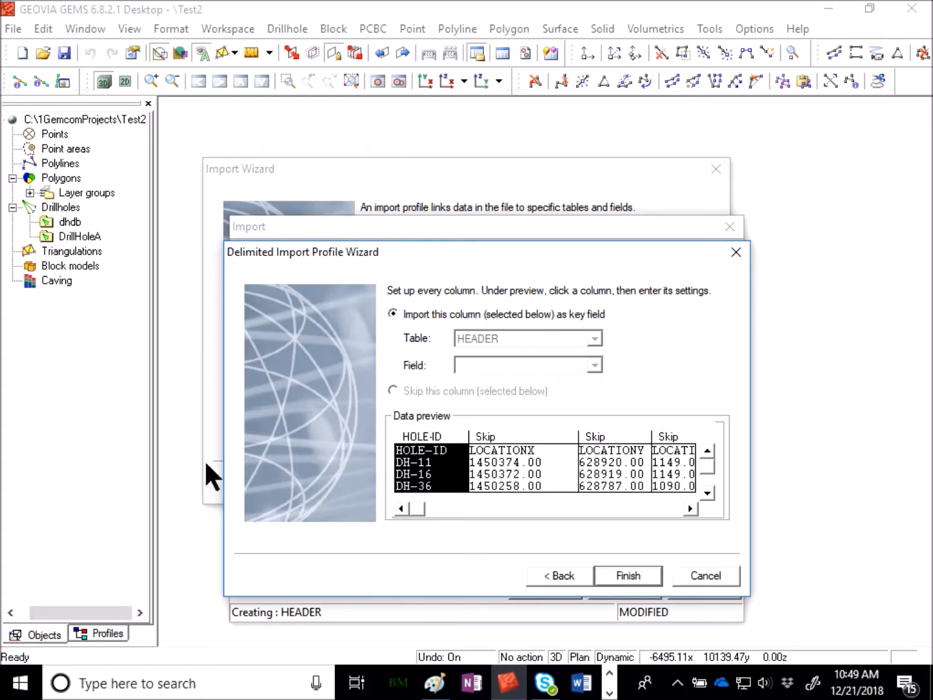
{"action": "left_click", "coordinate": [544, 432]}
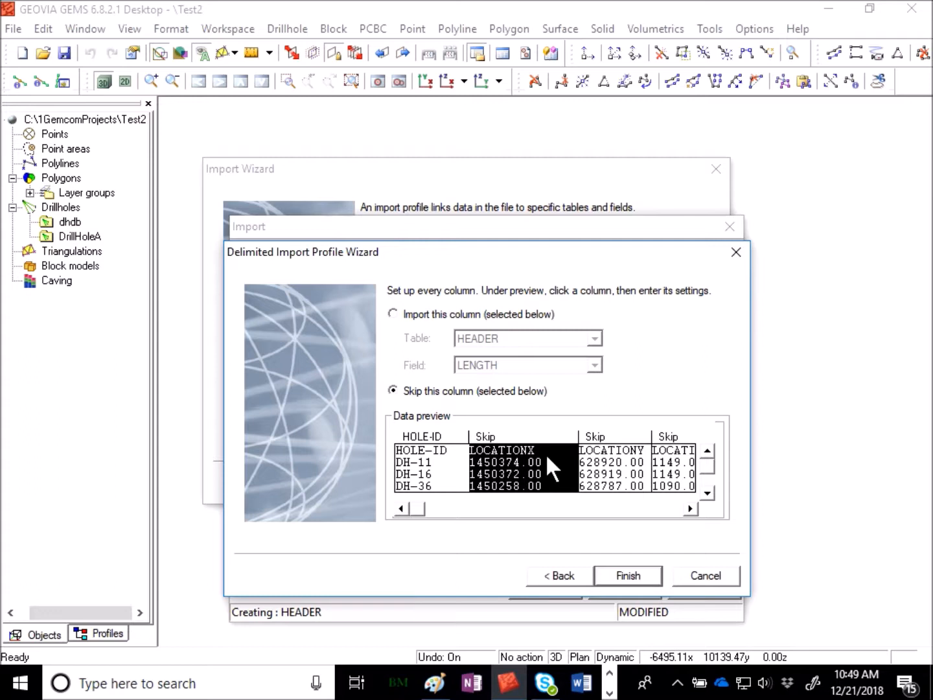
{"action": "left_click", "coordinate": [425, 312]}
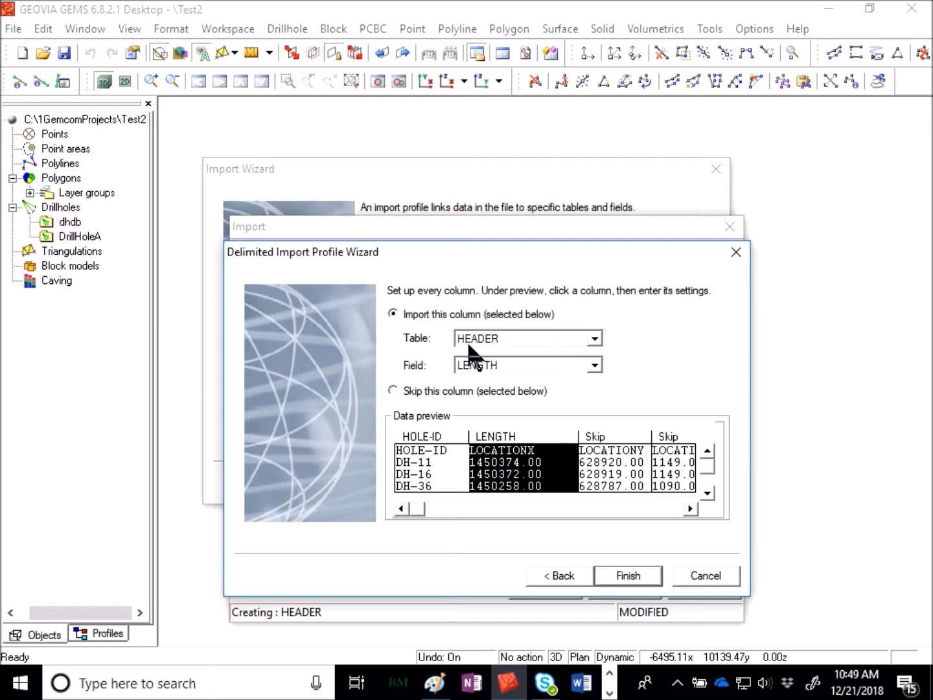
{"action": "left_click", "coordinate": [526, 365]}
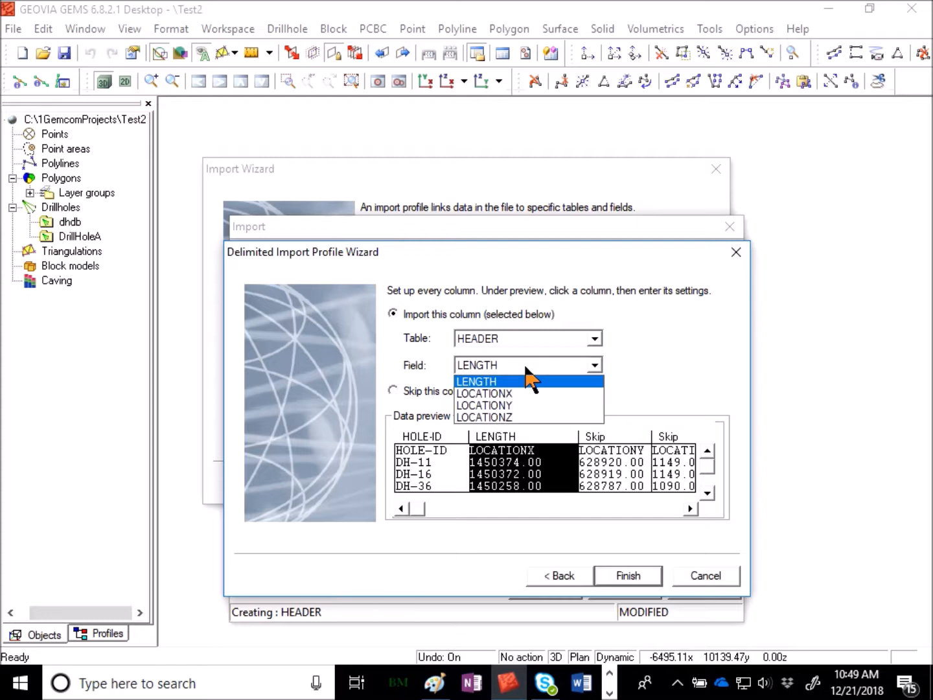
{"action": "left_click", "coordinate": [521, 390]}
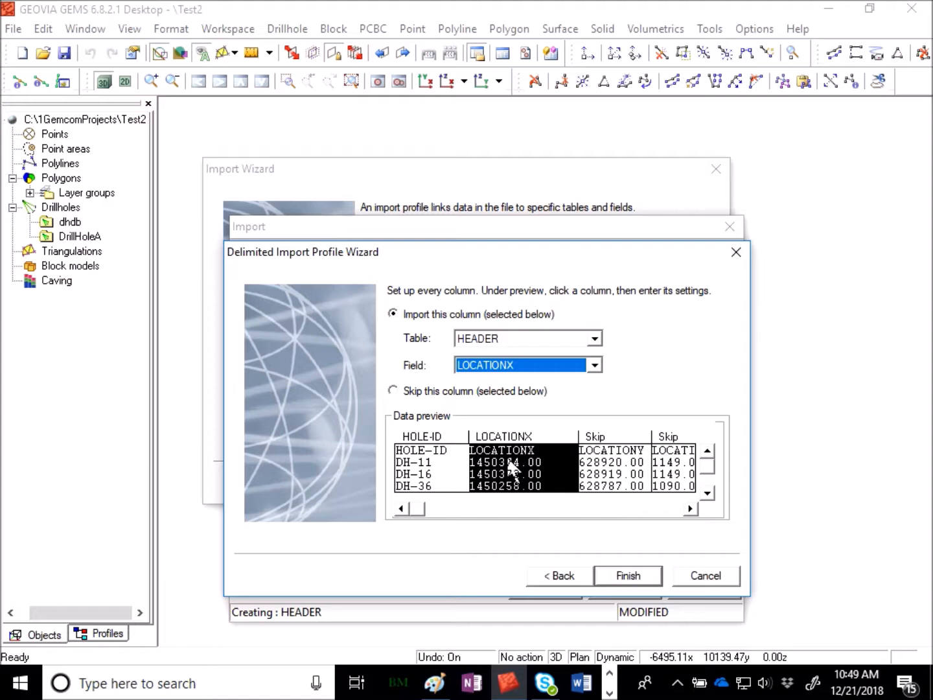
Map the third and fourth data columns to the LOCATIONY and LOCATIONZ fields of the HEADER table.
{"action": "left_click", "coordinate": [618, 428]}
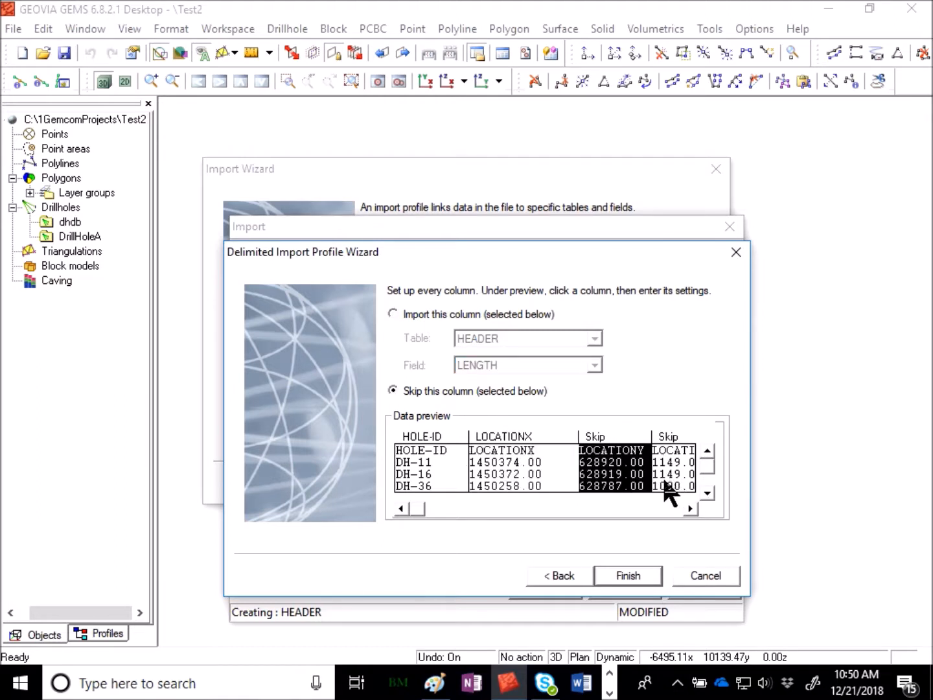
{"action": "left_click", "coordinate": [521, 313]}
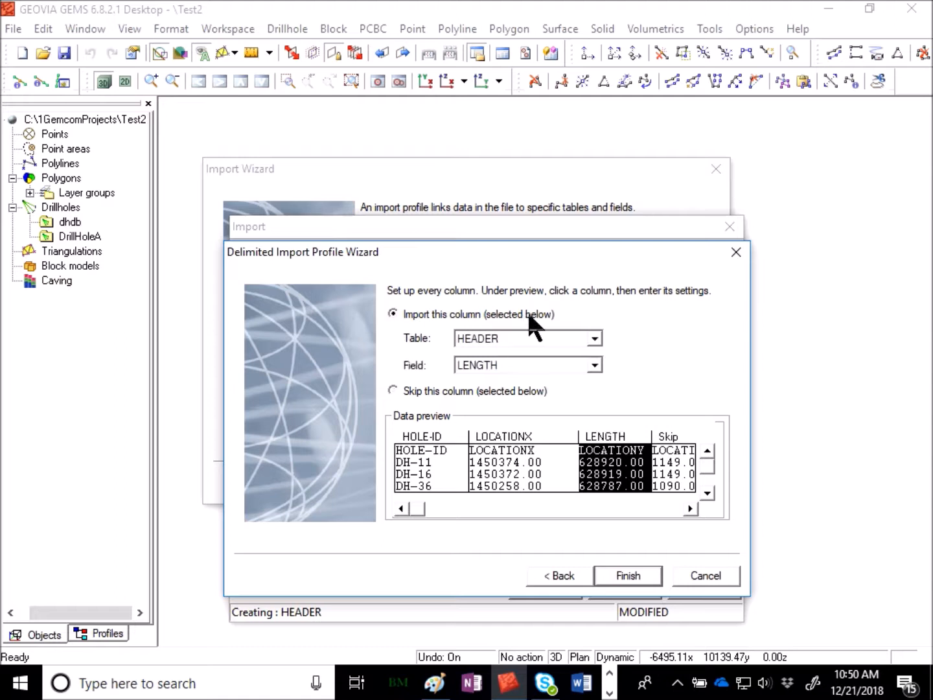
{"action": "left_click", "coordinate": [500, 365]}
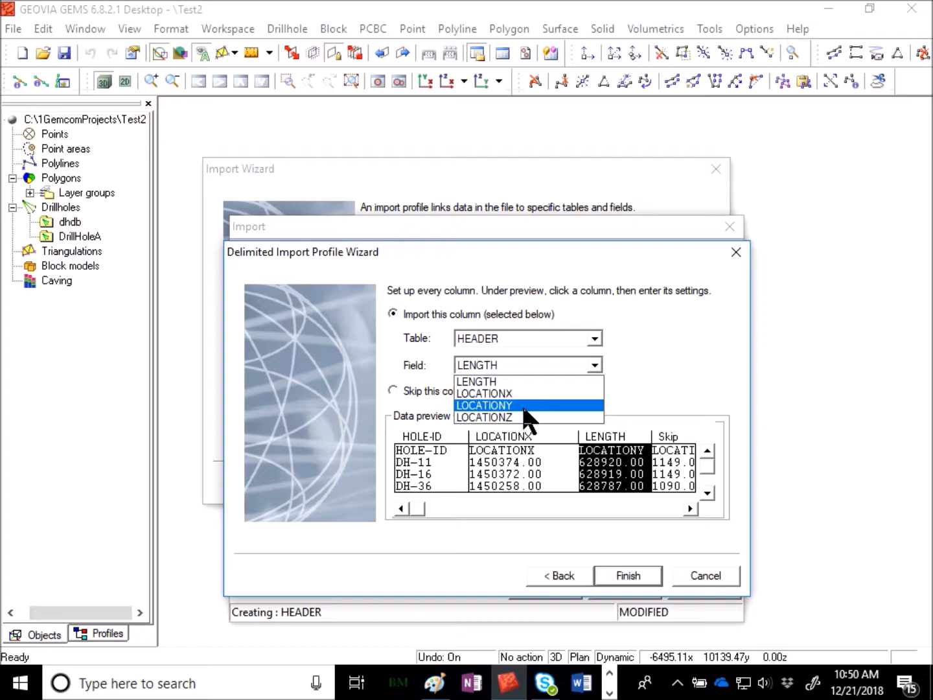
{"action": "left_click", "coordinate": [522, 404]}
{"action": "left_click", "coordinate": [639, 508]}
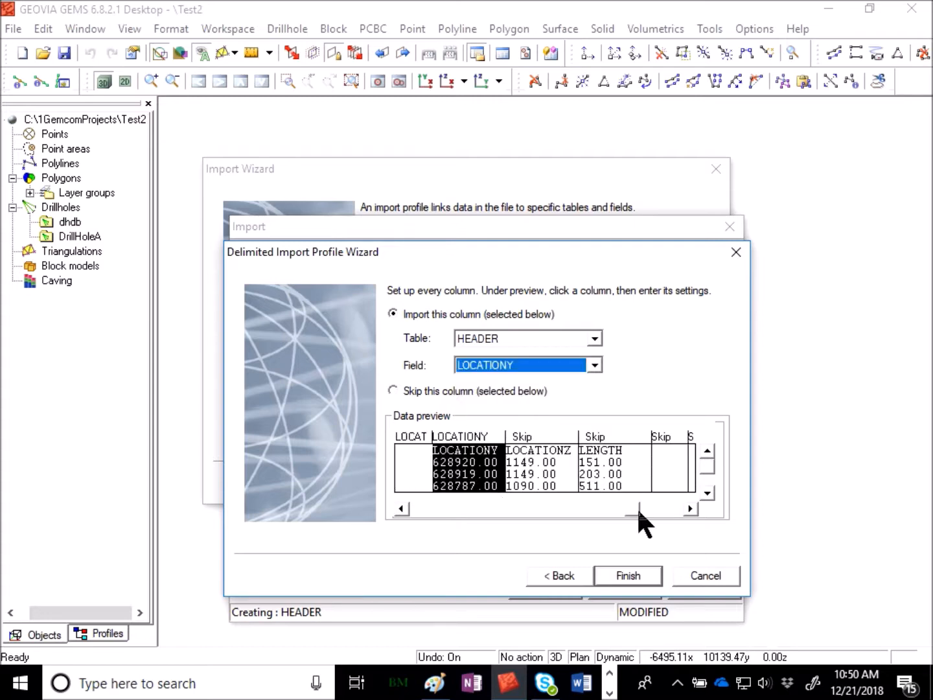
{"action": "left_click", "coordinate": [545, 441]}
{"action": "left_click", "coordinate": [499, 319]}
{"action": "left_click", "coordinate": [497, 361]}
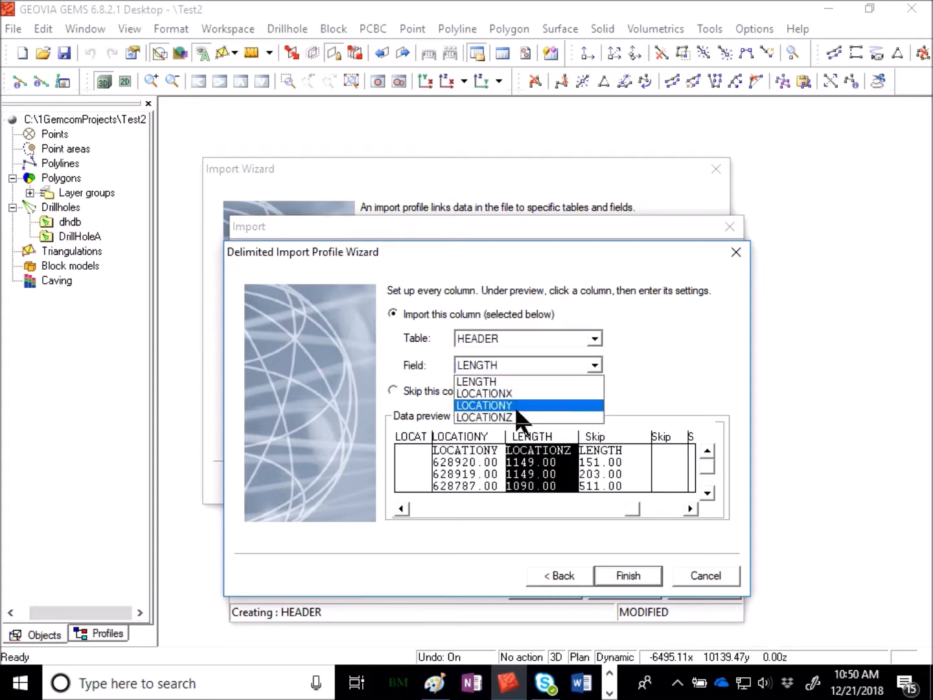
{"action": "left_click", "coordinate": [515, 419]}
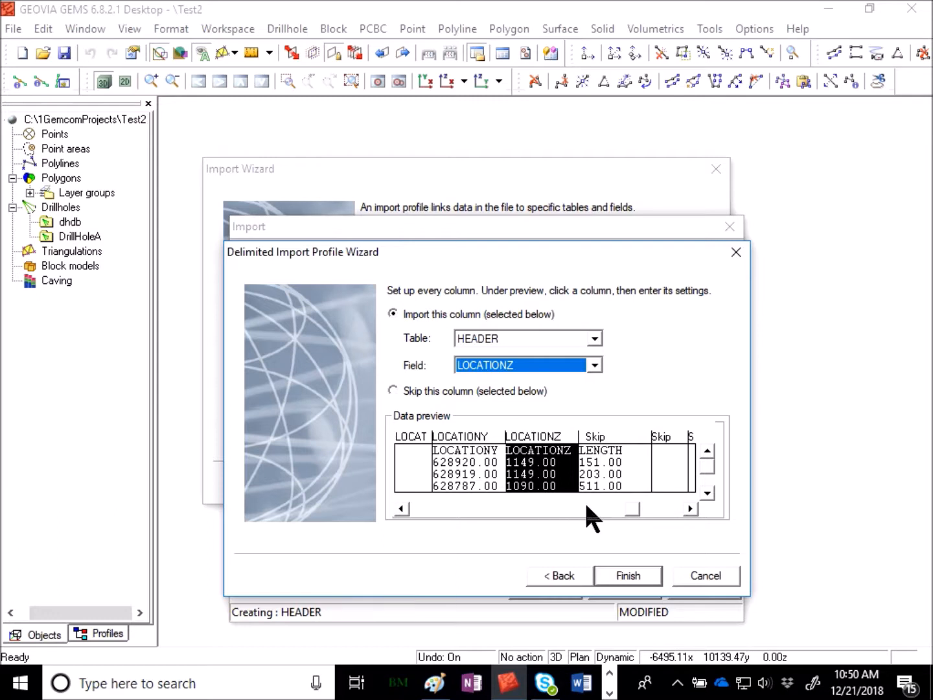
Map the fifth data column to the LENGTH field, then finish and save the HEADER import profile.
{"action": "left_click", "coordinate": [620, 449]}
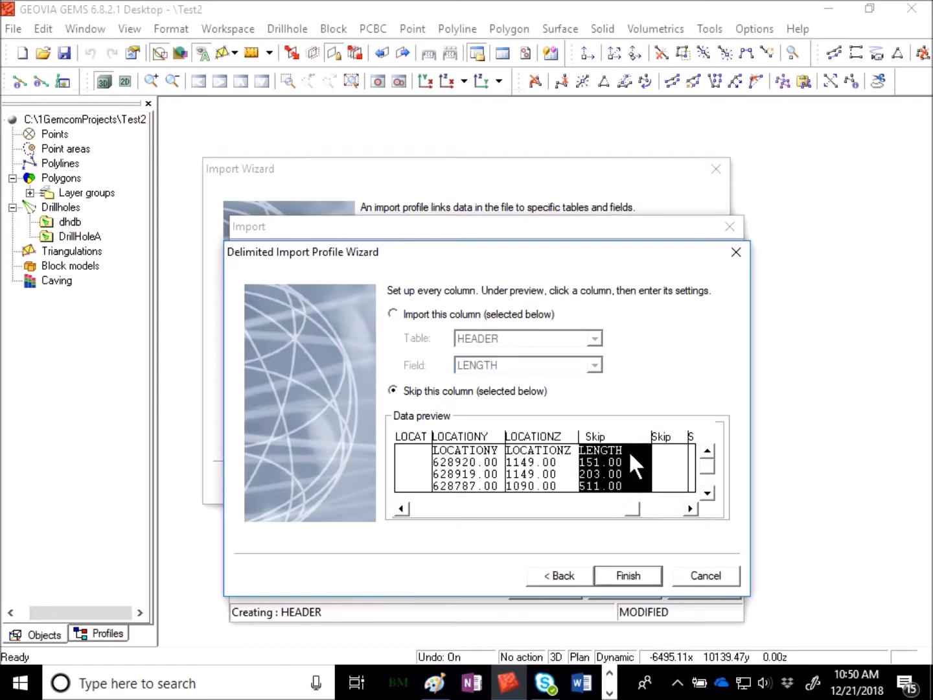
{"action": "left_click", "coordinate": [480, 316]}
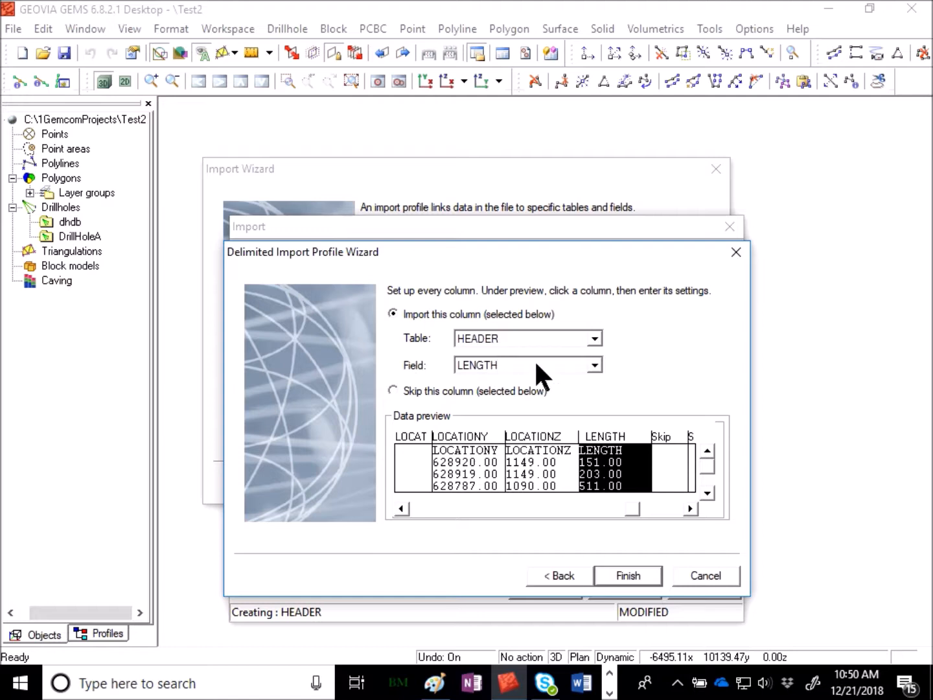
{"action": "left_click", "coordinate": [638, 576]}
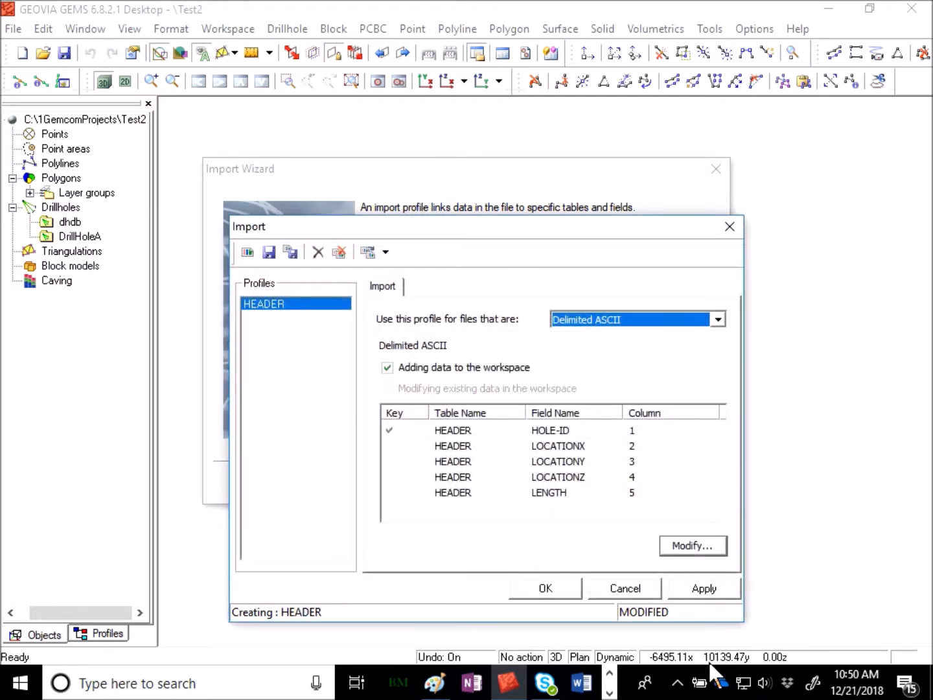
{"action": "left_click", "coordinate": [702, 587]}
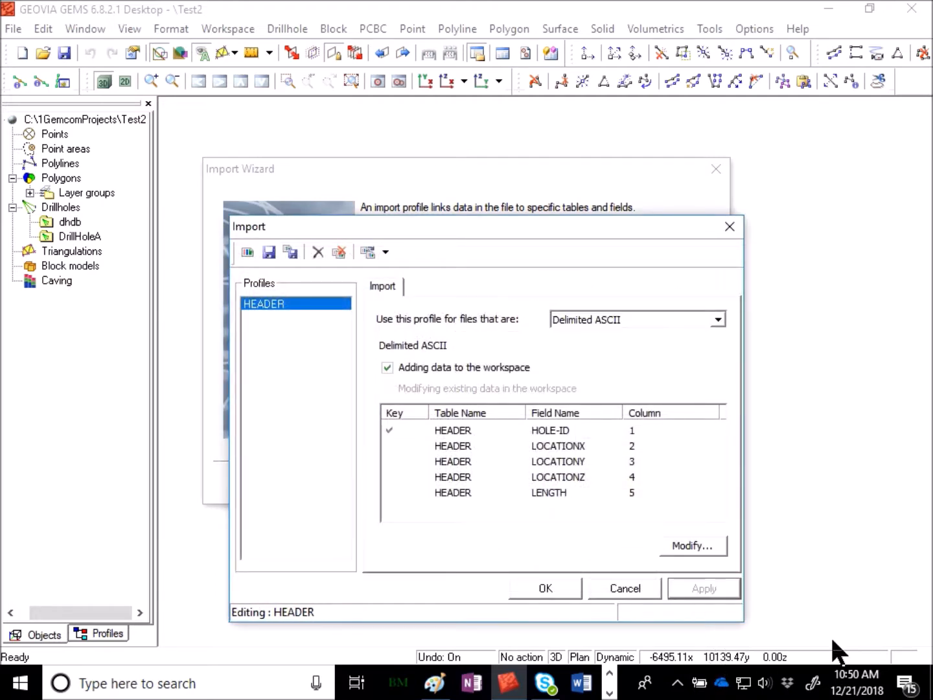
{"action": "left_click", "coordinate": [559, 585]}
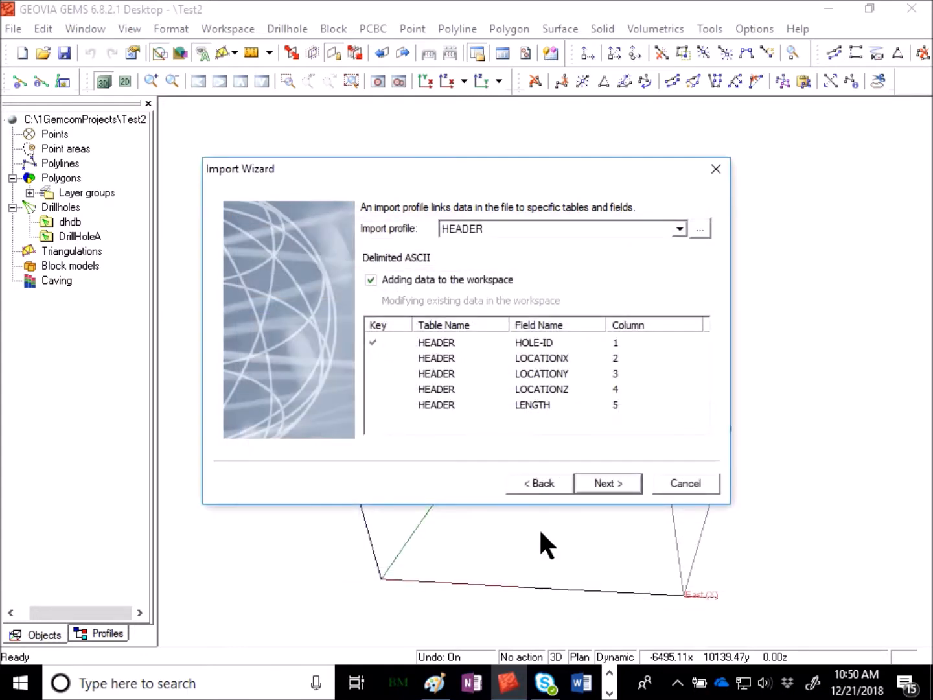
Run the header.csv import with the HEADER profile, read the full import results text and close the results.
{"action": "left_click", "coordinate": [615, 484]}
{"action": "left_click", "coordinate": [616, 484]}
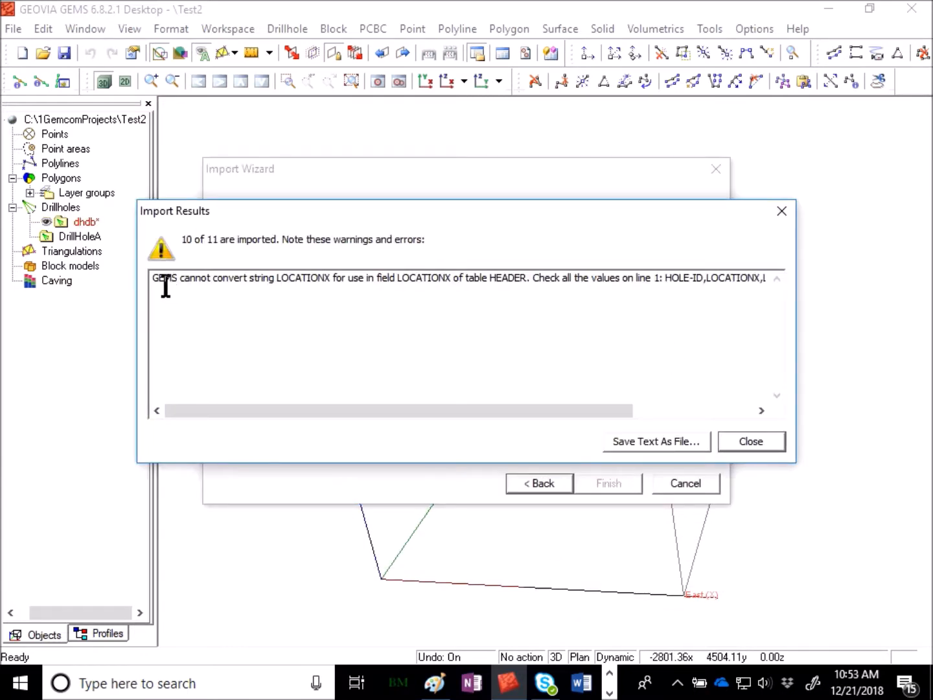
{"action": "left_click_drag", "start_coordinate": [165, 286], "coordinate": [756, 289]}
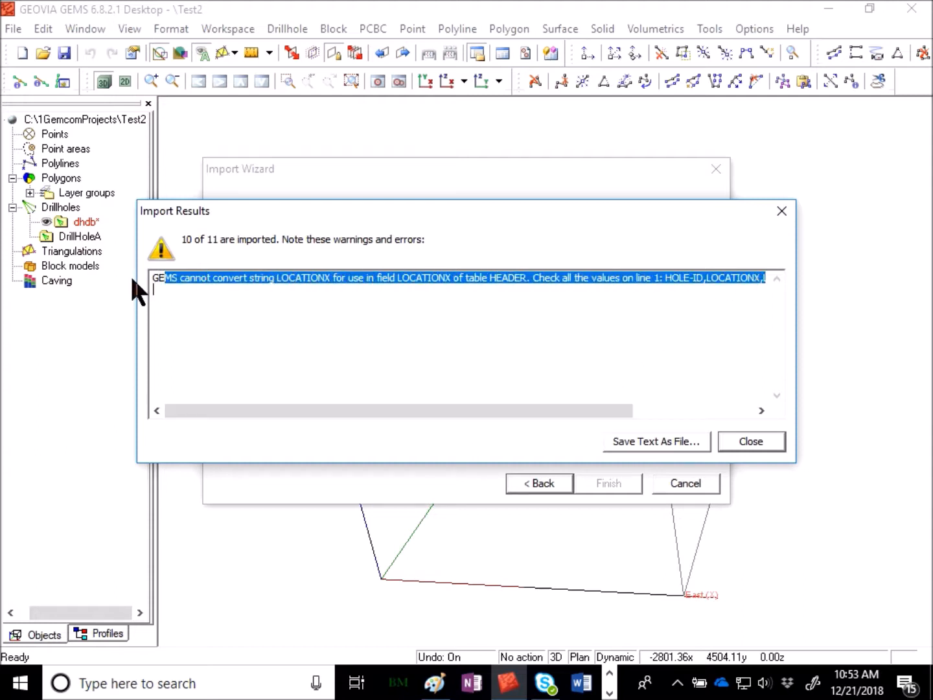
{"action": "left_click_drag", "start_coordinate": [151, 278], "coordinate": [819, 281]}
{"action": "left_click_drag", "start_coordinate": [600, 410], "coordinate": [786, 416]}
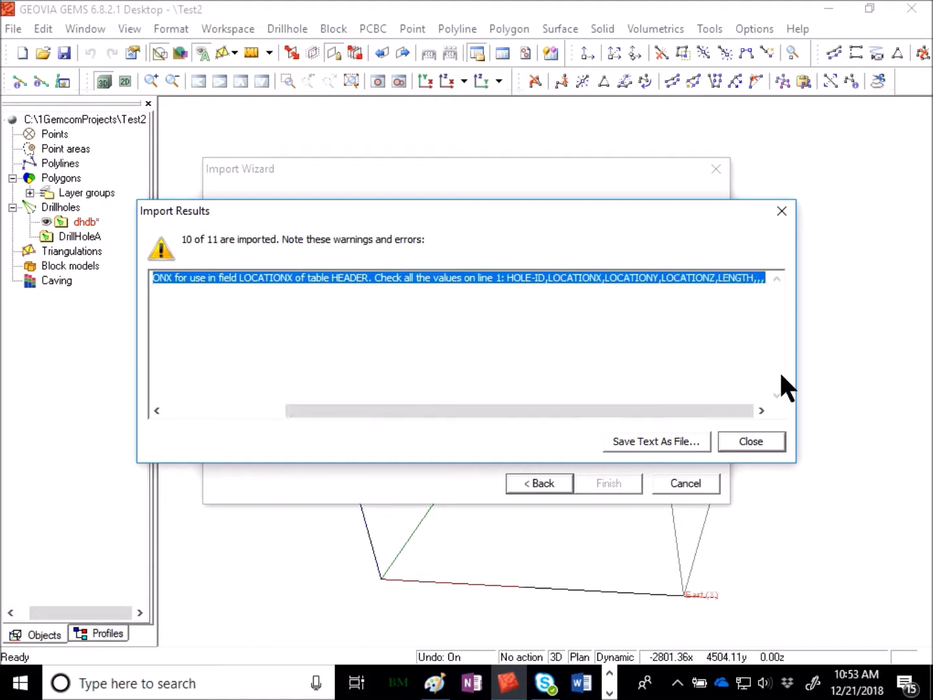
{"action": "left_click", "coordinate": [751, 441]}
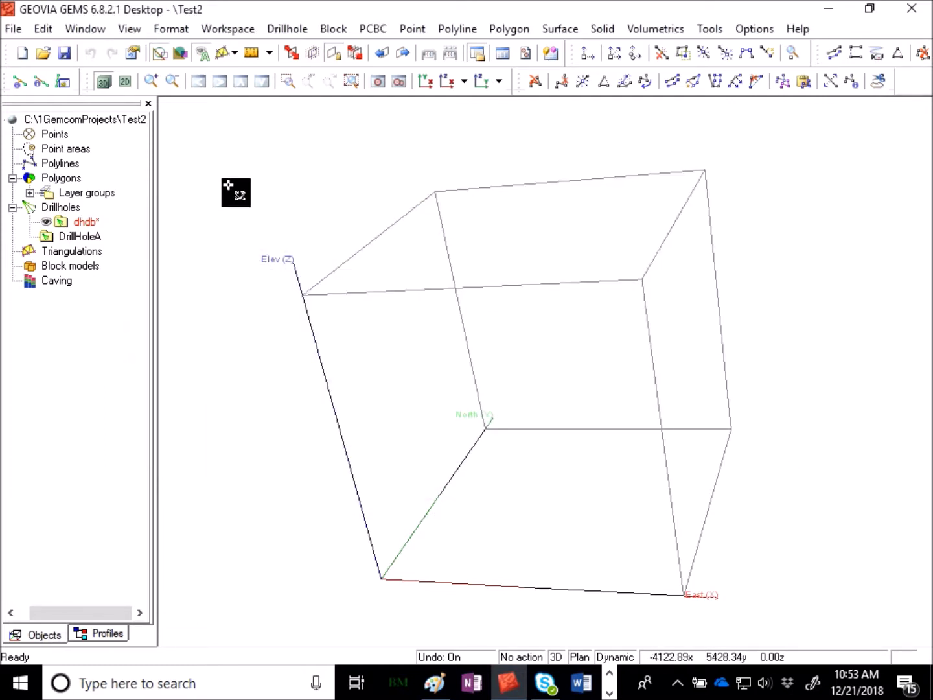
Save the imported data in the dhdb drillhole workspace.
{"action": "left_click", "coordinate": [84, 222]}
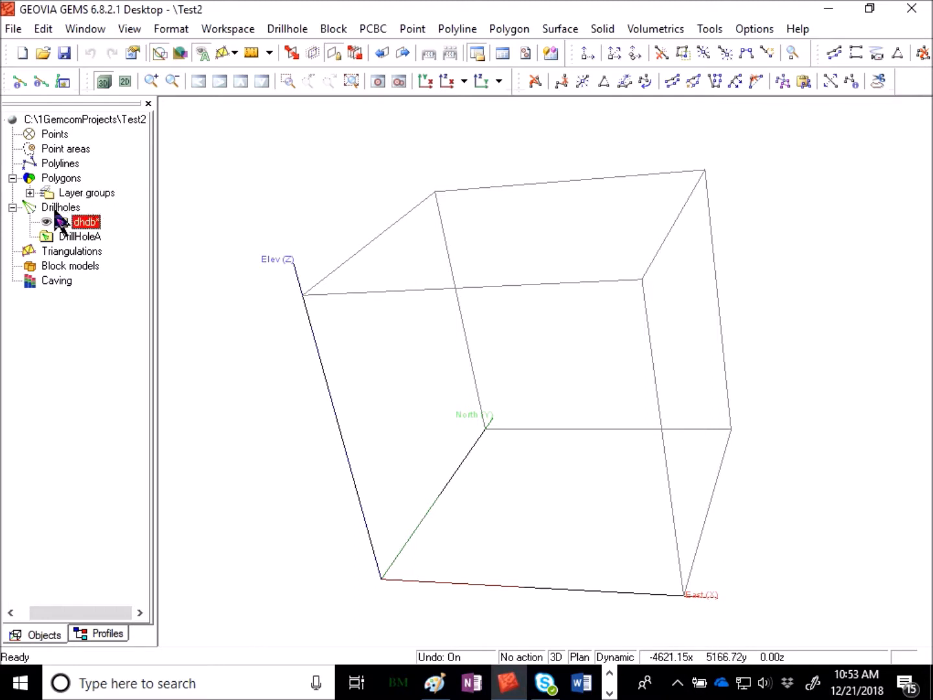
{"action": "right_click", "coordinate": [90, 222]}
{"action": "left_click", "coordinate": [153, 325]}
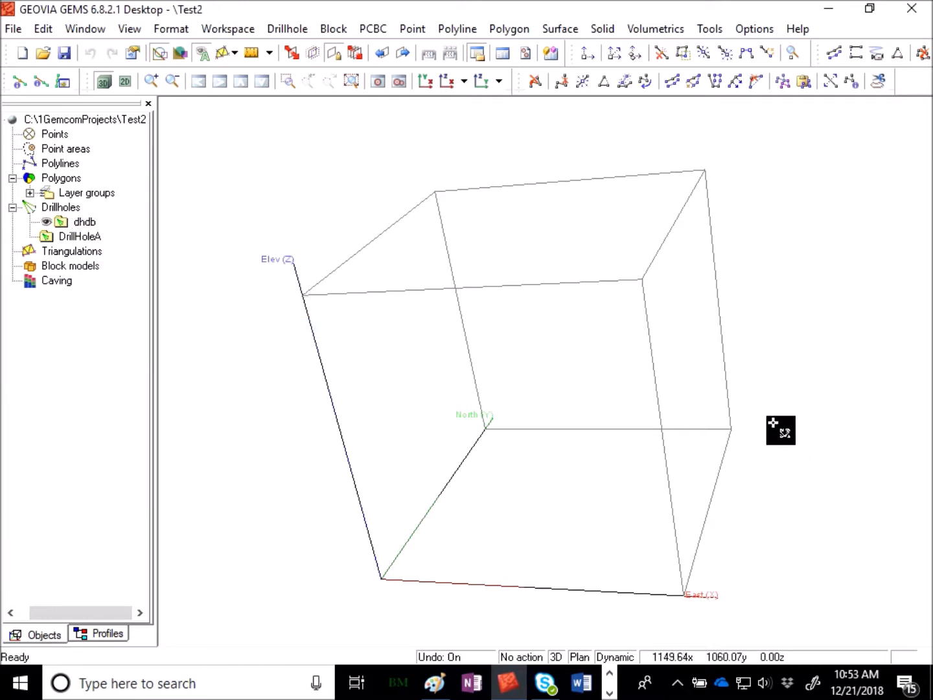
Zoom to the extents of the dhdb drillholes and examine their traces in 3D from several angles.
{"action": "left_click", "coordinate": [350, 79]}
{"action": "left_click_drag", "start_coordinate": [641, 206], "coordinate": [660, 220]}
{"action": "left_click_drag", "start_coordinate": [772, 406], "coordinate": [316, 418]}
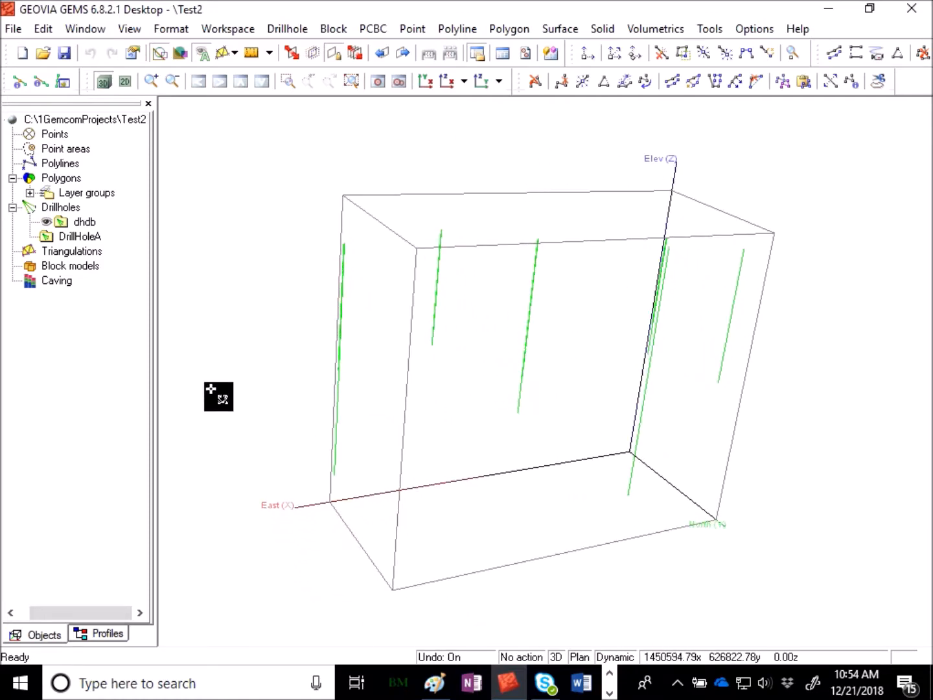
{"action": "left_click_drag", "start_coordinate": [693, 375], "coordinate": [462, 394]}
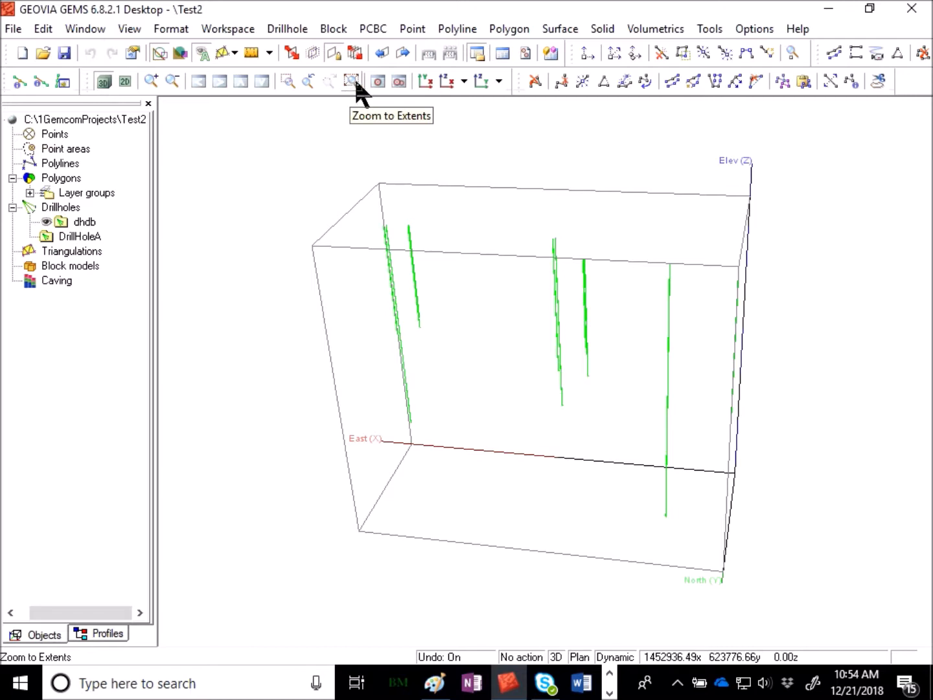
{"action": "left_click_drag", "start_coordinate": [825, 341], "coordinate": [578, 365]}
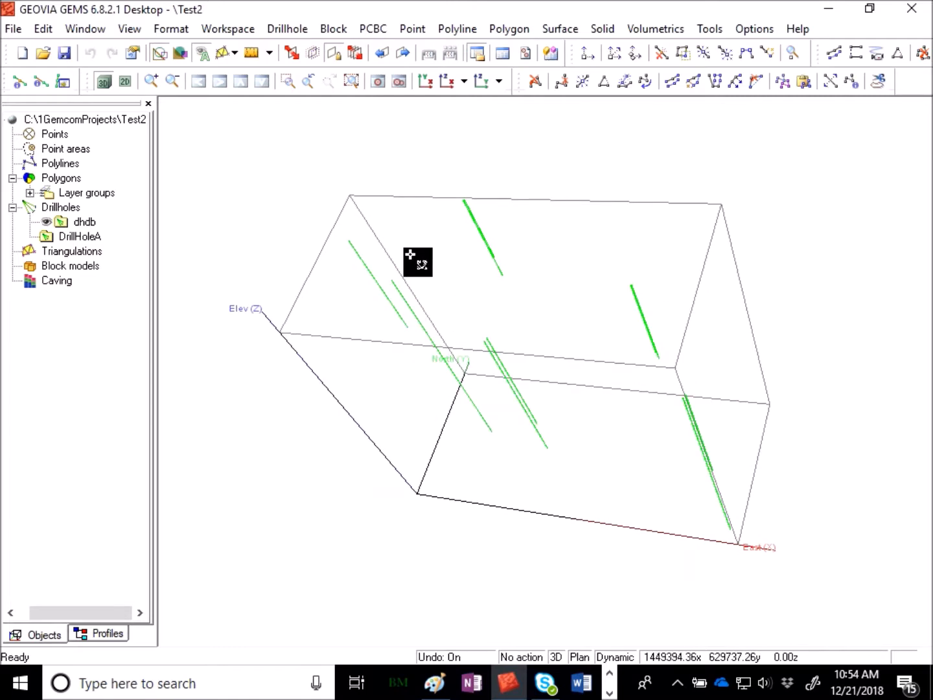
Start importing survey.csv from the Drill Hole Database folder, with dhdb as the destination workspace.
{"action": "left_click_drag", "start_coordinate": [511, 477], "coordinate": [629, 480]}
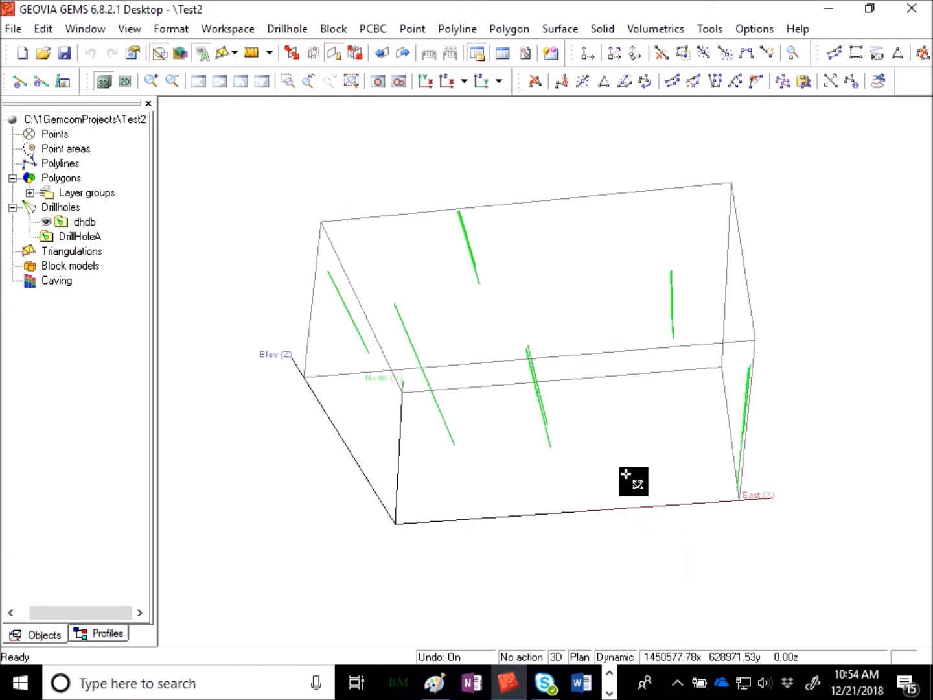
{"action": "left_click", "coordinate": [220, 29]}
{"action": "mouse_move", "coordinate": [13, 28]}
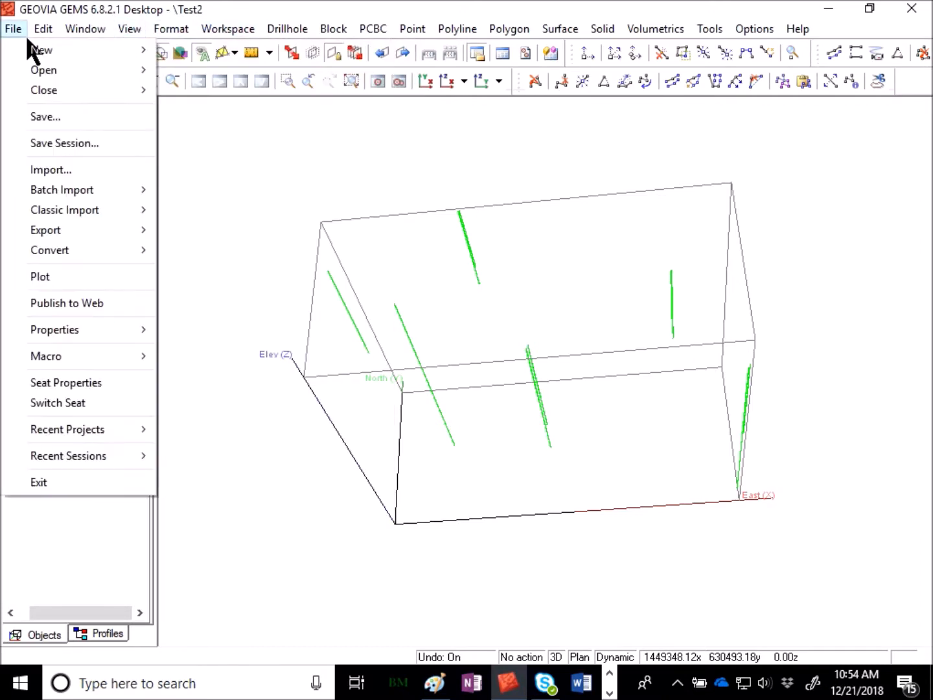
{"action": "left_click", "coordinate": [36, 169]}
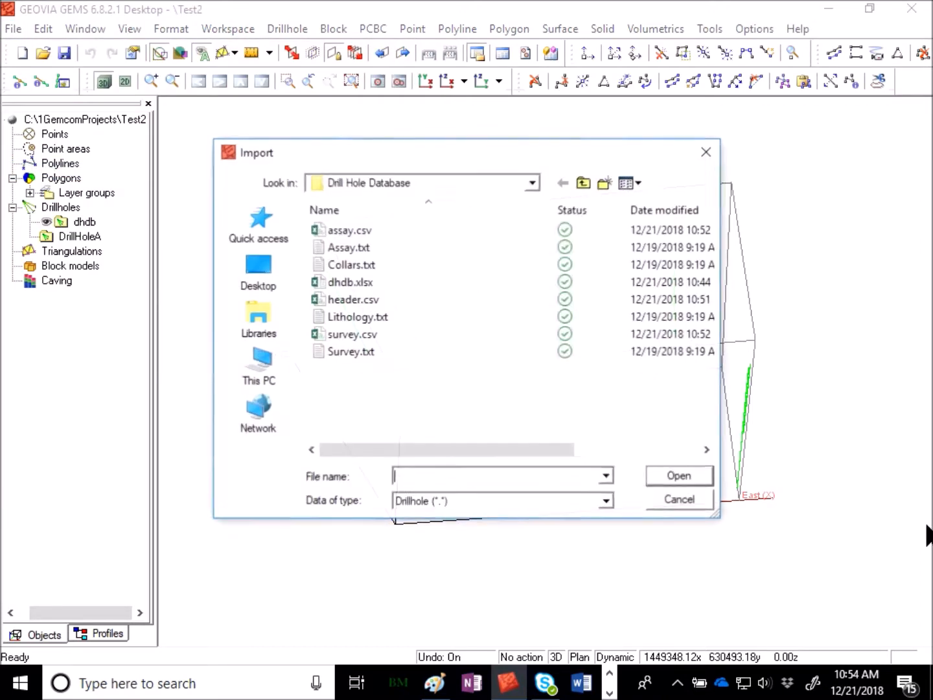
{"action": "left_click", "coordinate": [397, 334]}
{"action": "left_click", "coordinate": [681, 479]}
{"action": "left_click", "coordinate": [458, 228]}
{"action": "left_click", "coordinate": [461, 257]}
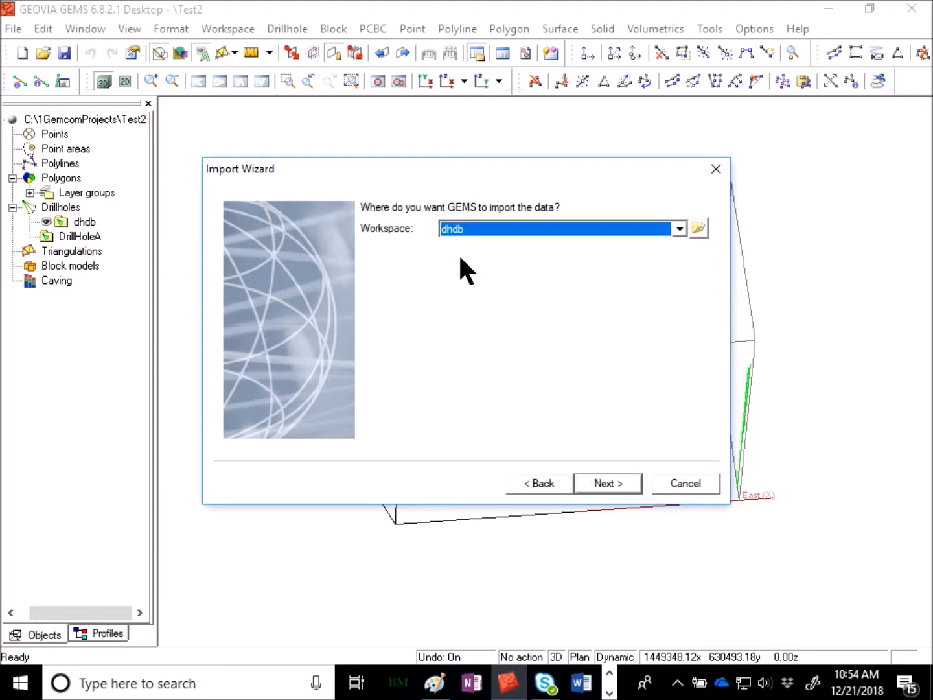
{"action": "left_click", "coordinate": [609, 485]}
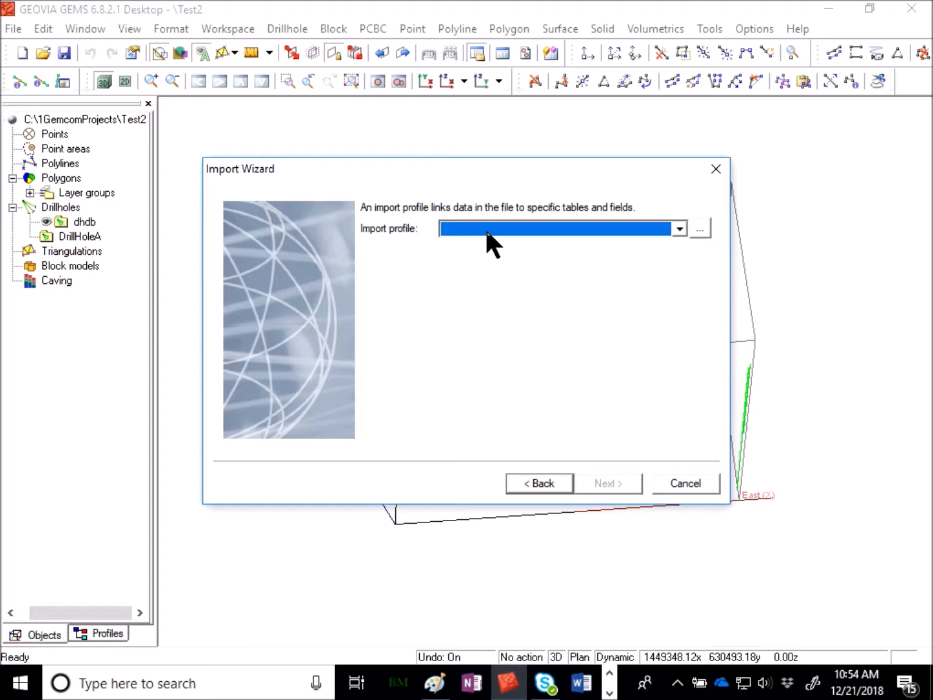
Create a new import profile named SURV for the survey data.
{"action": "left_click", "coordinate": [700, 229]}
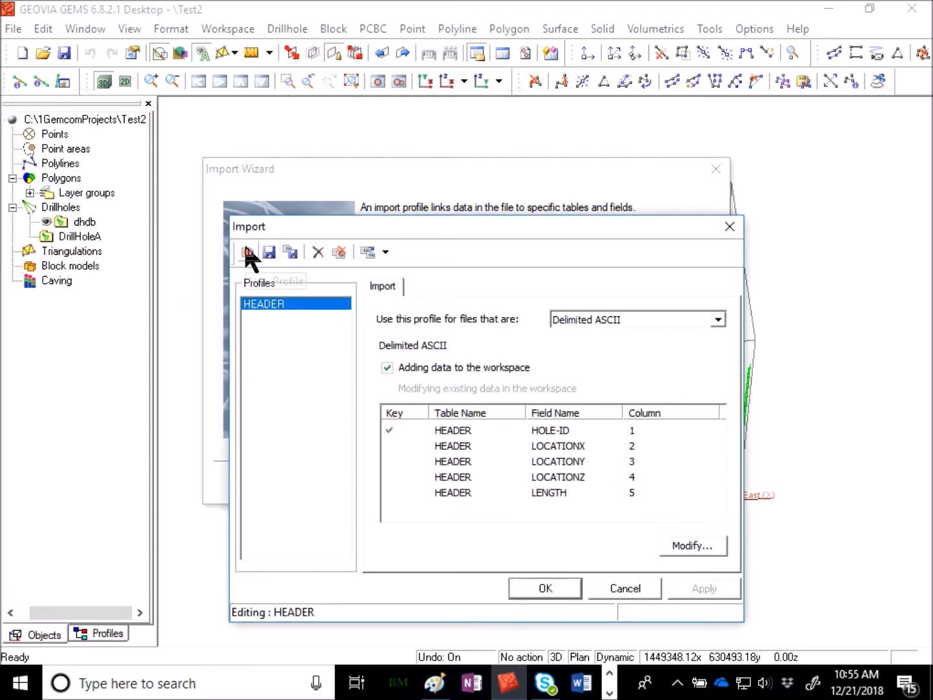
{"action": "left_click", "coordinate": [247, 253]}
{"action": "type", "text": "sur"}
{"action": "key", "text": "Return"}
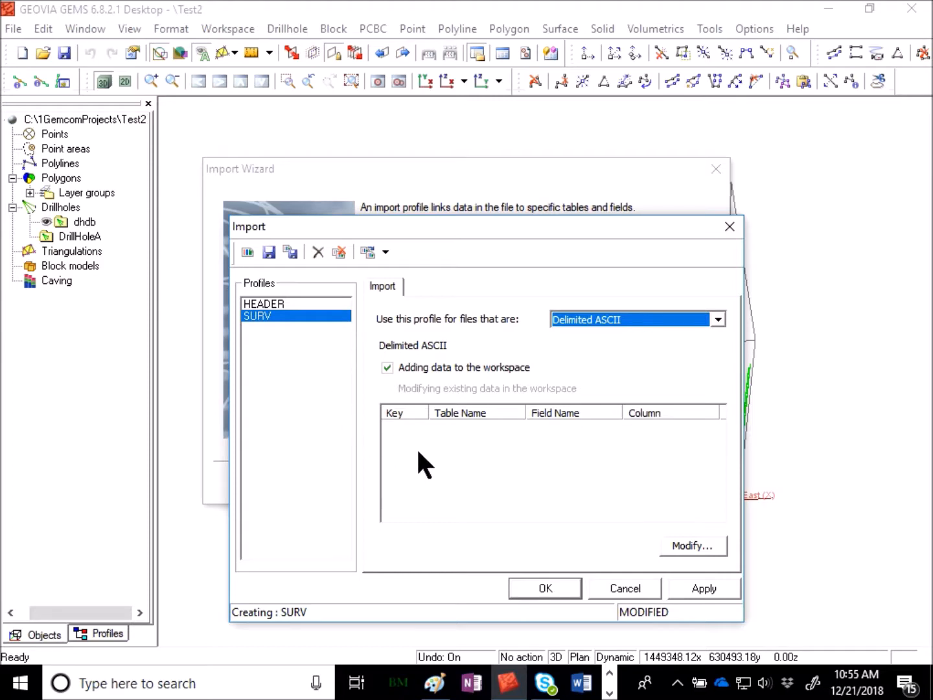
Set the SURV profile to only add new data and to import only into the secondary table SURVEY.
{"action": "left_click", "coordinate": [690, 538]}
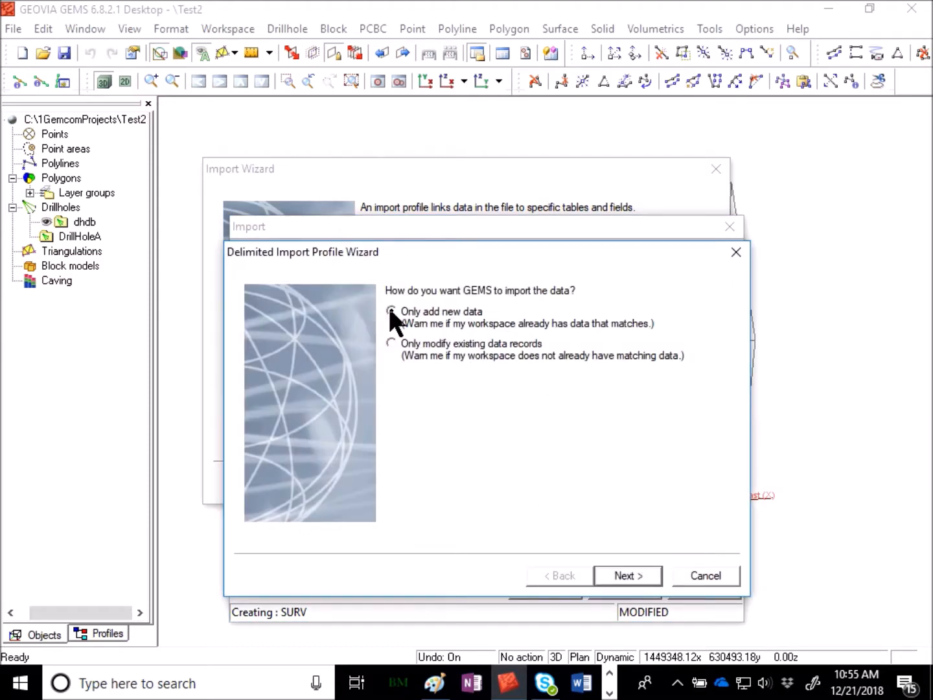
{"action": "left_click", "coordinate": [655, 574]}
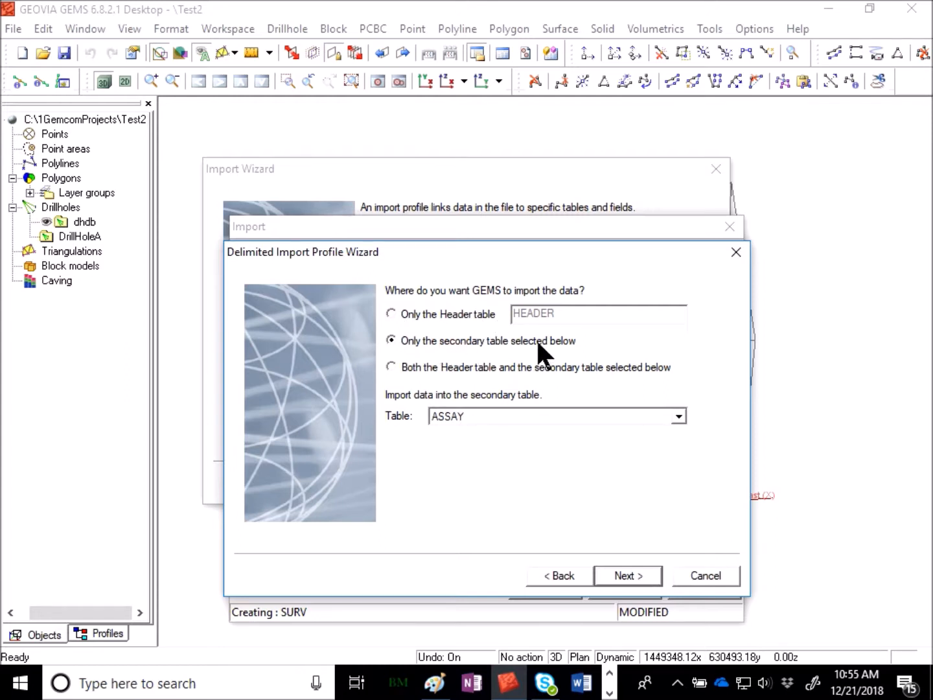
{"action": "left_click", "coordinate": [482, 416]}
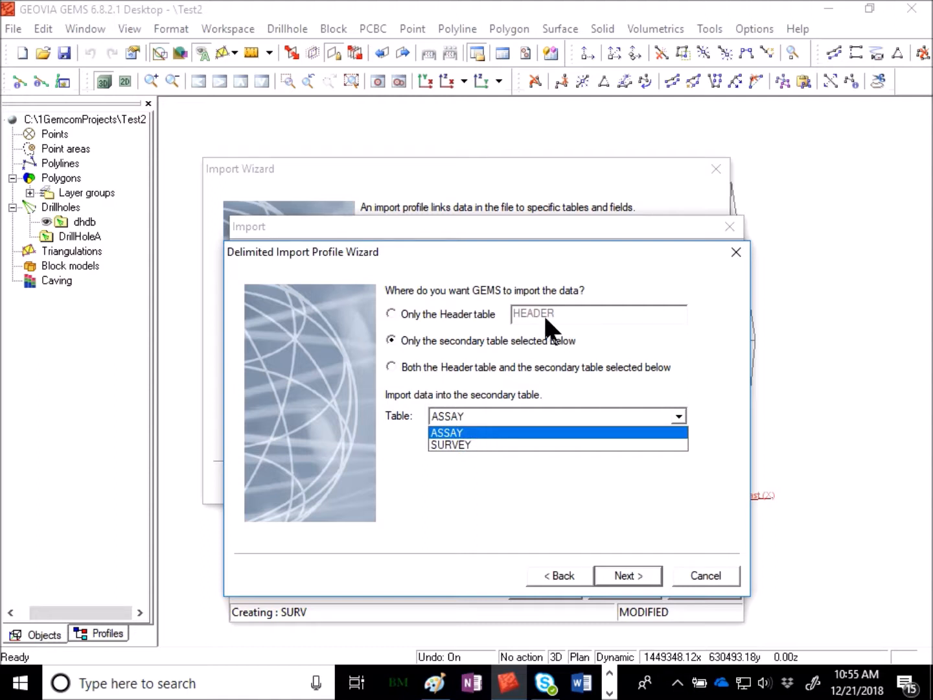
{"action": "left_click", "coordinate": [456, 445]}
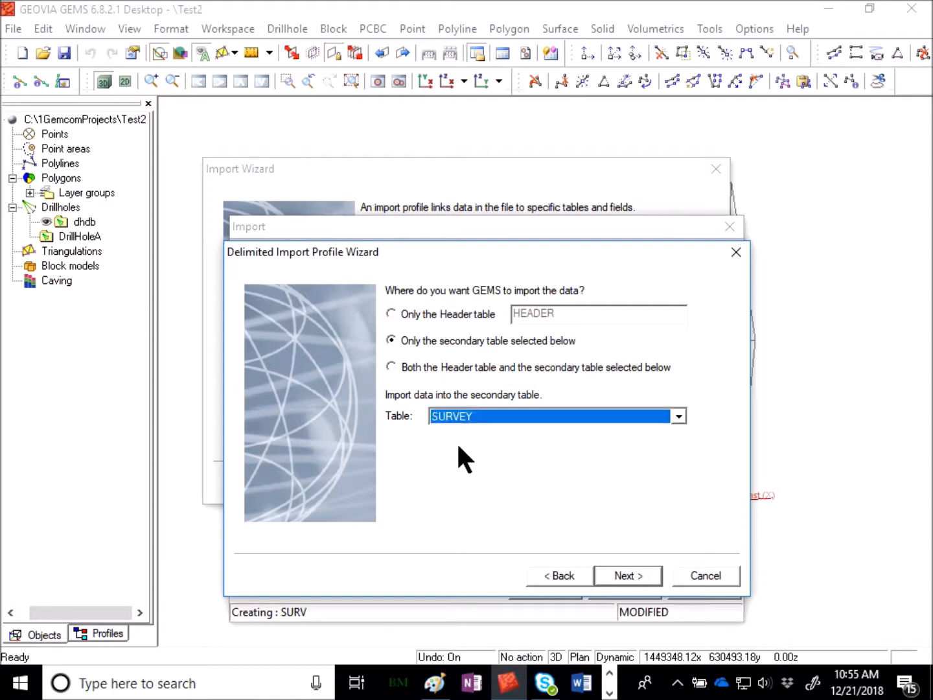
{"action": "left_click", "coordinate": [649, 570]}
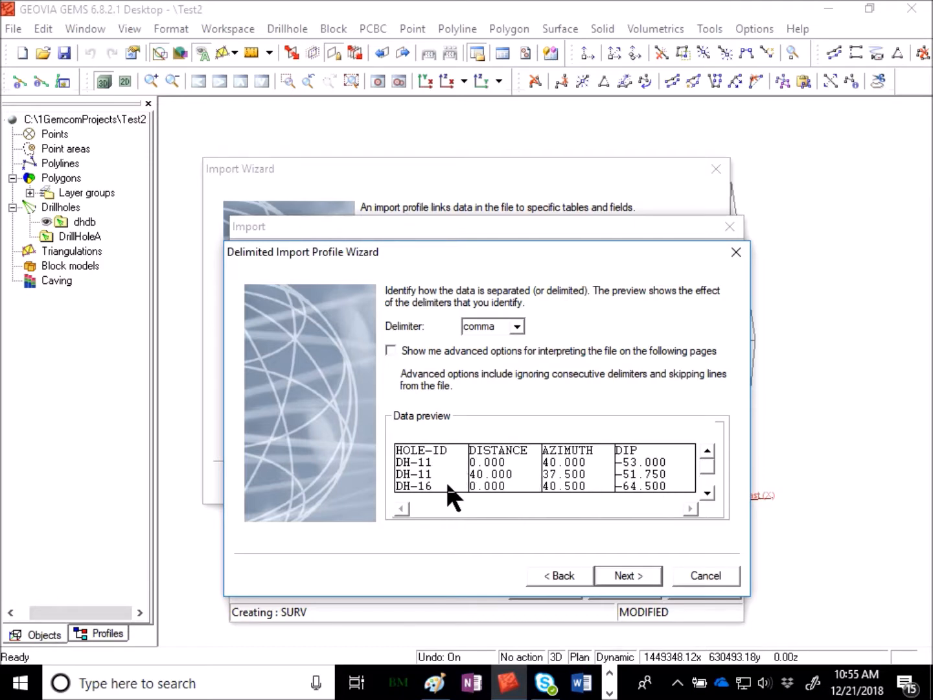
Accept comma as delimiter without a header row, the first column as HOLE-ID key and the second as DISTANCE key.
{"action": "left_click", "coordinate": [609, 576]}
{"action": "left_click", "coordinate": [606, 575]}
{"action": "left_click", "coordinate": [566, 574]}
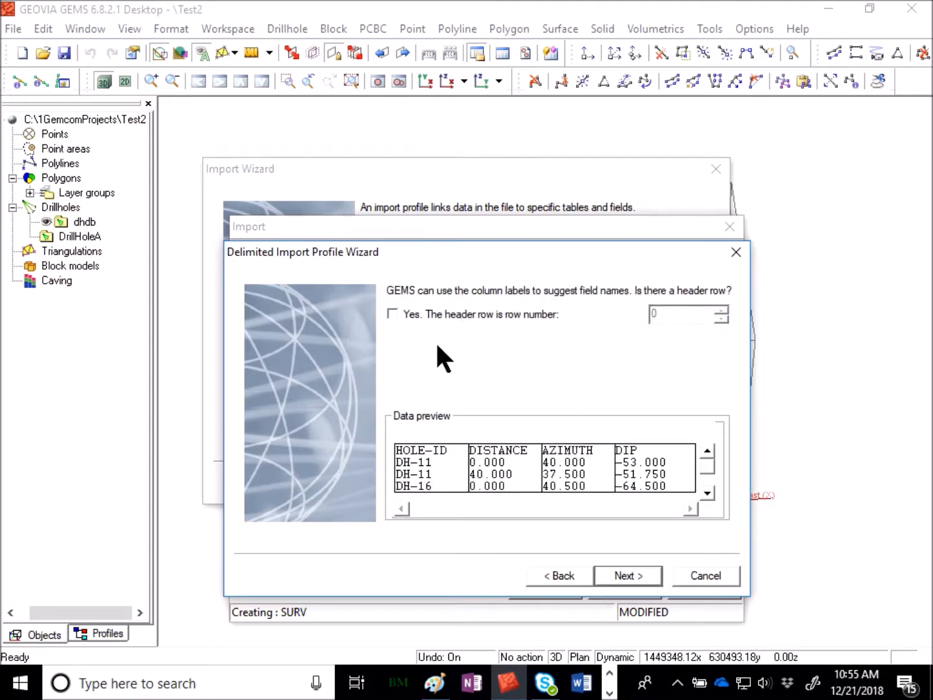
{"action": "left_click", "coordinate": [633, 574]}
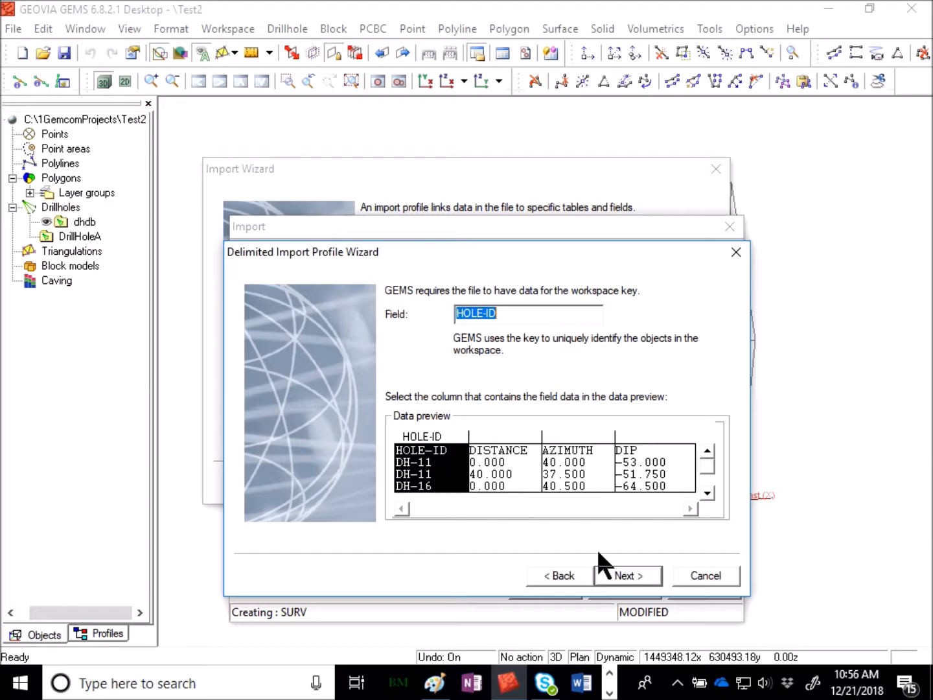
{"action": "left_click", "coordinate": [632, 575]}
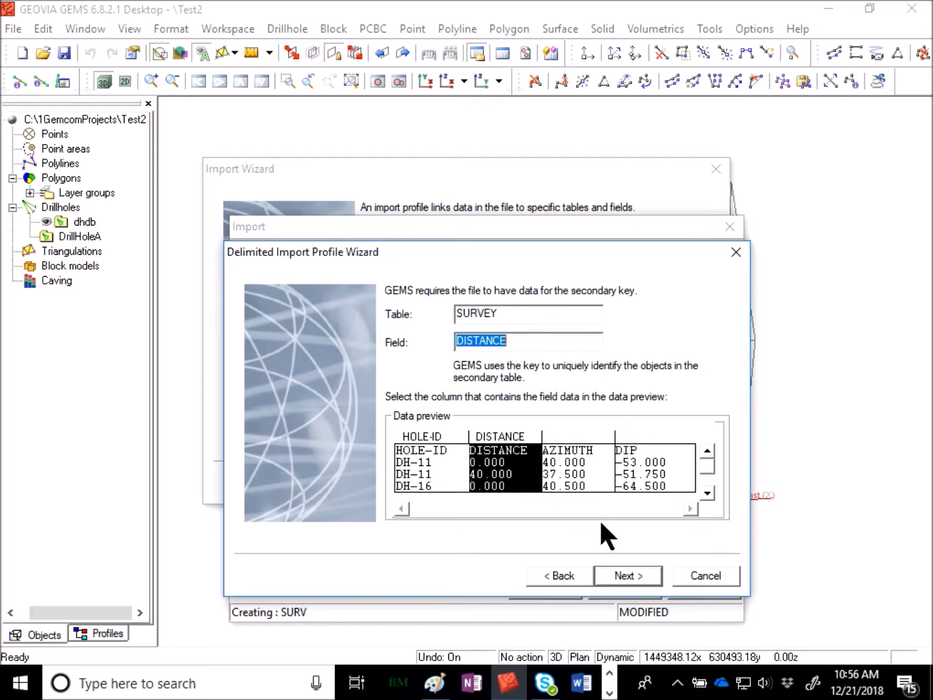
{"action": "left_click", "coordinate": [633, 571]}
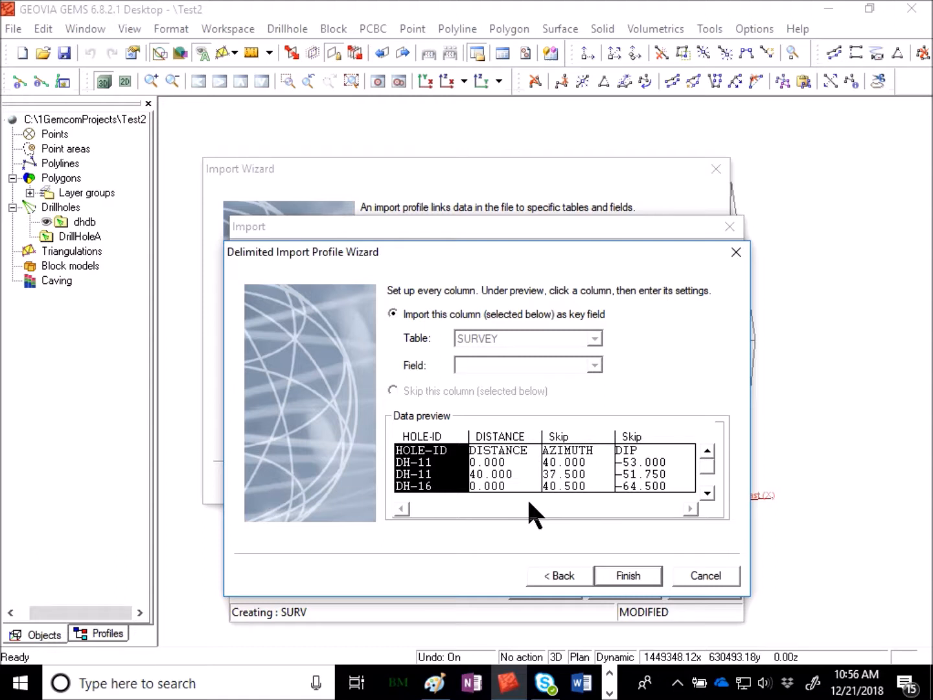
Import the third data column into the AZIMUTH field of the SURVEY table.
{"action": "left_click", "coordinate": [576, 431]}
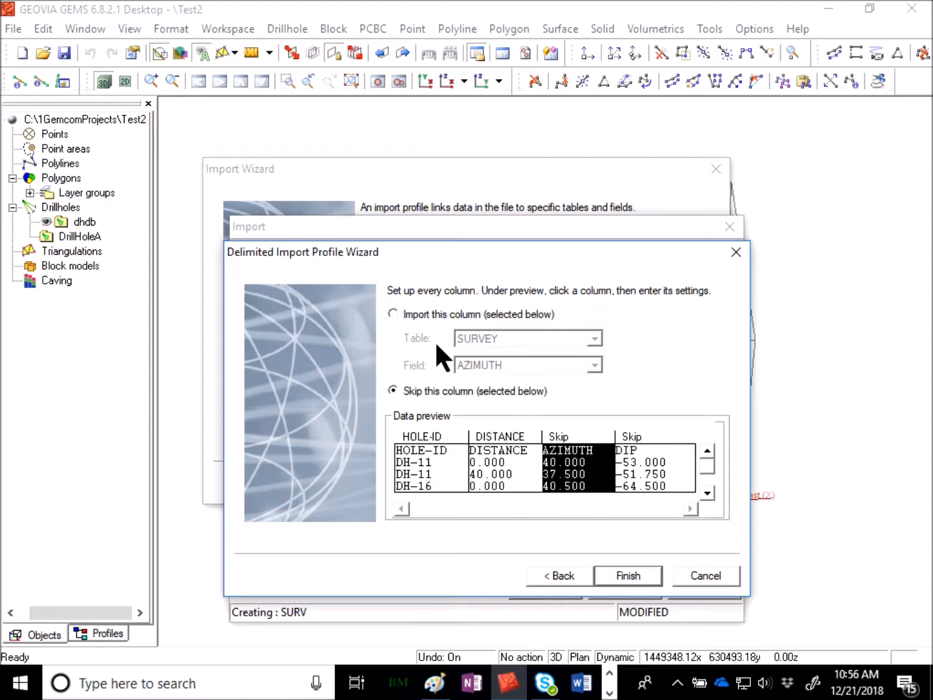
{"action": "left_click", "coordinate": [424, 308]}
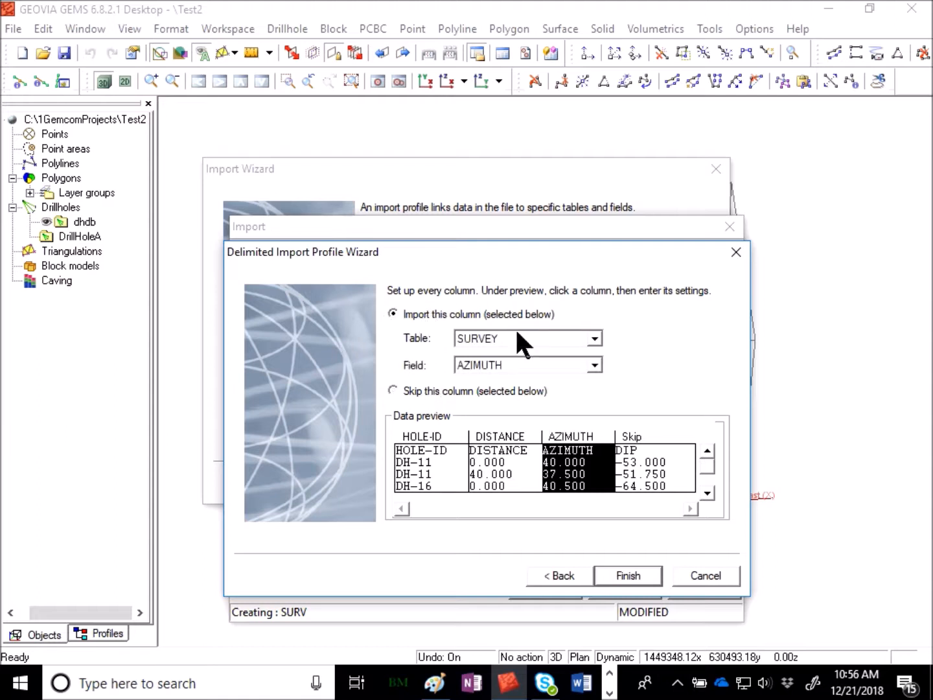
{"action": "left_click", "coordinate": [511, 364]}
{"action": "left_click", "coordinate": [511, 380]}
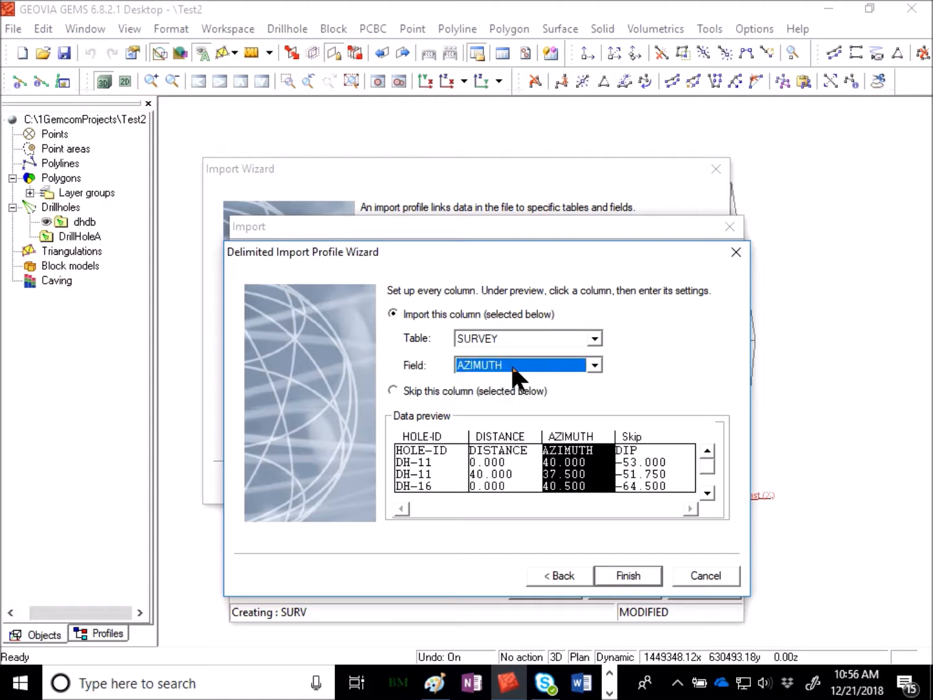
Map the fourth data column to the SURVEY table's DIP field, then finish and save the SURV import profile.
{"action": "left_click", "coordinate": [670, 430]}
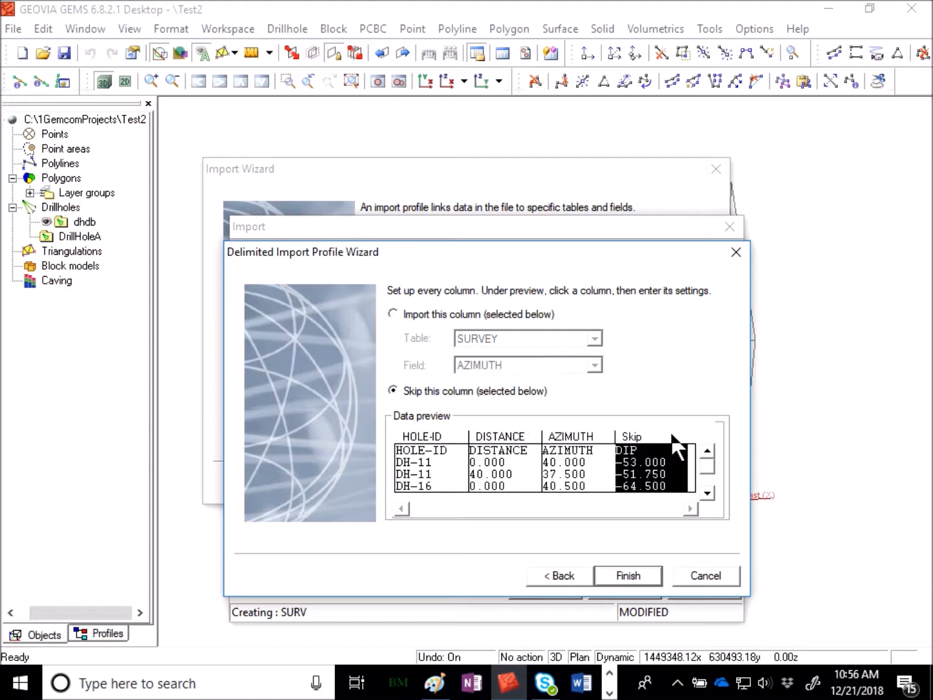
{"action": "left_click", "coordinate": [454, 312]}
{"action": "left_click", "coordinate": [510, 366]}
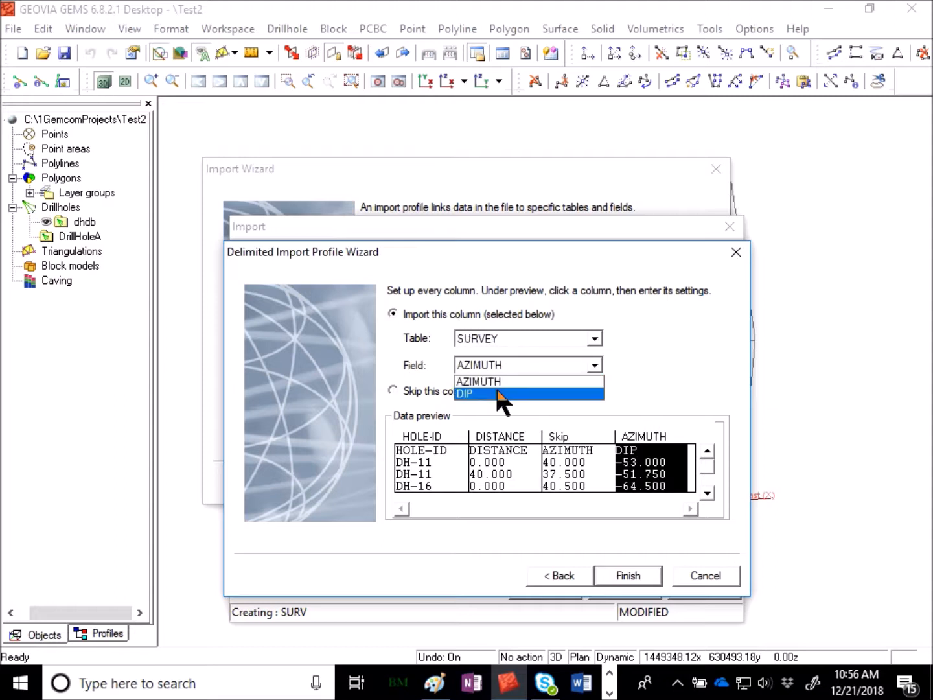
{"action": "left_click", "coordinate": [497, 392]}
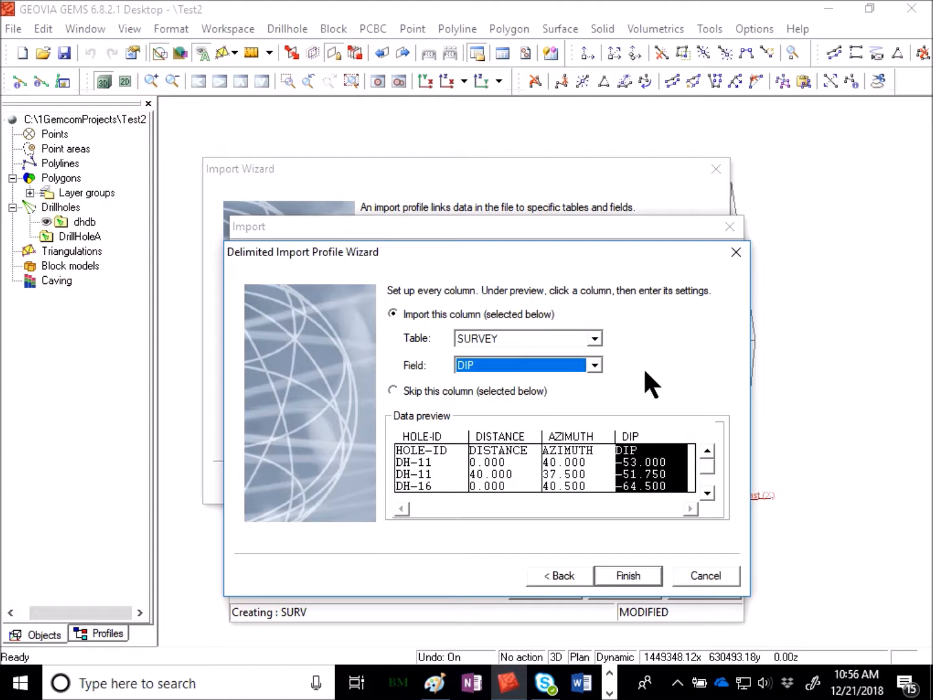
{"action": "left_click", "coordinate": [634, 577]}
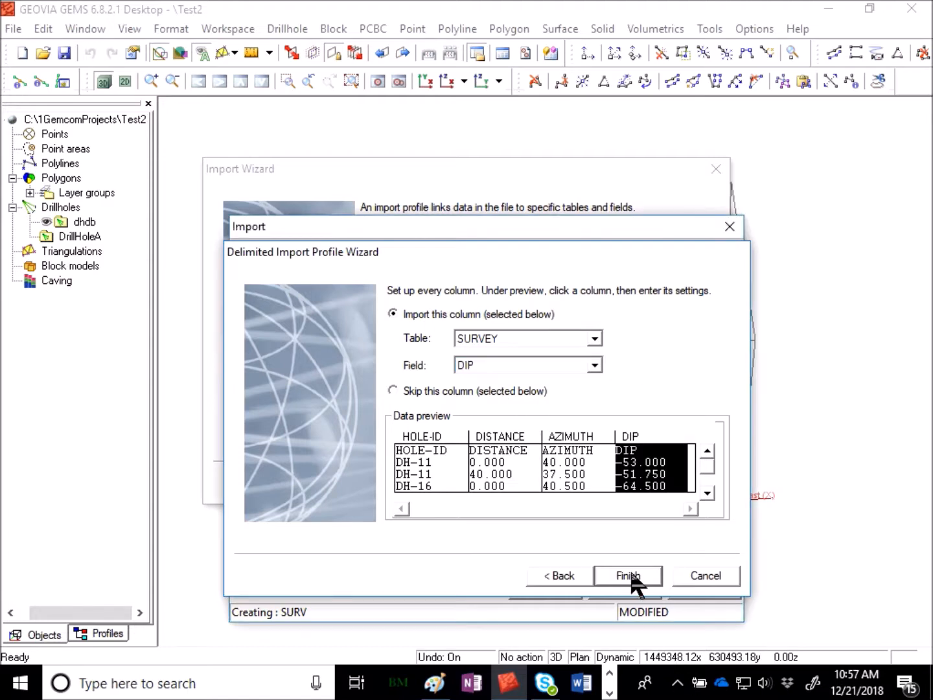
{"action": "left_click", "coordinate": [544, 587]}
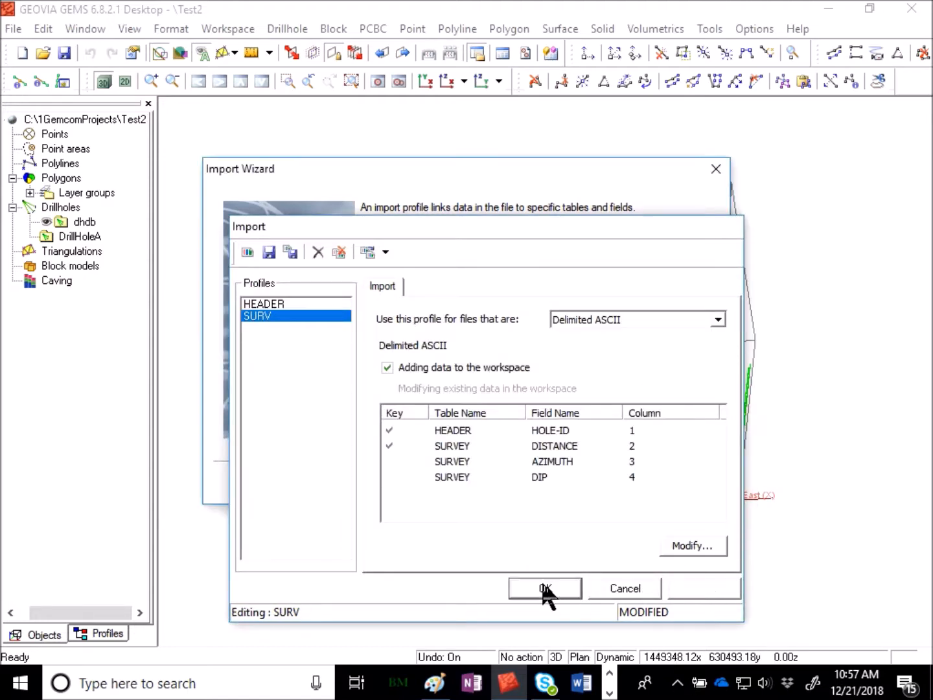
Run the survey.csv import with the SURV profile, review the import results text and close the results.
{"action": "left_click", "coordinate": [625, 484]}
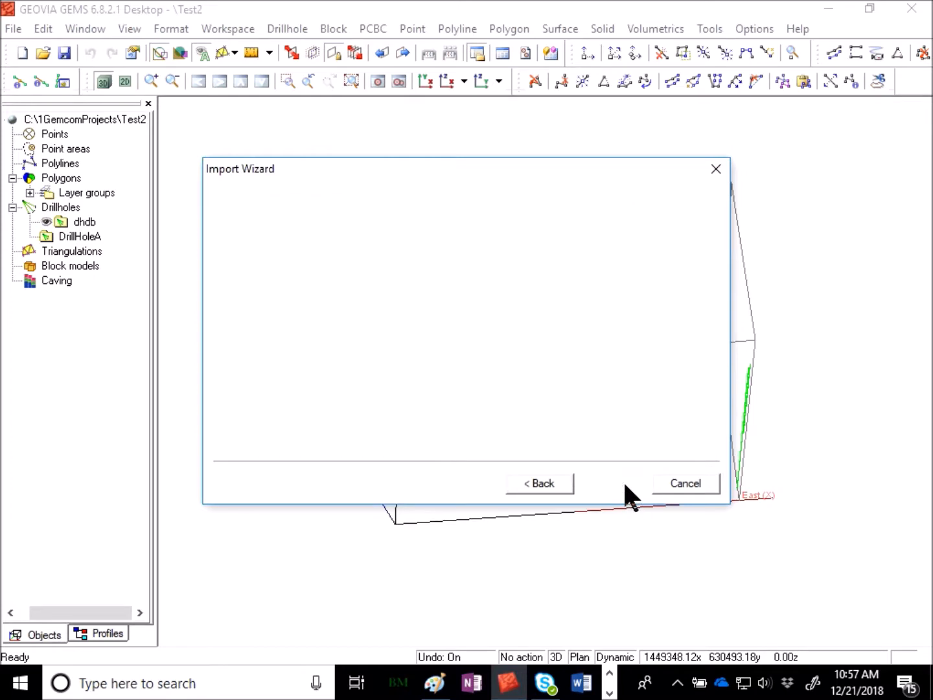
{"action": "left_click", "coordinate": [624, 484]}
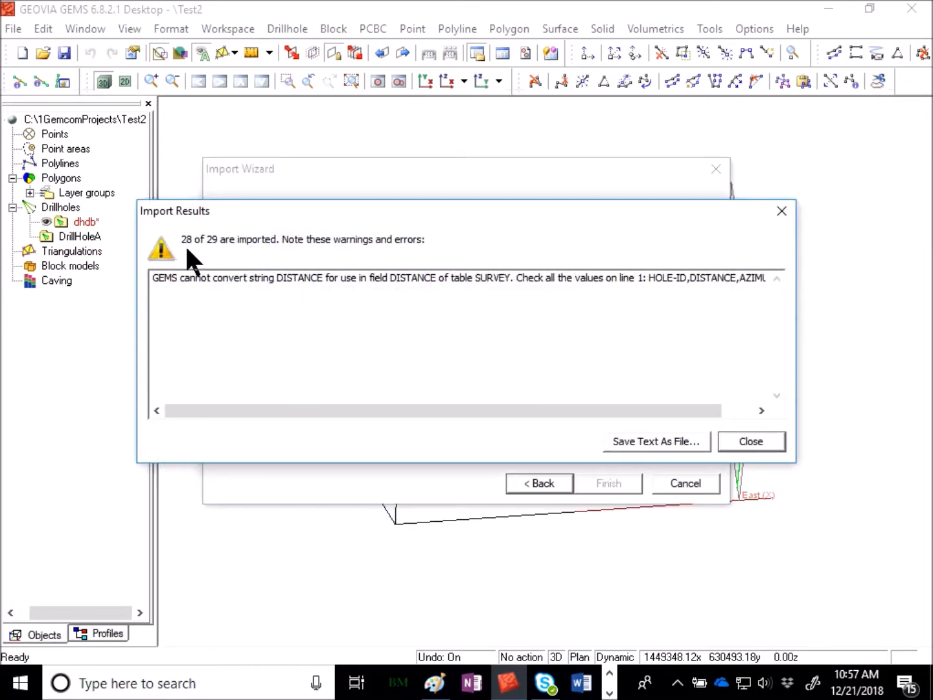
{"action": "left_click_drag", "start_coordinate": [150, 277], "coordinate": [471, 298]}
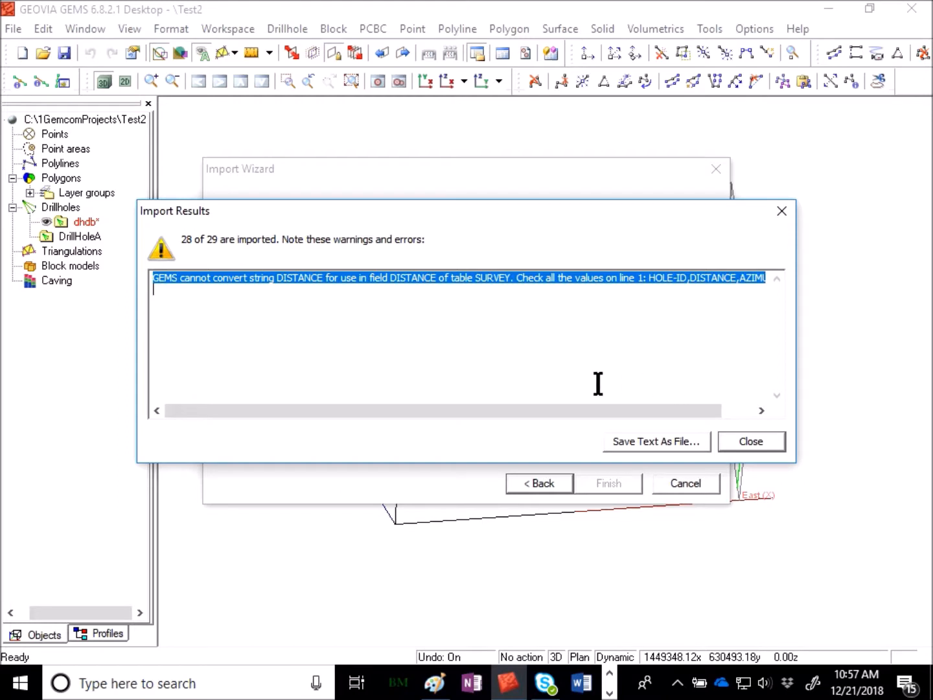
{"action": "left_click", "coordinate": [725, 442]}
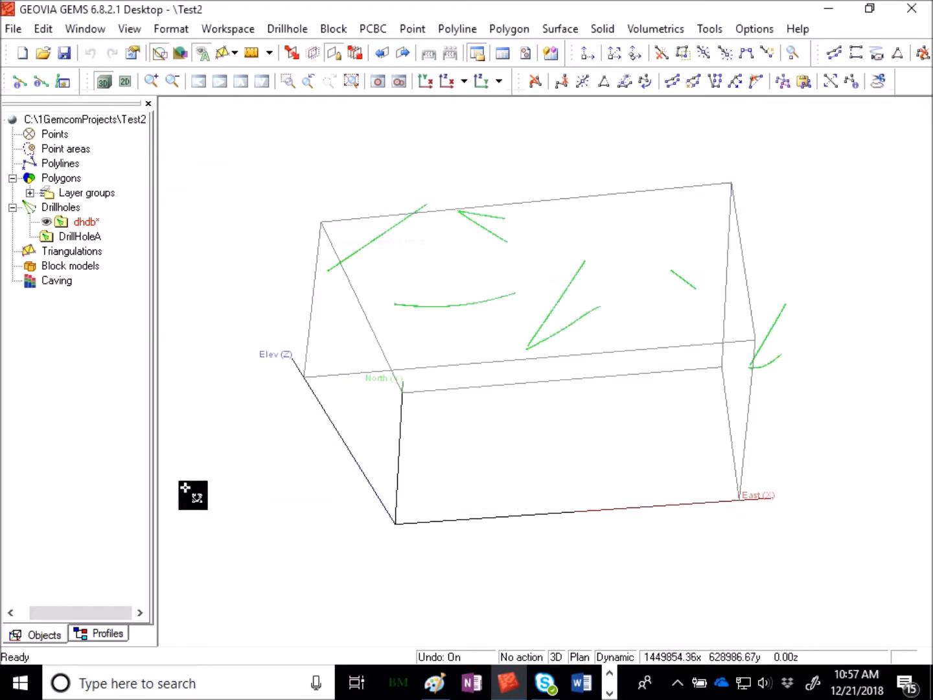
Save the imported survey data in the dhdb workspace and inspect the drillhole traces in 3D from other angles.
{"action": "right_click", "coordinate": [85, 222]}
{"action": "left_click", "coordinate": [137, 327]}
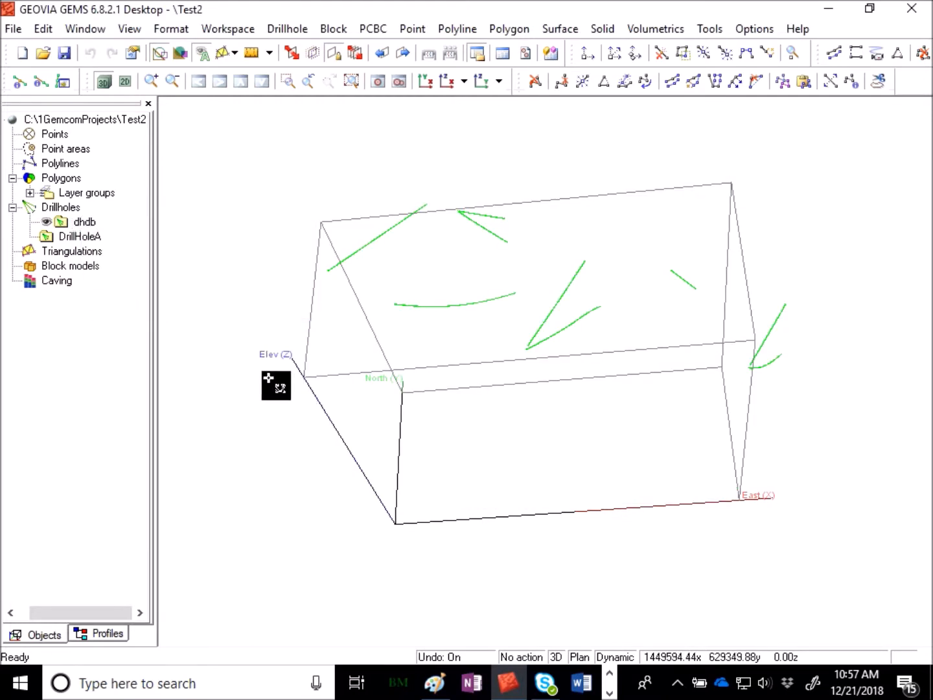
{"action": "left_click_drag", "start_coordinate": [253, 361], "coordinate": [212, 373]}
{"action": "left_click_drag", "start_coordinate": [179, 360], "coordinate": [652, 495]}
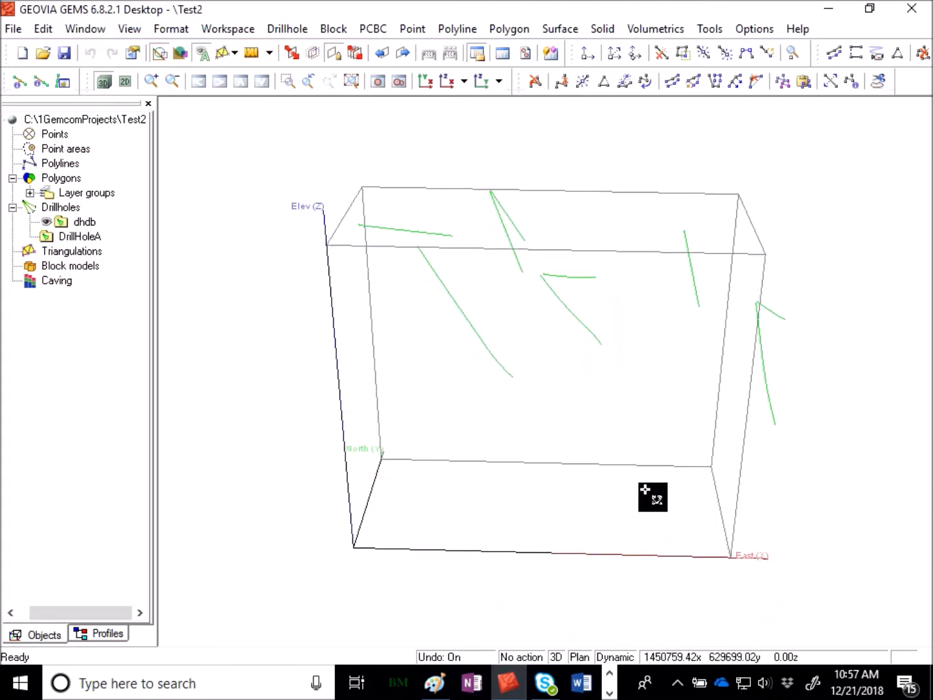
Start importing assay.csv from the Drill Hole Database folder, choosing dhdb as the destination workspace.
{"action": "right_click", "coordinate": [347, 141]}
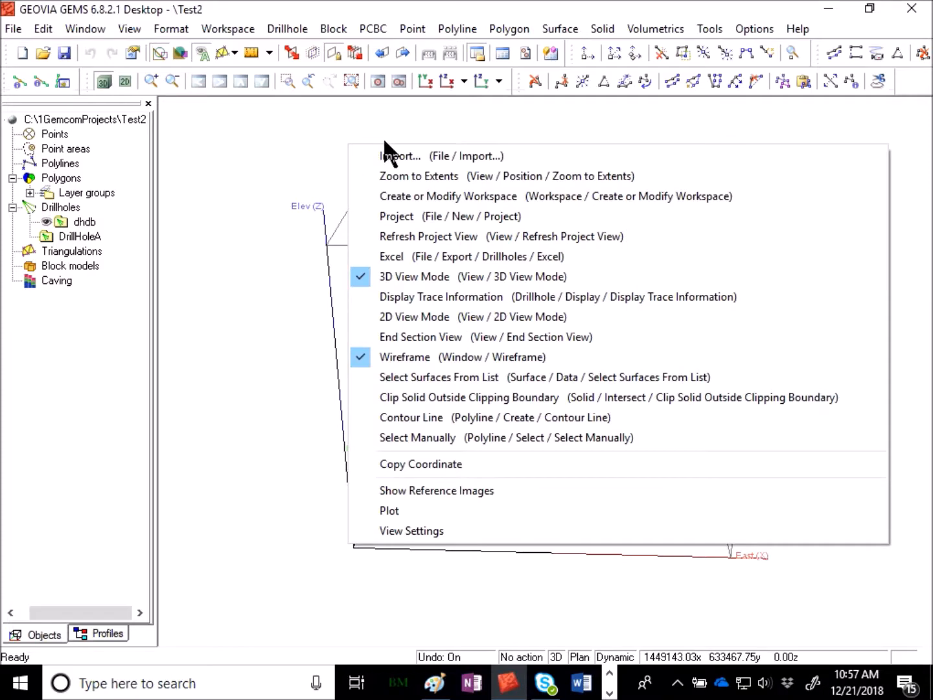
{"action": "left_click", "coordinate": [387, 155]}
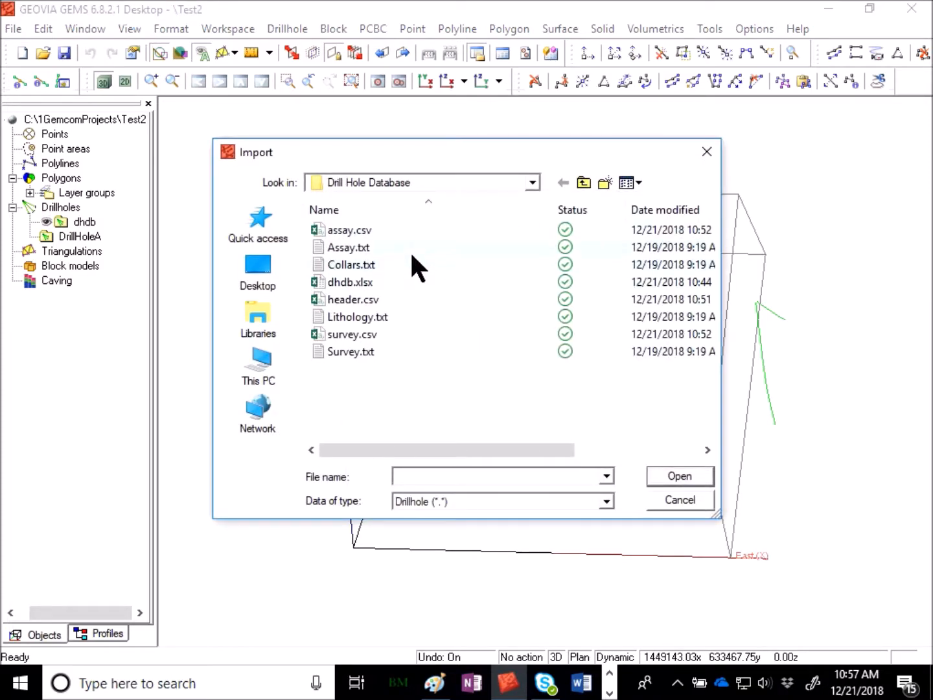
{"action": "left_click", "coordinate": [410, 230]}
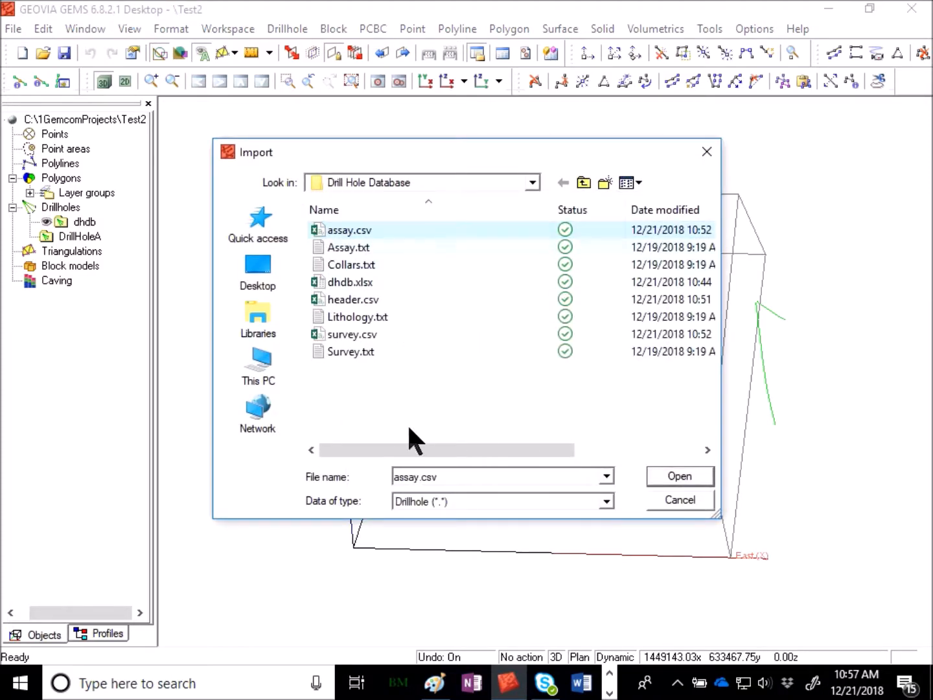
{"action": "left_click", "coordinate": [690, 476]}
{"action": "left_click", "coordinate": [510, 232]}
{"action": "left_click", "coordinate": [481, 256]}
{"action": "left_click", "coordinate": [603, 482]}
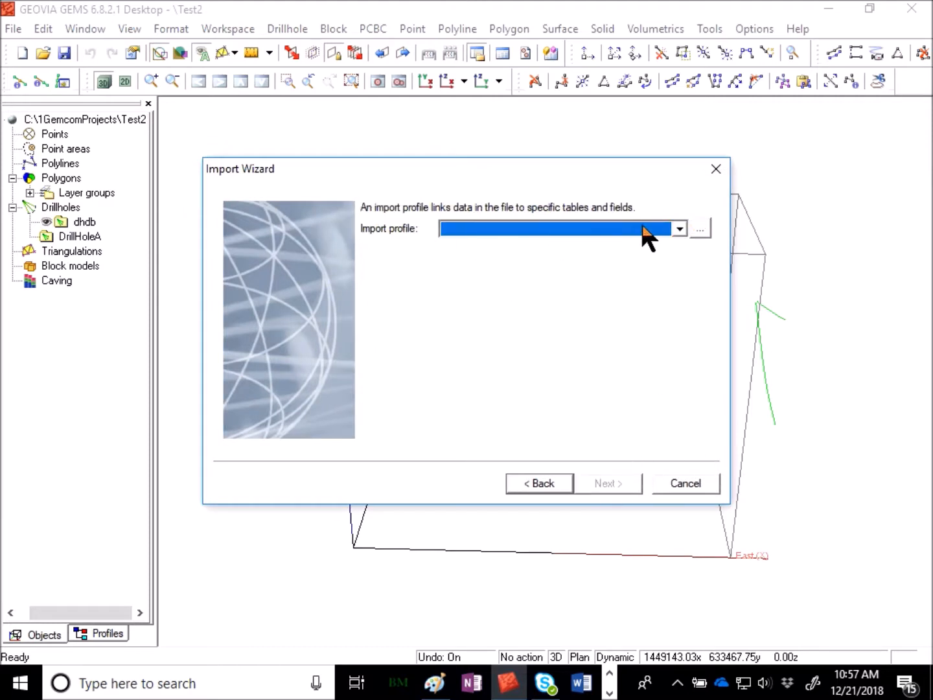
Create a new import profile named ASSAY for the assay.csv import.
{"action": "left_click", "coordinate": [701, 230]}
{"action": "left_click", "coordinate": [247, 252]}
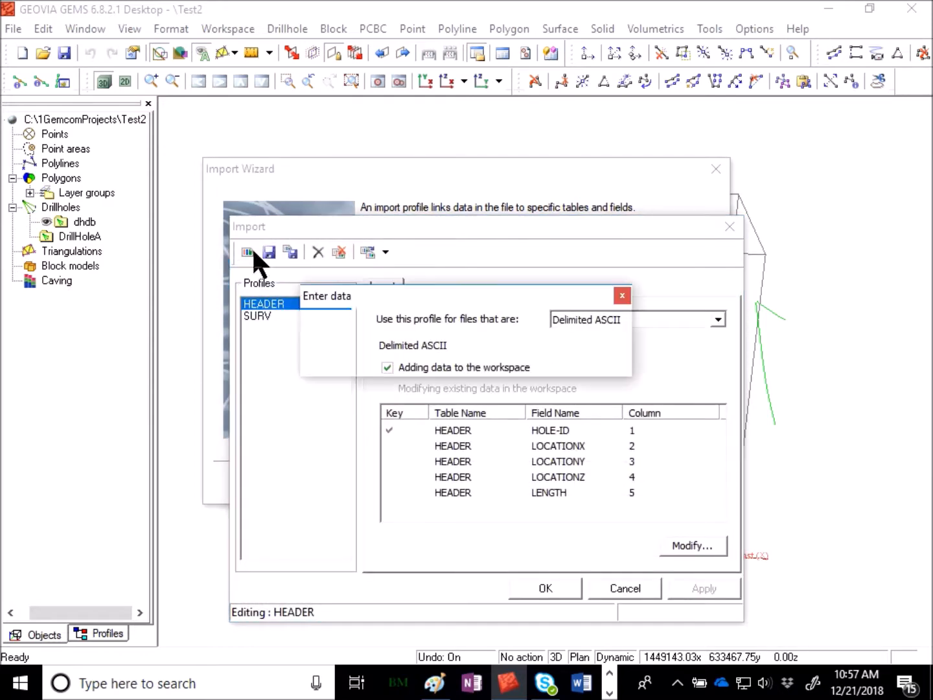
{"action": "type", "text": "assa"}
{"action": "key", "text": "Return"}
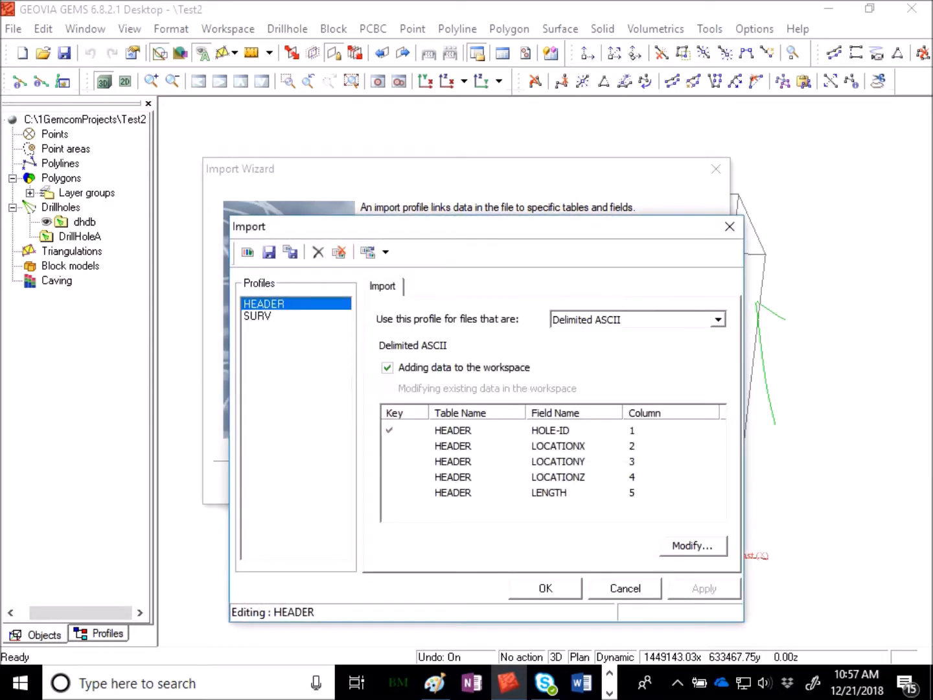
Set up the ASSAY profile to only add new data, importing only into the secondary table ASSAY.
{"action": "left_click", "coordinate": [710, 544]}
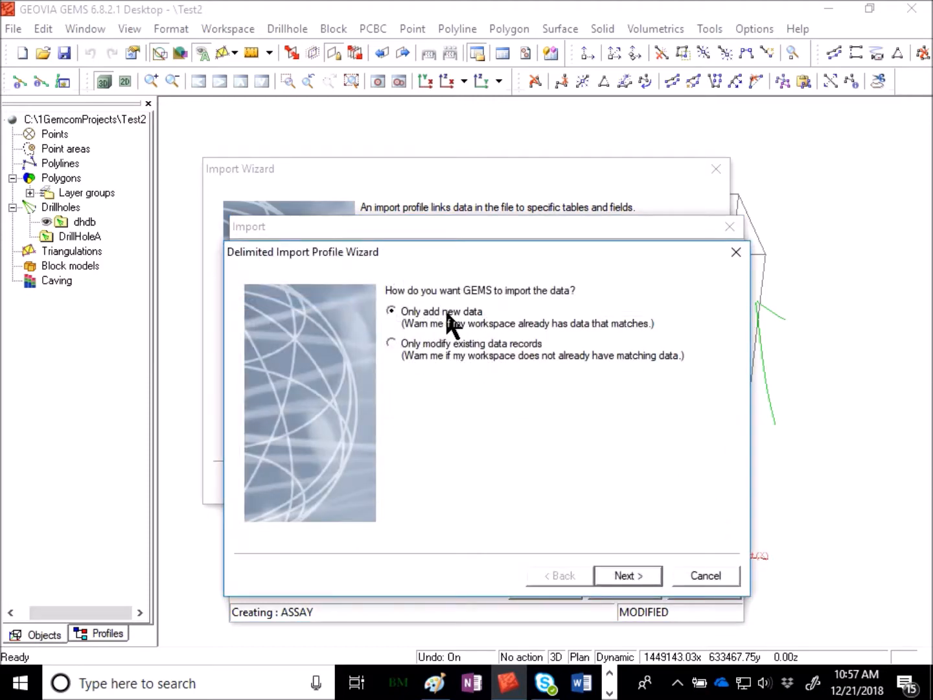
{"action": "left_click", "coordinate": [650, 577]}
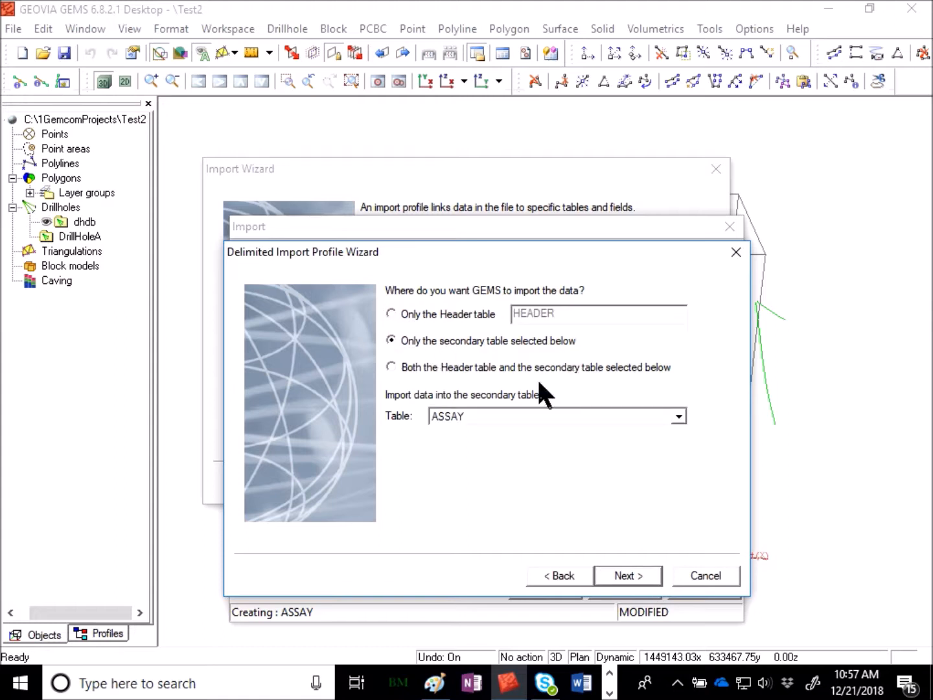
{"action": "left_click", "coordinate": [476, 416]}
{"action": "left_click", "coordinate": [476, 432]}
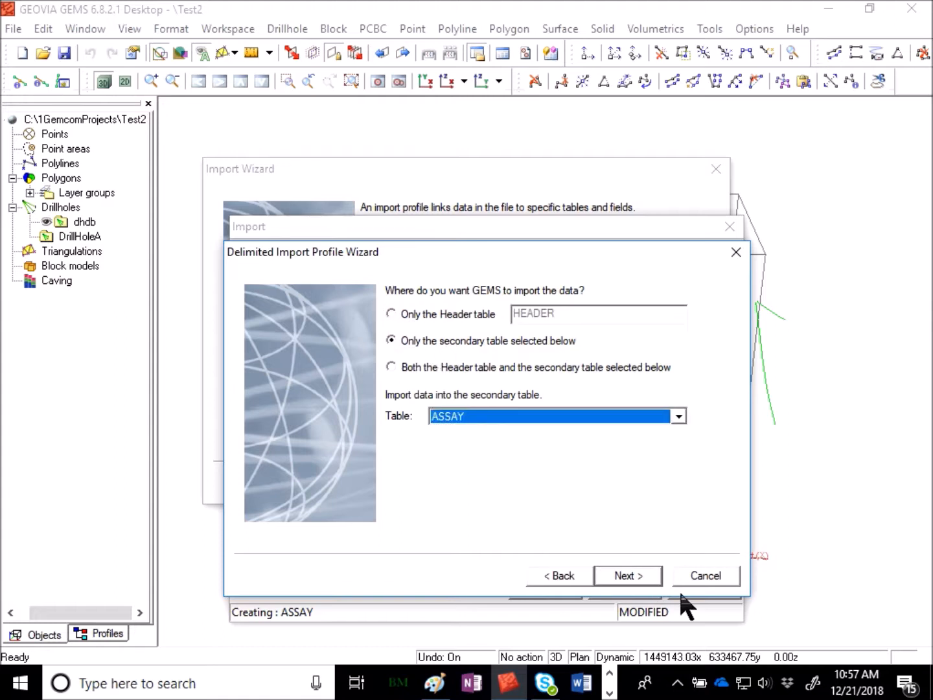
{"action": "left_click", "coordinate": [644, 571]}
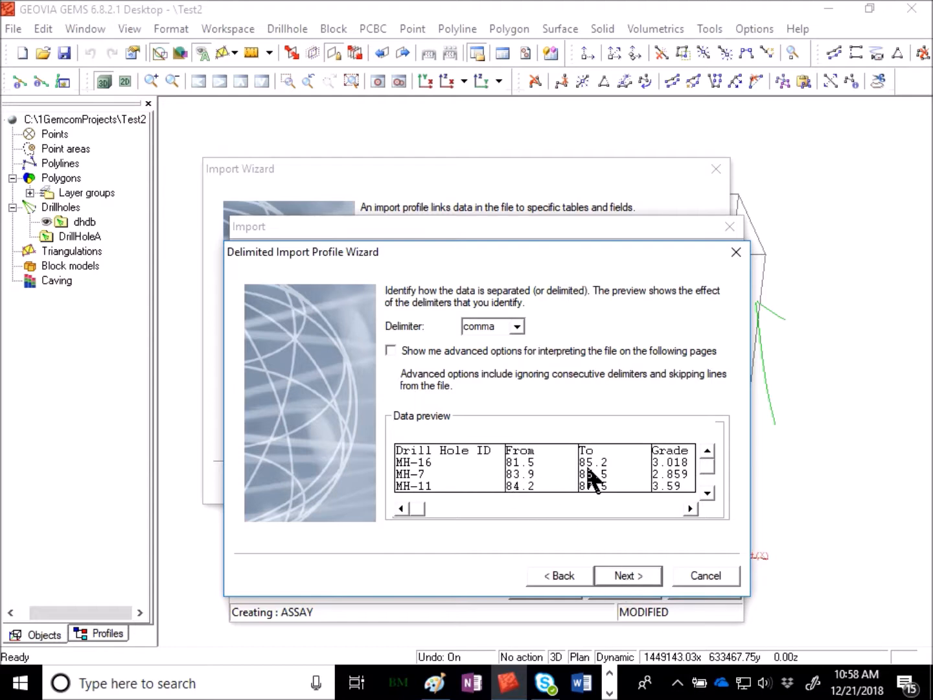
Accept the comma delimiter without a header row, using the first column for the HOLE-ID key and the second for FROM.
{"action": "left_click", "coordinate": [626, 574]}
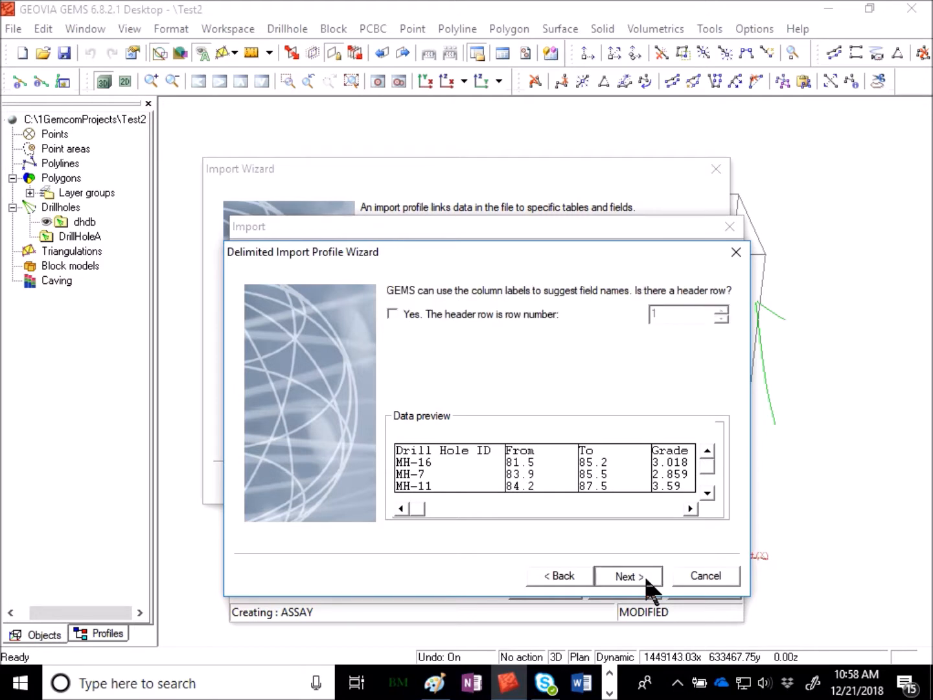
{"action": "left_click", "coordinate": [643, 573]}
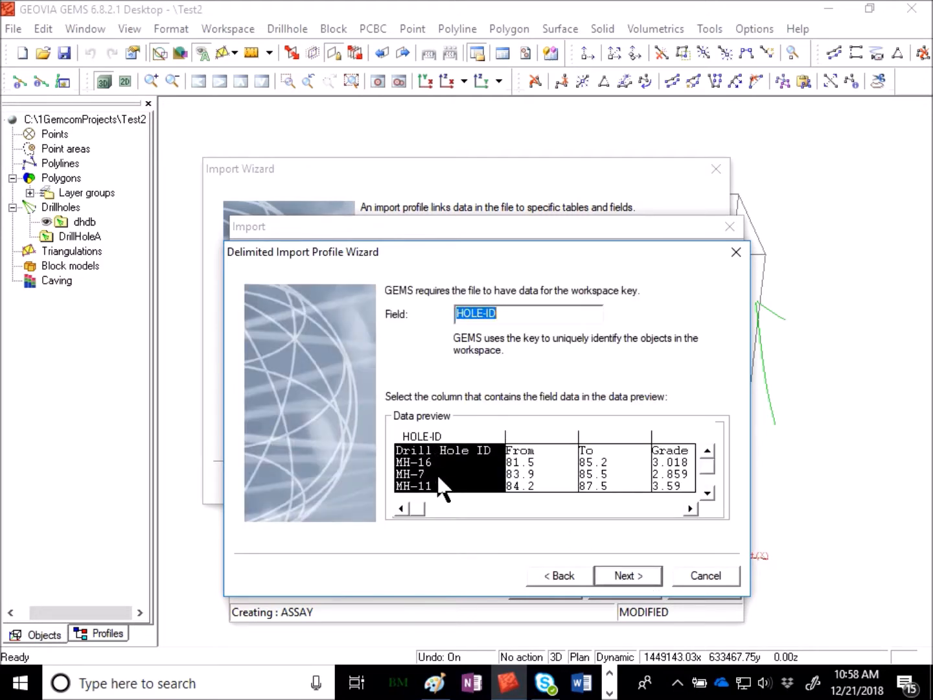
{"action": "left_click", "coordinate": [642, 573]}
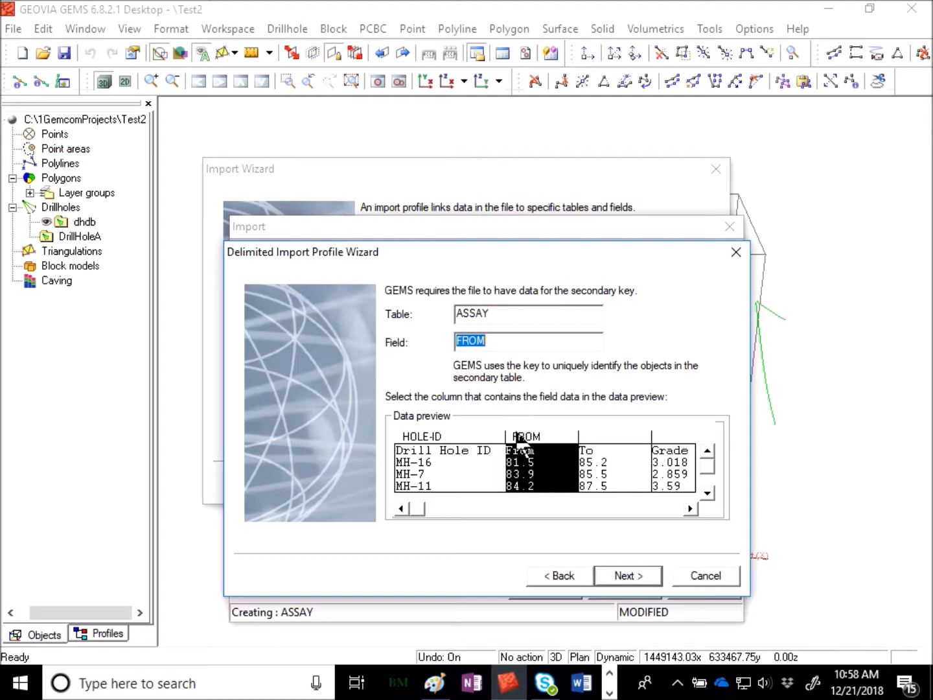
{"action": "left_click", "coordinate": [637, 578]}
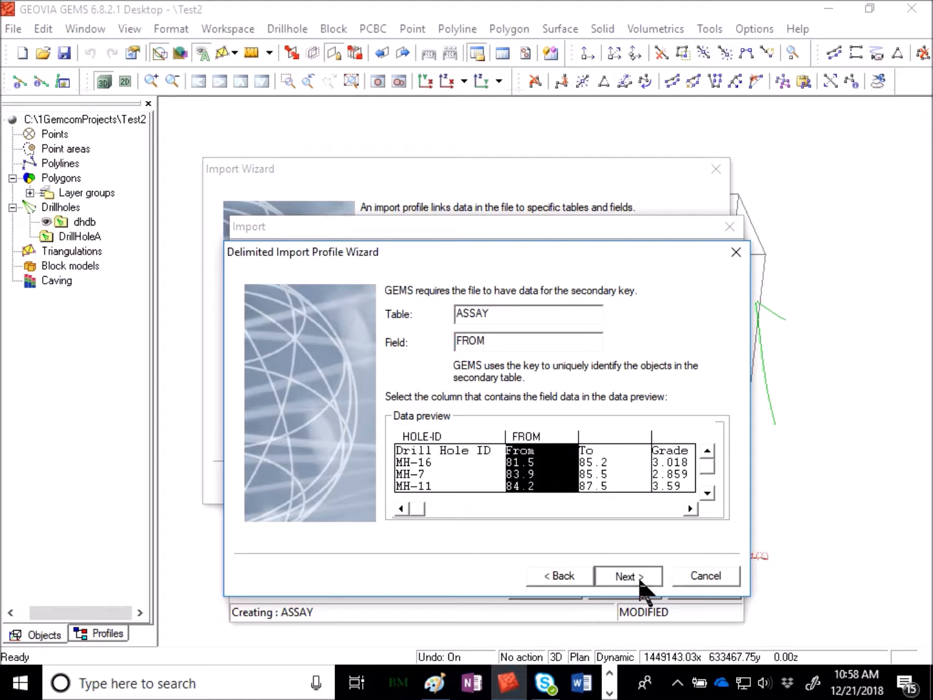
Import the third data column into the ASSAY table's TO field.
{"action": "left_click", "coordinate": [595, 434]}
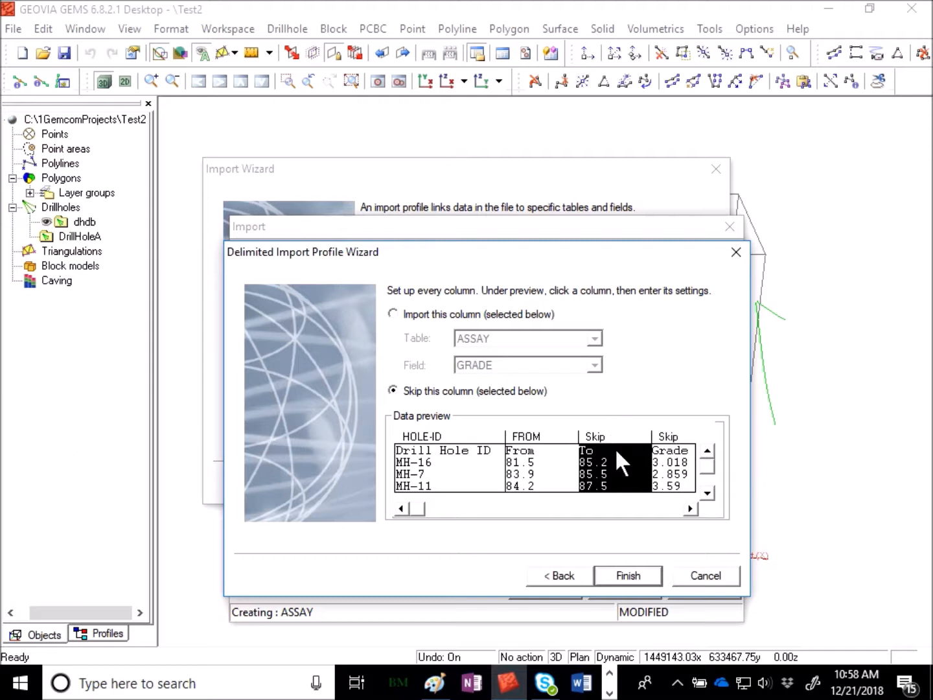
{"action": "left_click", "coordinate": [490, 317]}
{"action": "left_click", "coordinate": [535, 366]}
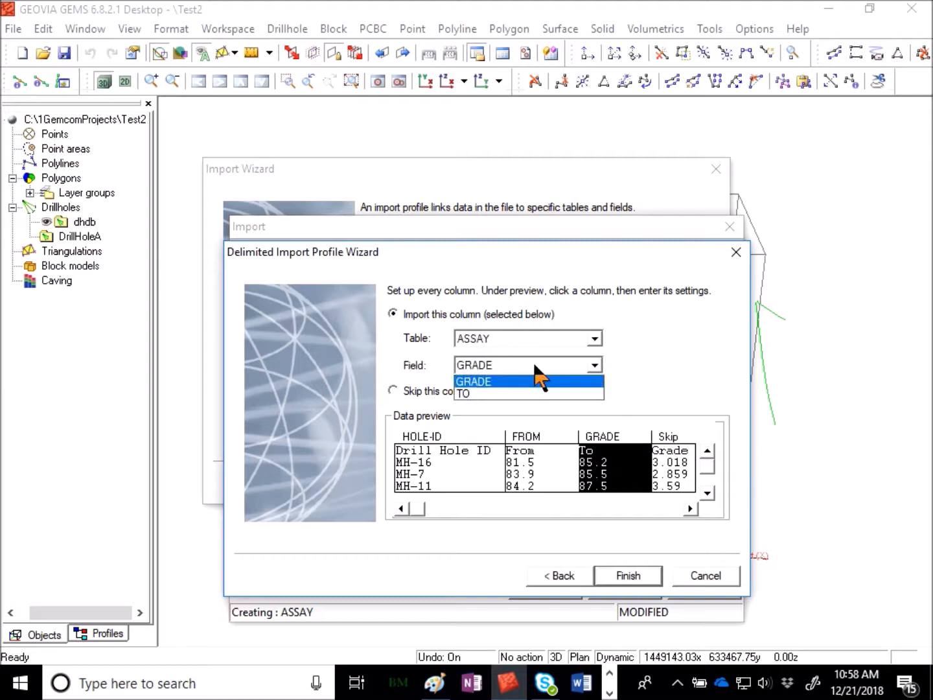
{"action": "left_click", "coordinate": [490, 393]}
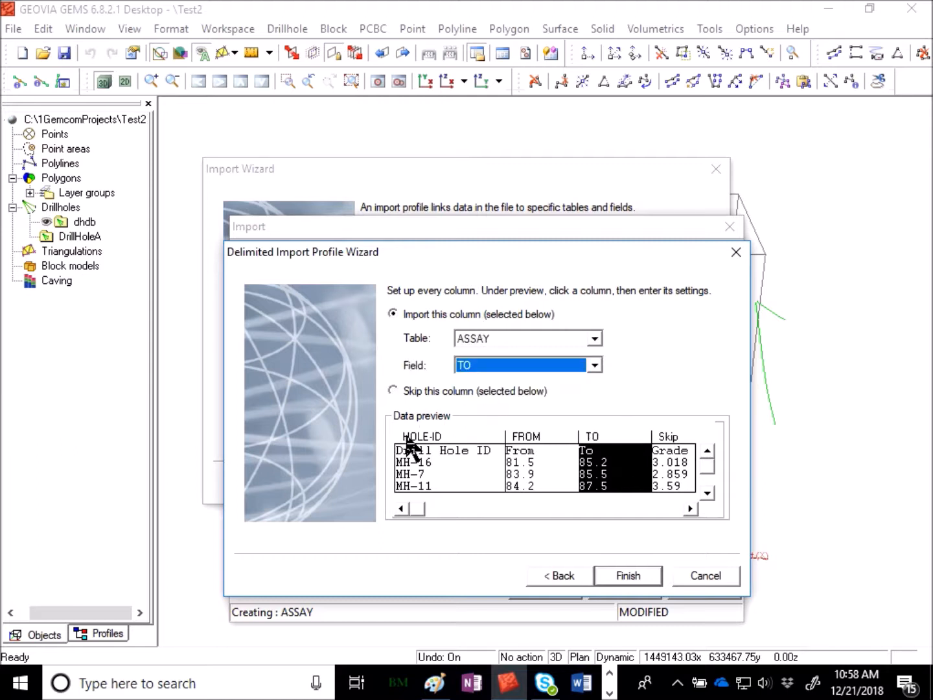
Map the fourth data column to the ASSAY table's GRADE field, and finish and save the ASSAY import profile.
{"action": "left_click", "coordinate": [667, 451]}
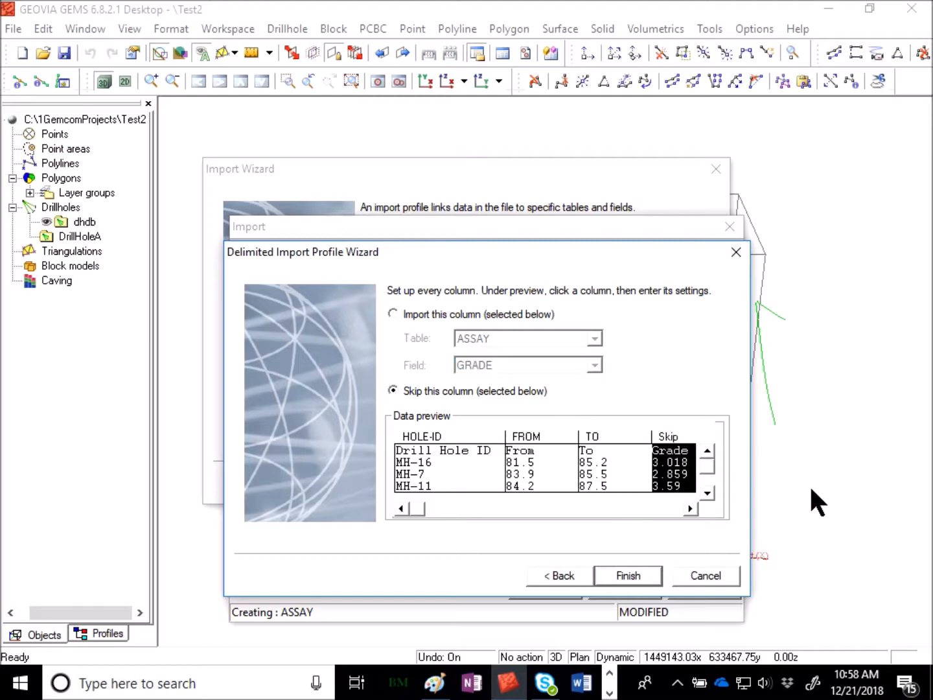
{"action": "left_click", "coordinate": [485, 313]}
{"action": "left_click", "coordinate": [507, 338]}
{"action": "left_click", "coordinate": [507, 352]}
{"action": "left_click", "coordinate": [509, 363]}
{"action": "left_click", "coordinate": [558, 379]}
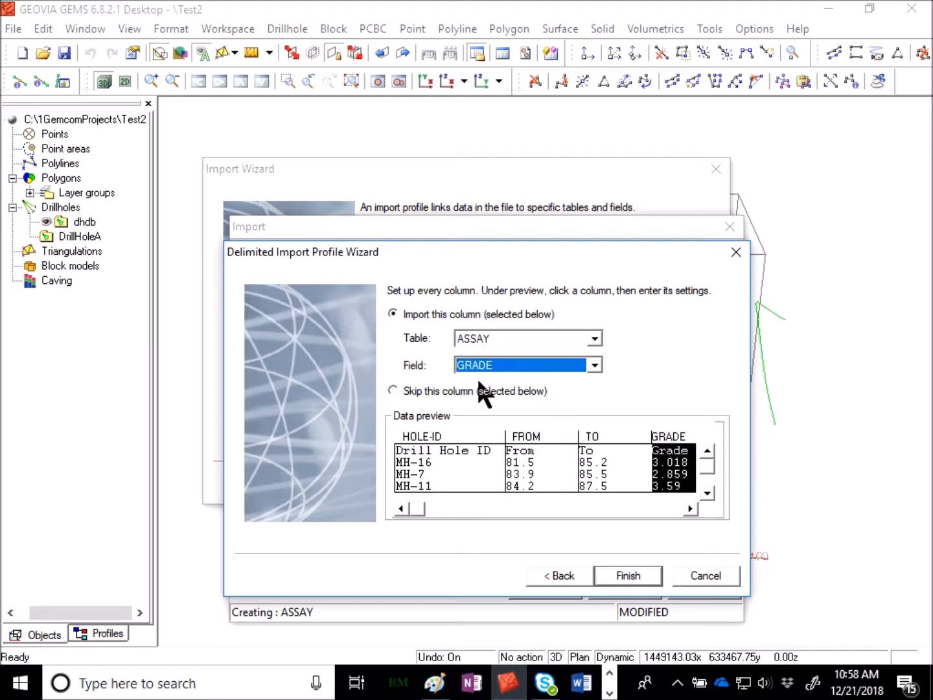
{"action": "left_click", "coordinate": [599, 580]}
{"action": "left_click", "coordinate": [721, 585]}
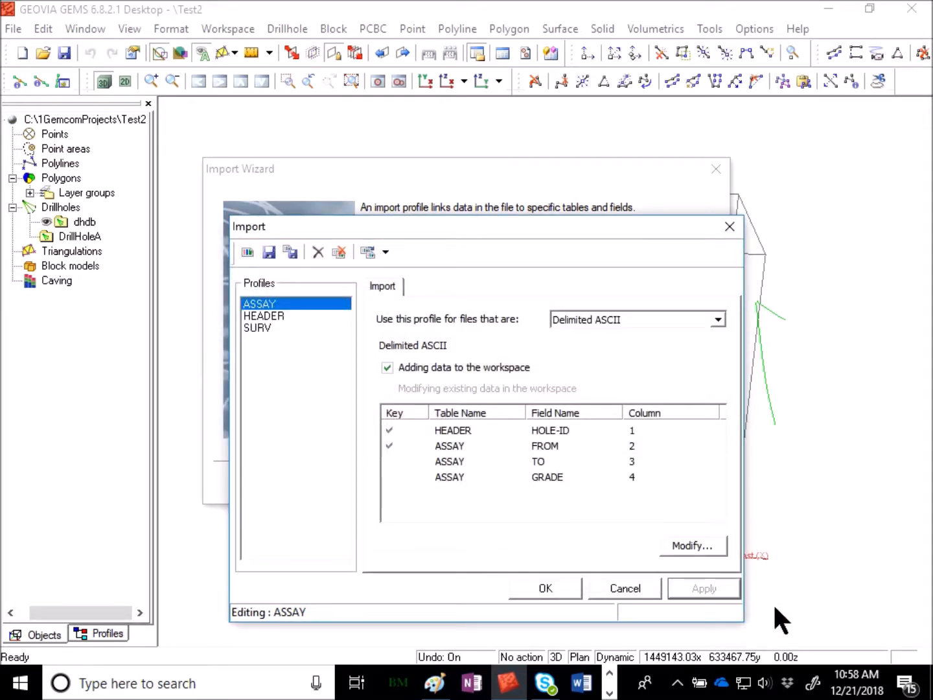
{"action": "left_click", "coordinate": [550, 589]}
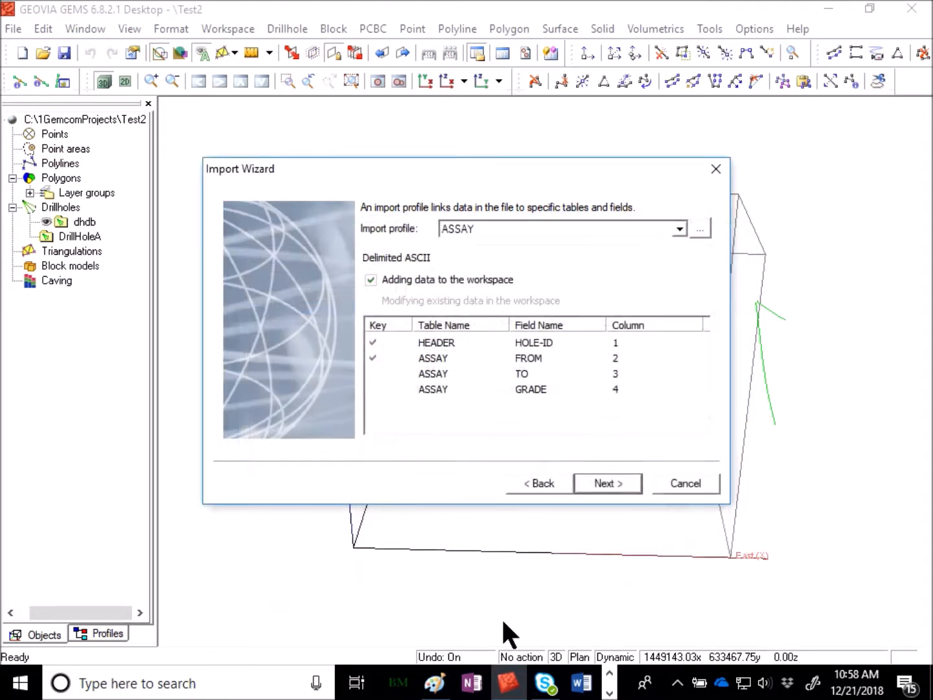
Run the assay.csv import with the ASSAY profile and close the import results.
{"action": "left_click", "coordinate": [617, 481]}
{"action": "left_click", "coordinate": [616, 481]}
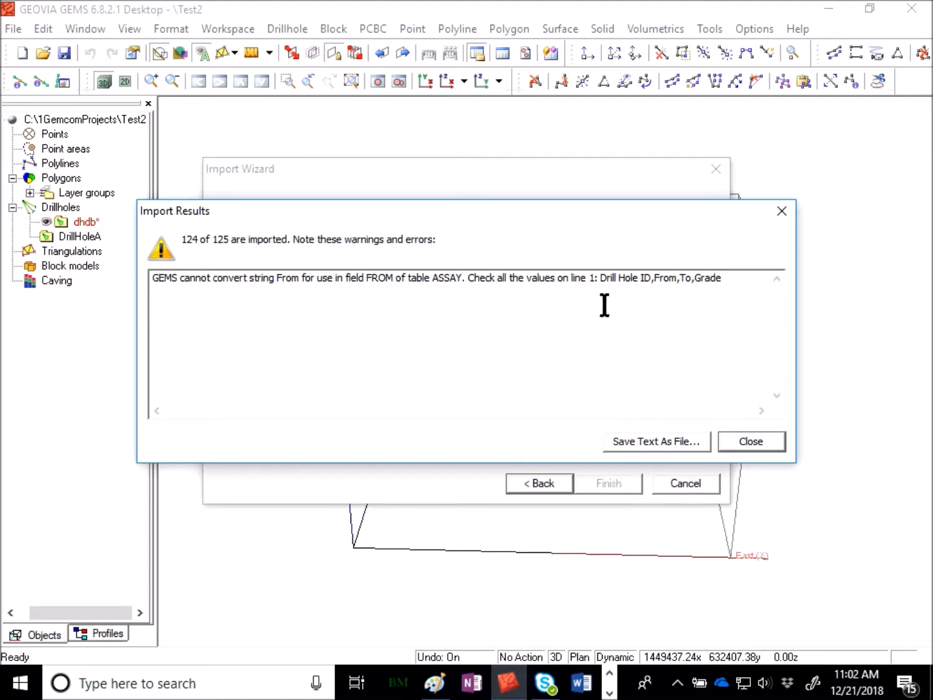
{"action": "left_click", "coordinate": [752, 443]}
Save the imported assay data in the dhdb workspace and inspect the drillhole traces in 3D from another angle.
{"action": "right_click", "coordinate": [74, 218]}
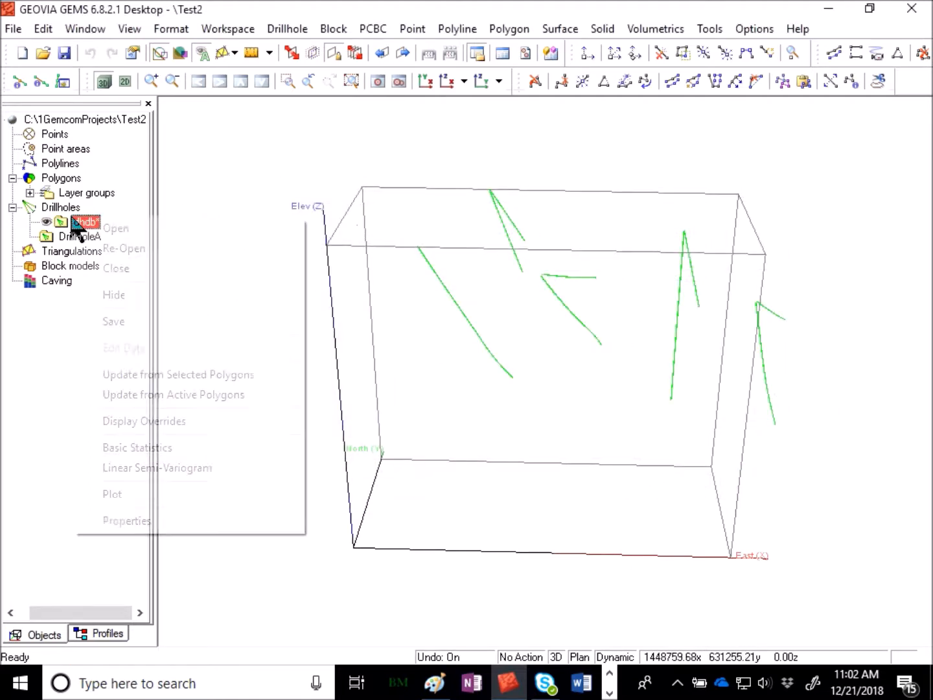
{"action": "left_click", "coordinate": [142, 317]}
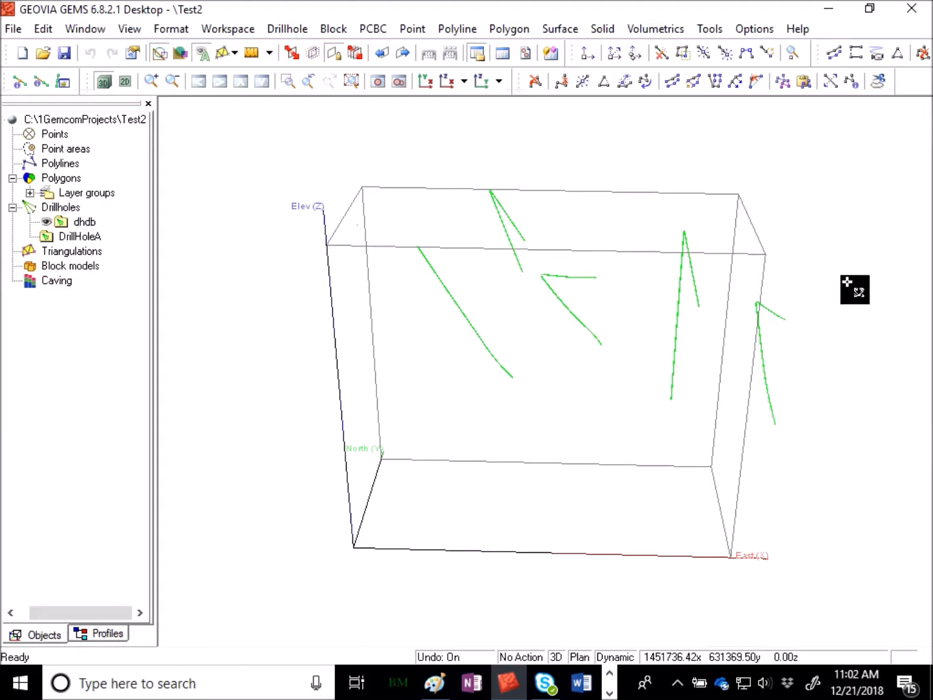
{"action": "left_click_drag", "start_coordinate": [836, 290], "coordinate": [595, 329]}
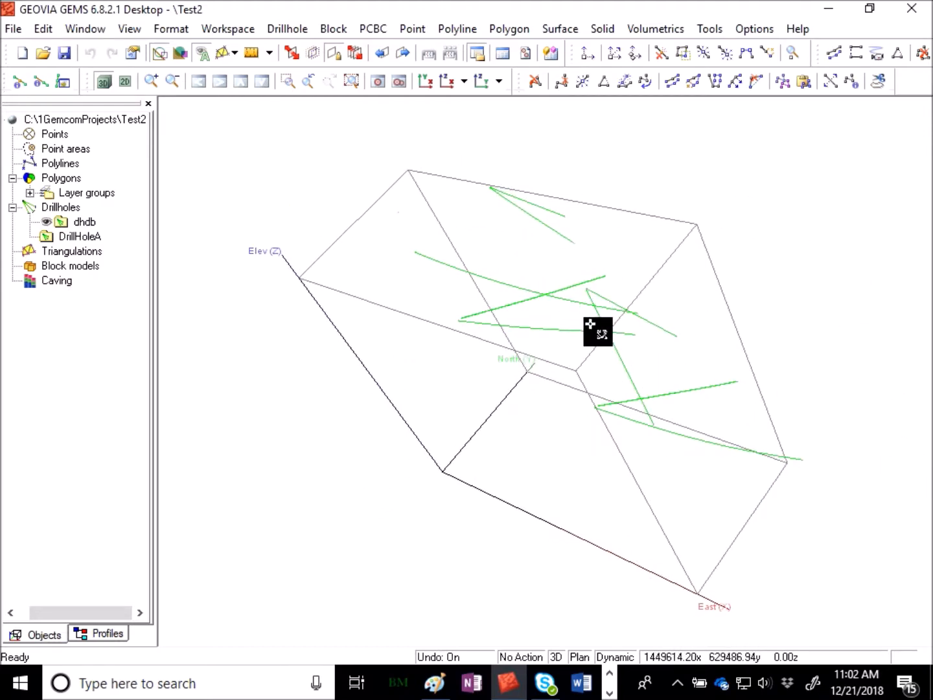